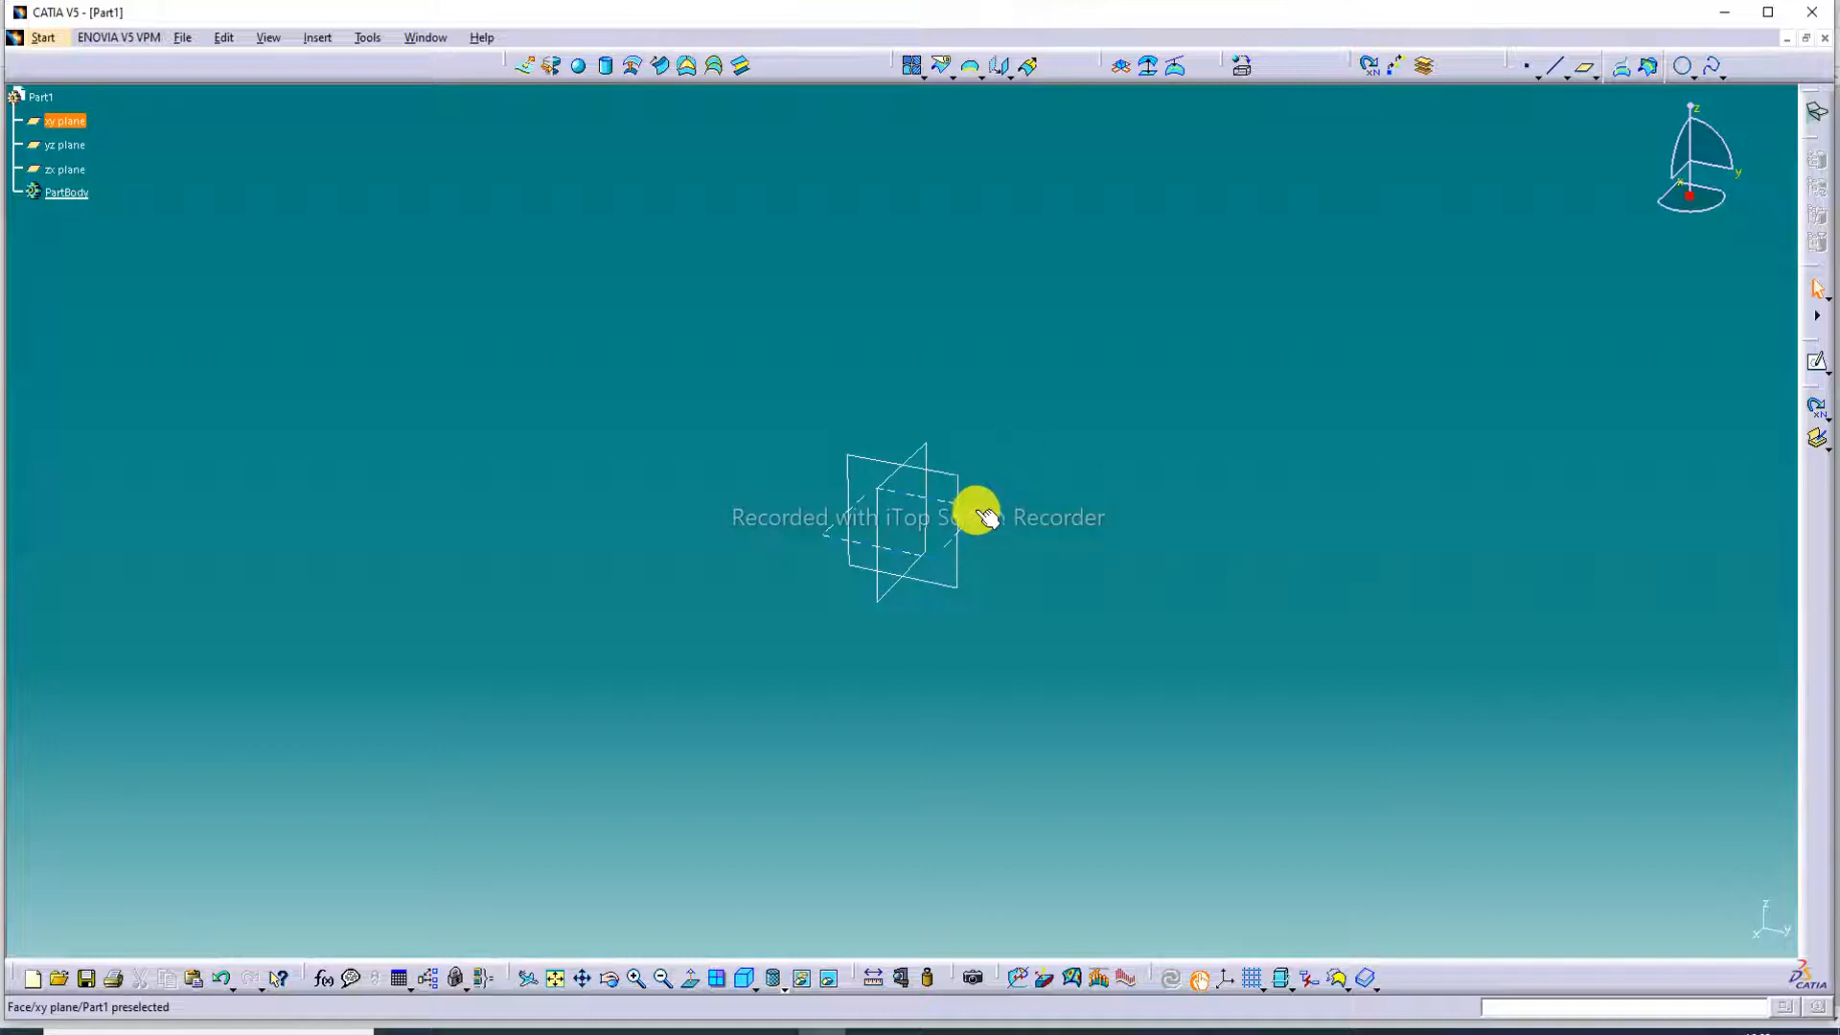
- Sketch a rectangle about 108 by 59 mm on the xy plane, with one corner at the origin
{"action": "left_click", "coordinate": [1818, 369]}
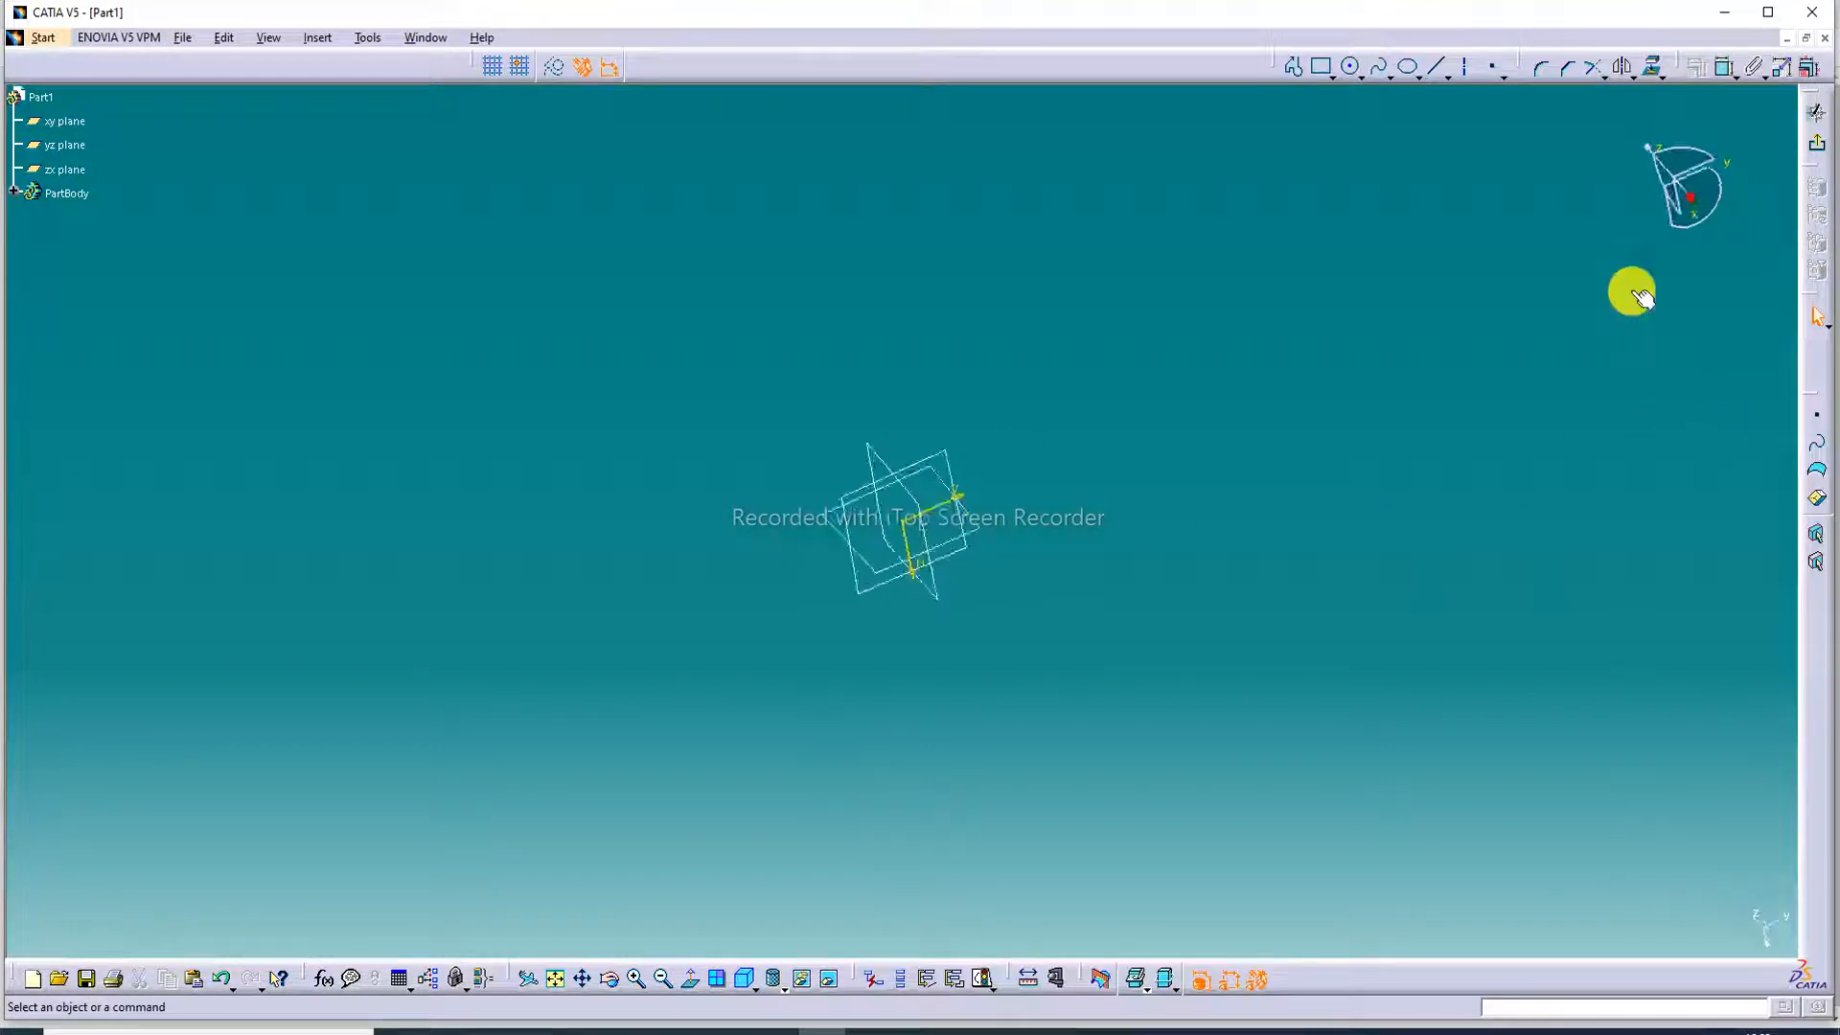
{"action": "left_click", "coordinate": [1324, 67]}
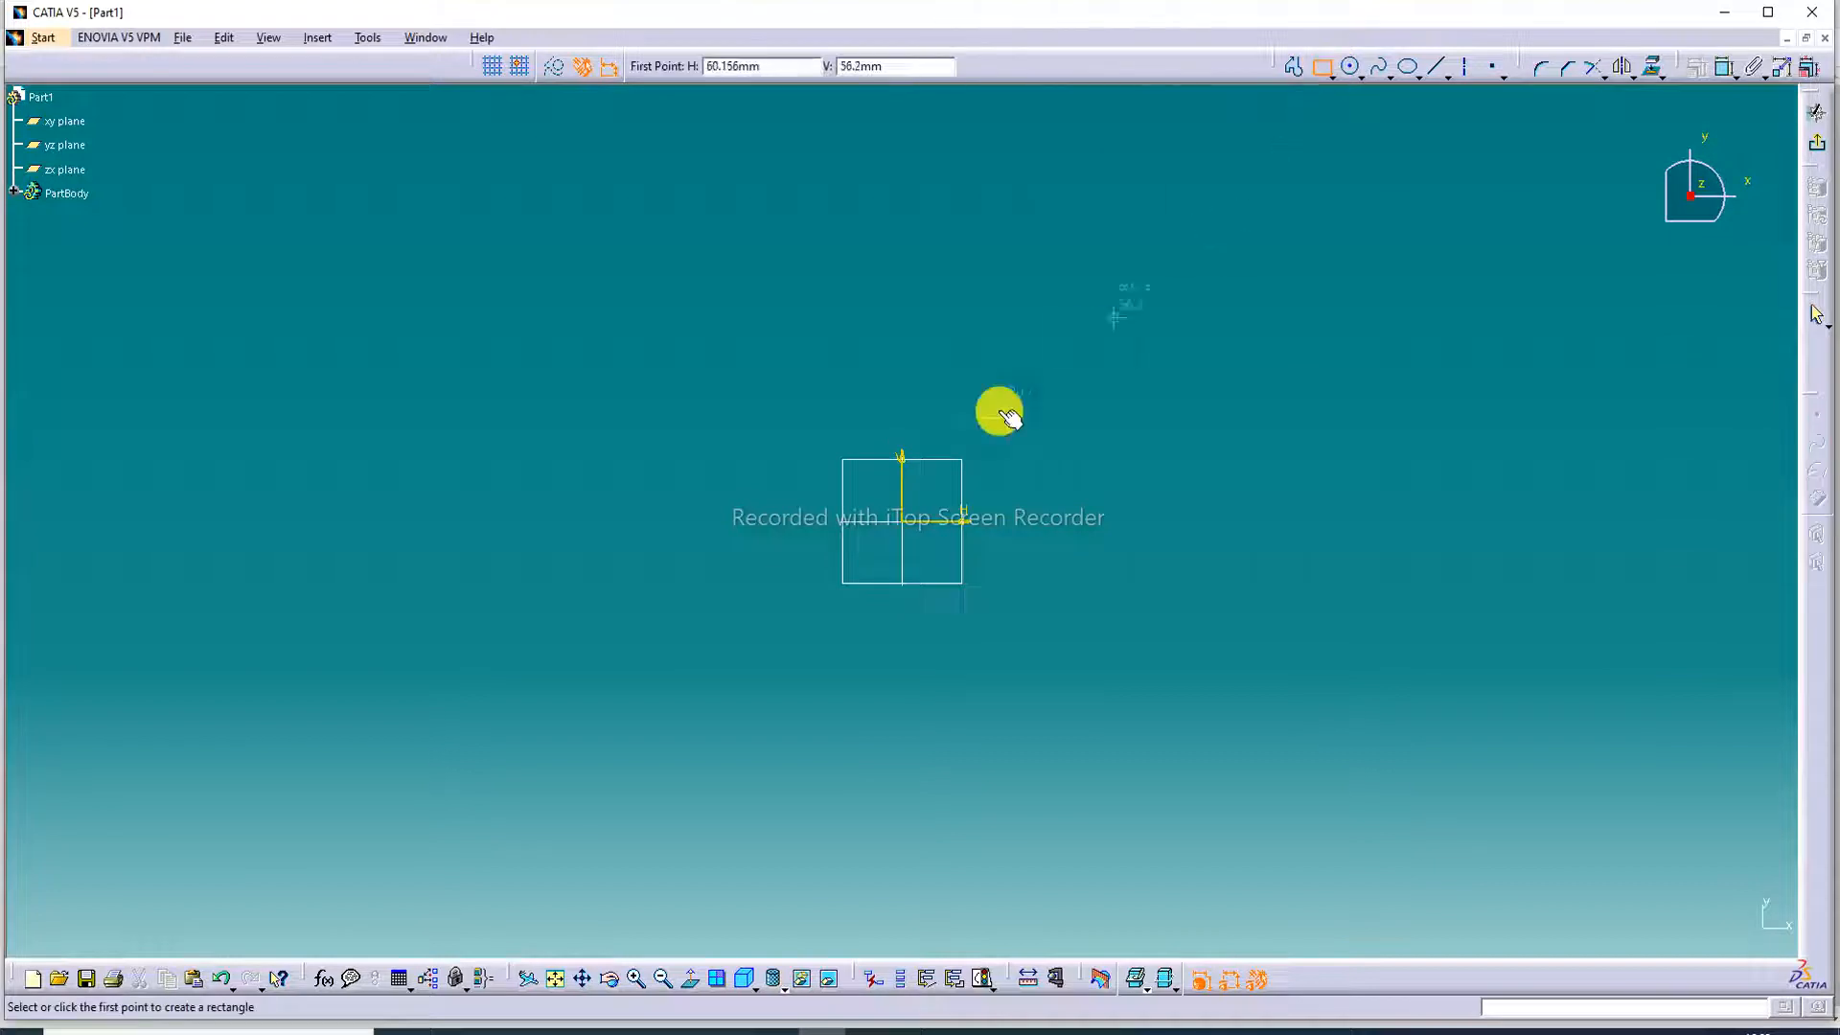
{"action": "left_click", "coordinate": [904, 523]}
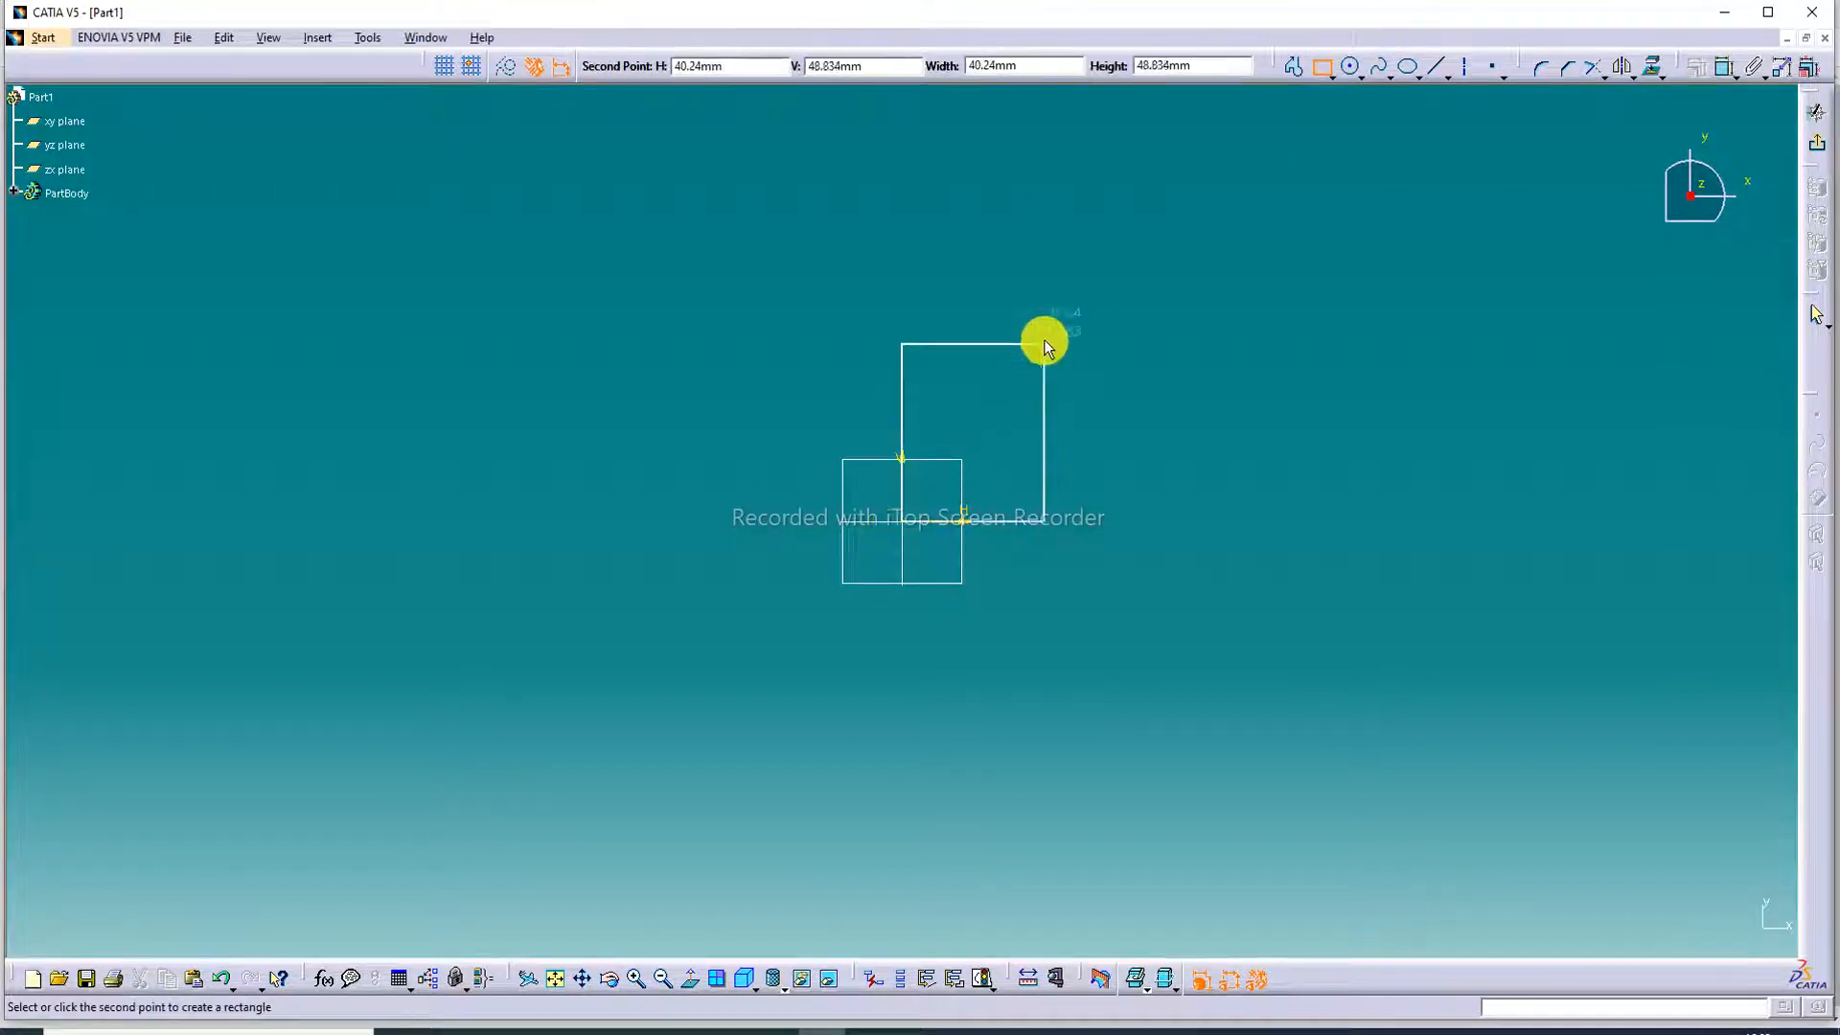
{"action": "left_click", "coordinate": [1284, 308]}
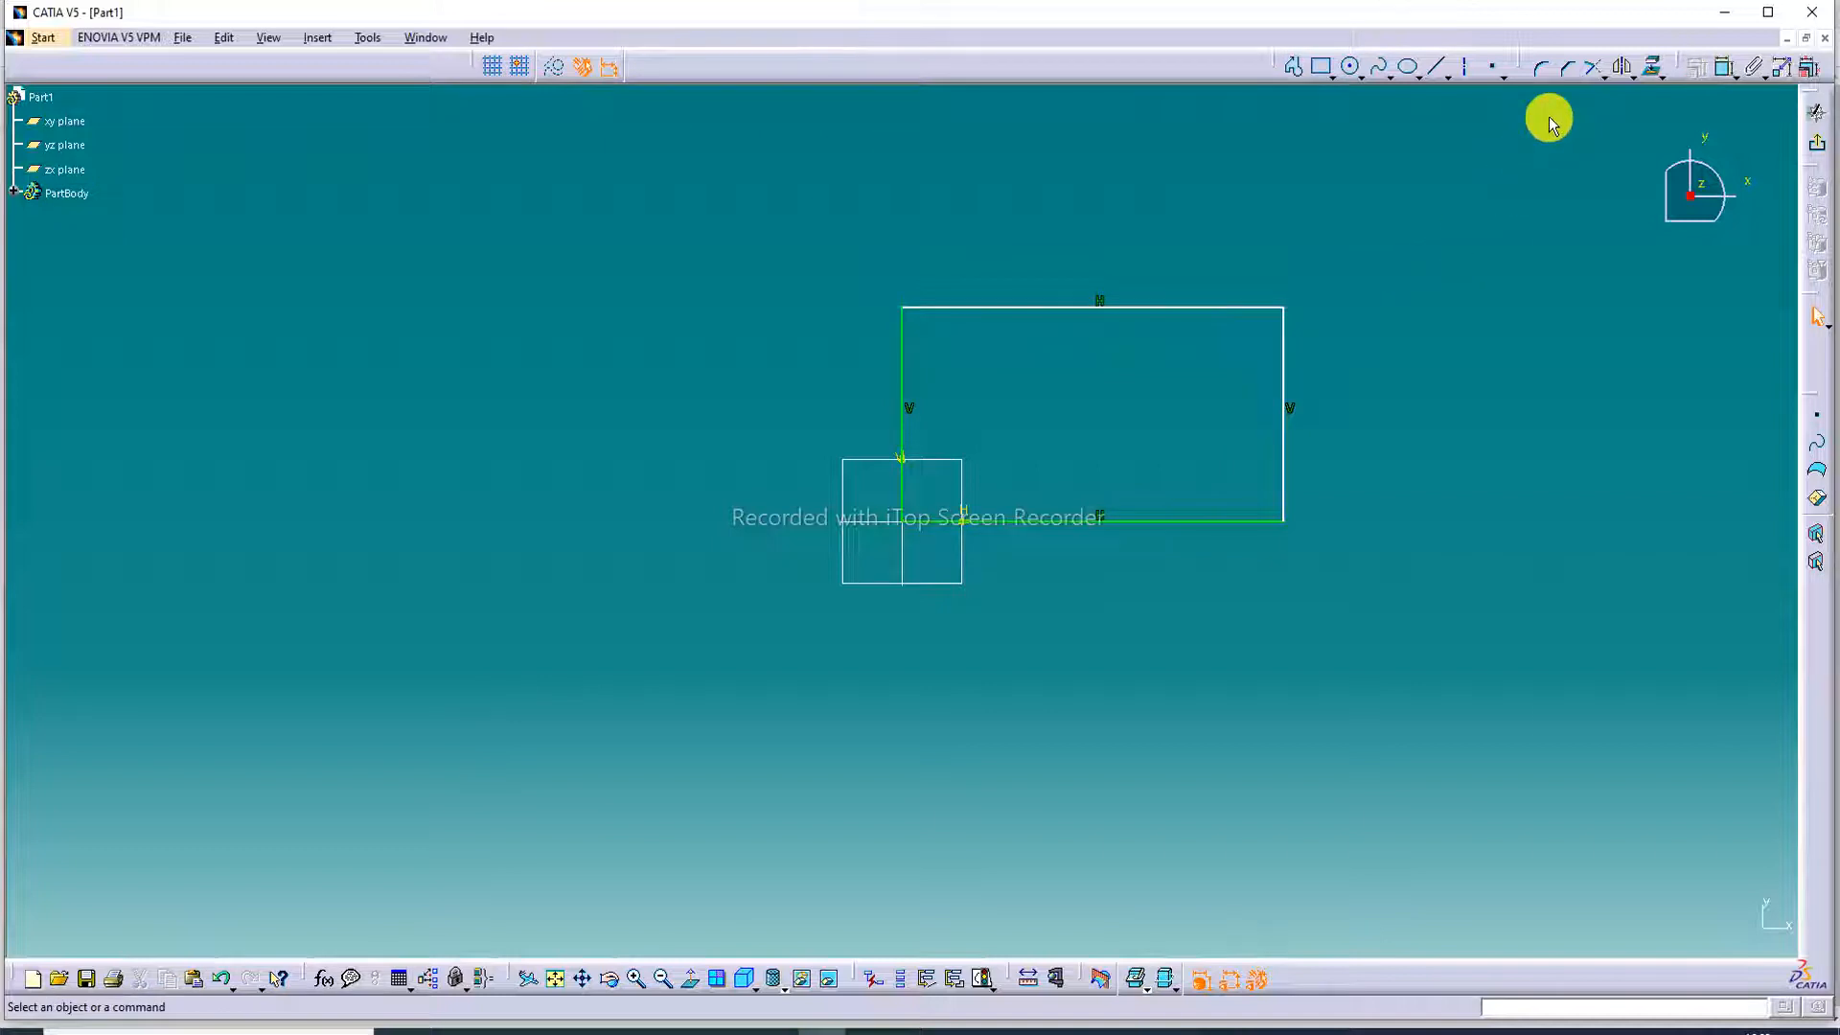
- Dimension the rectangle's upper edge and the vertical edge farthest from the origin
{"action": "left_click", "coordinate": [1726, 68]}
{"action": "left_click", "coordinate": [1104, 308]}
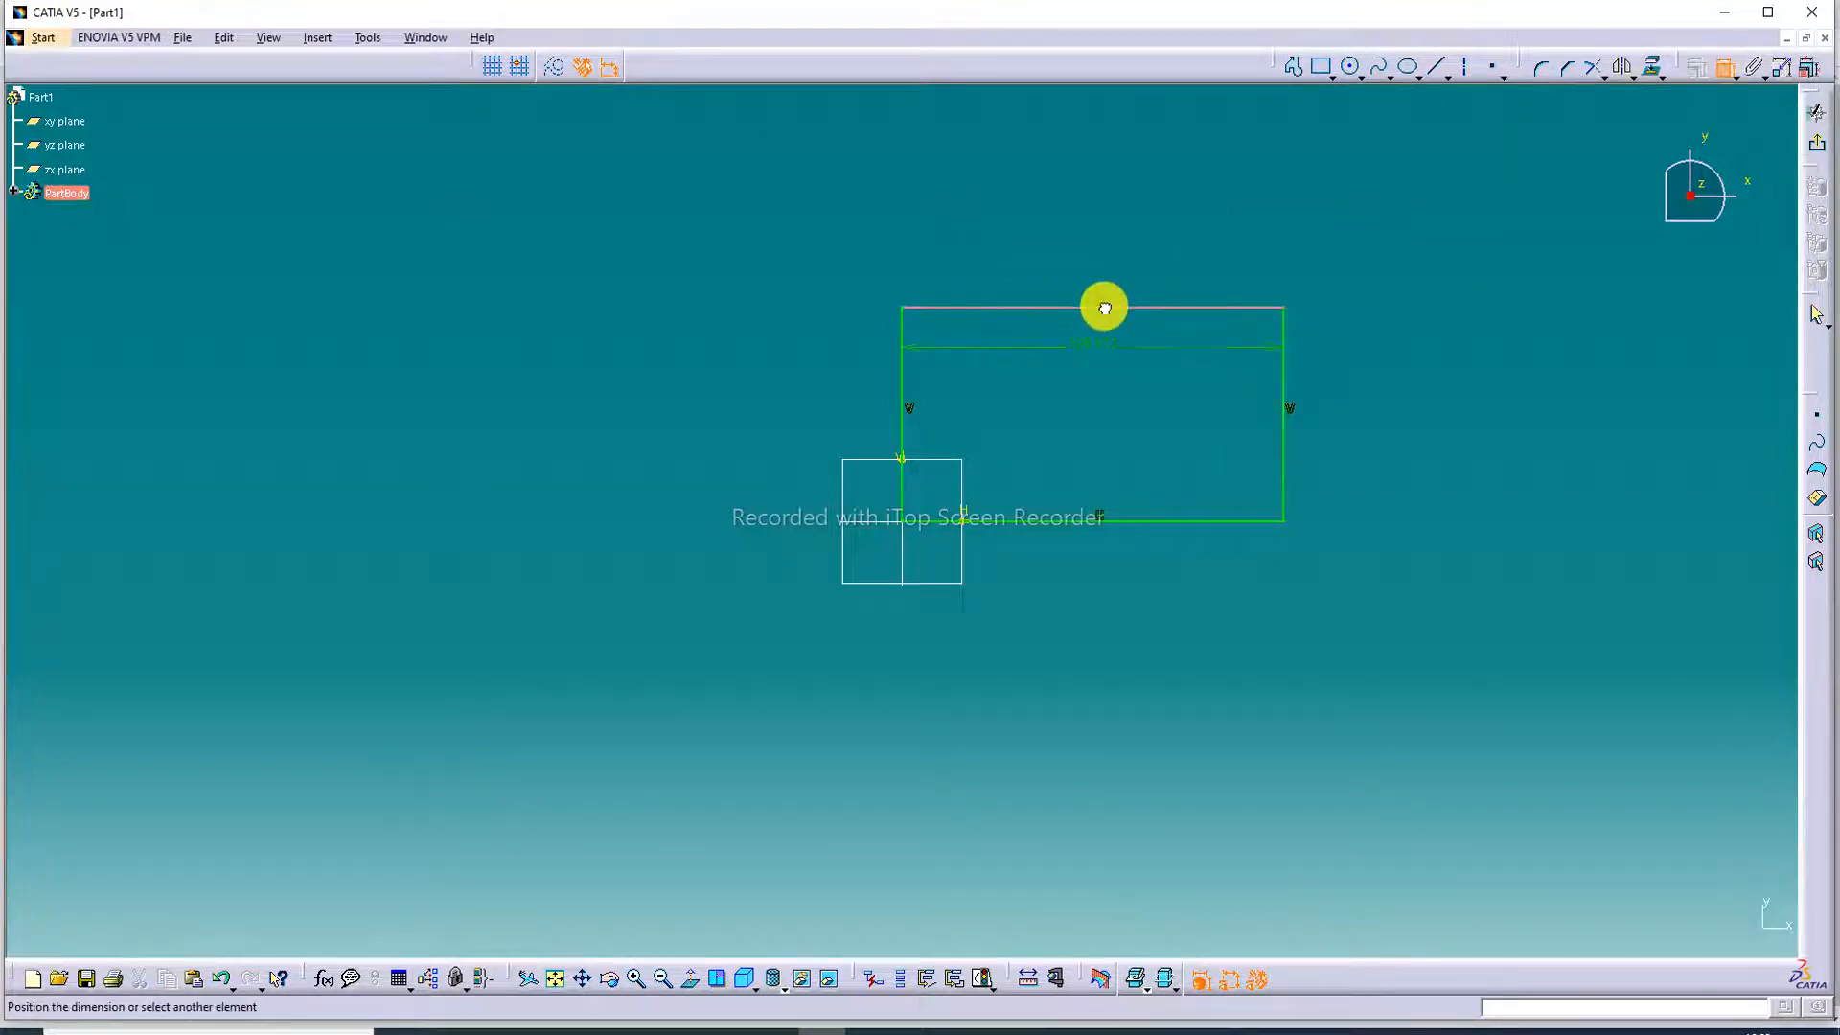
{"action": "left_click", "coordinate": [1102, 251]}
{"action": "left_click", "coordinate": [1728, 71]}
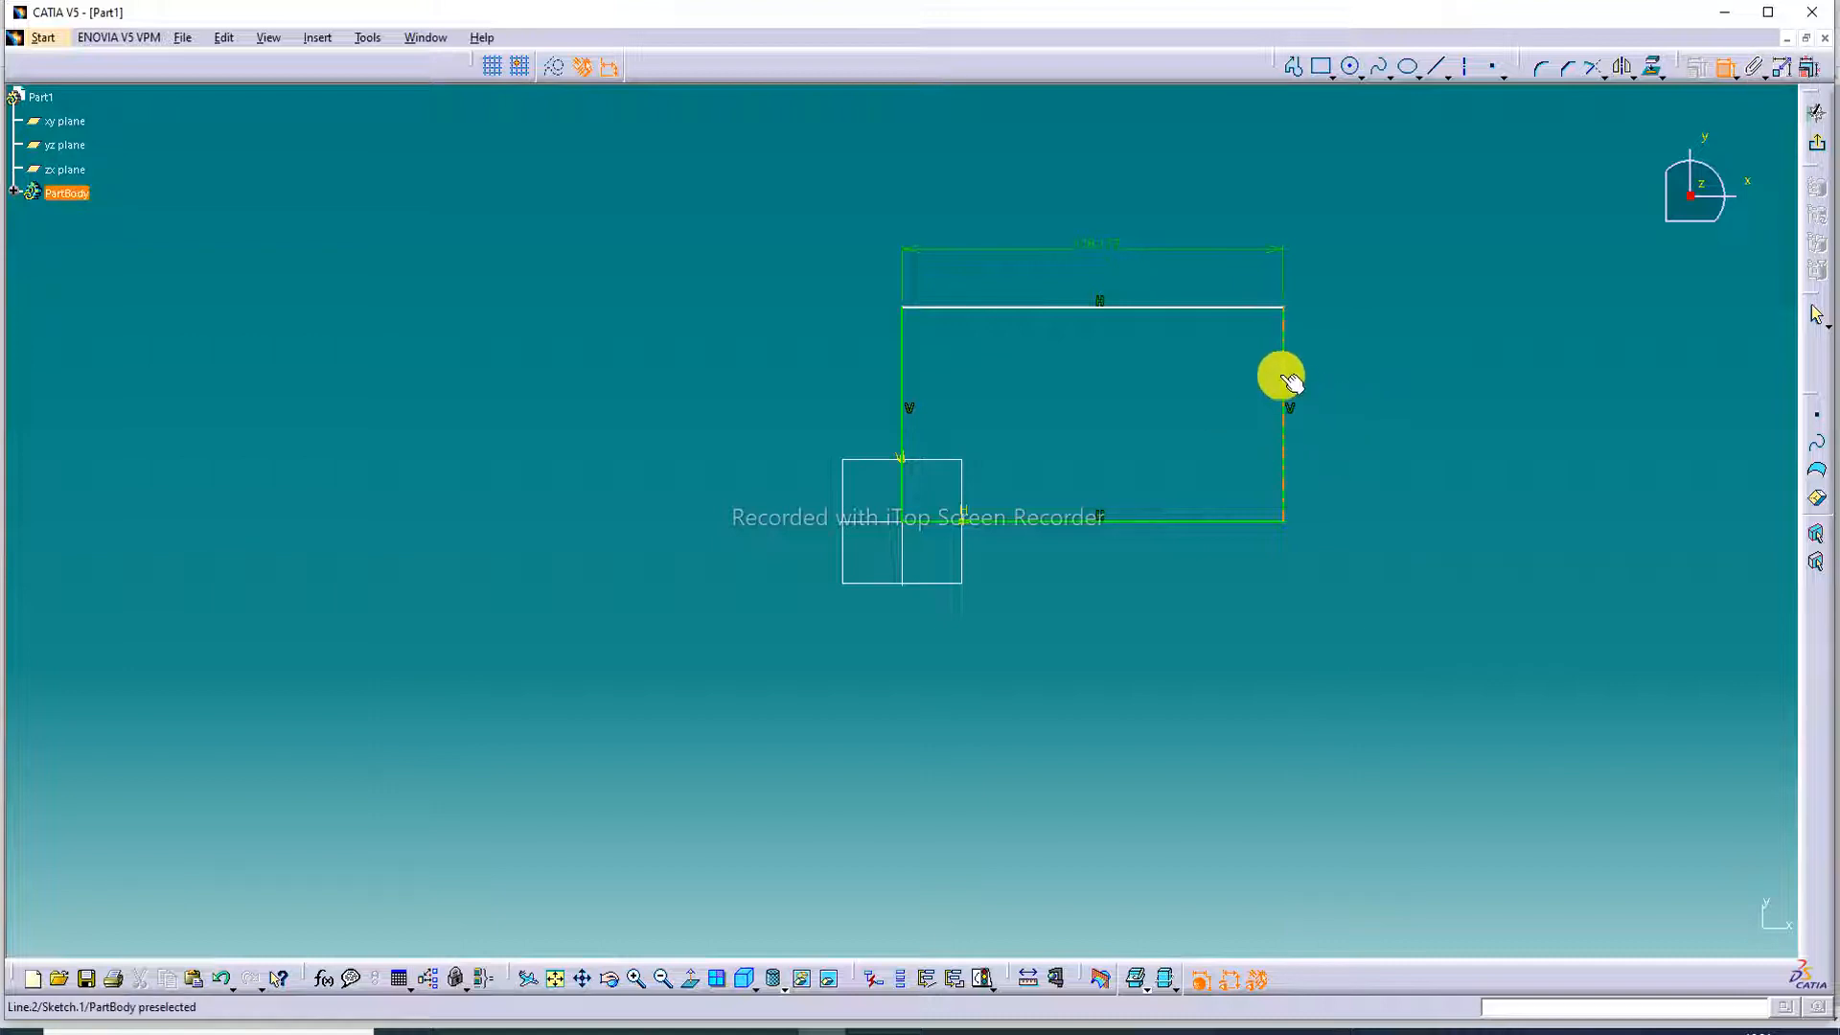
{"action": "left_click", "coordinate": [1284, 381]}
{"action": "left_click", "coordinate": [1338, 381]}
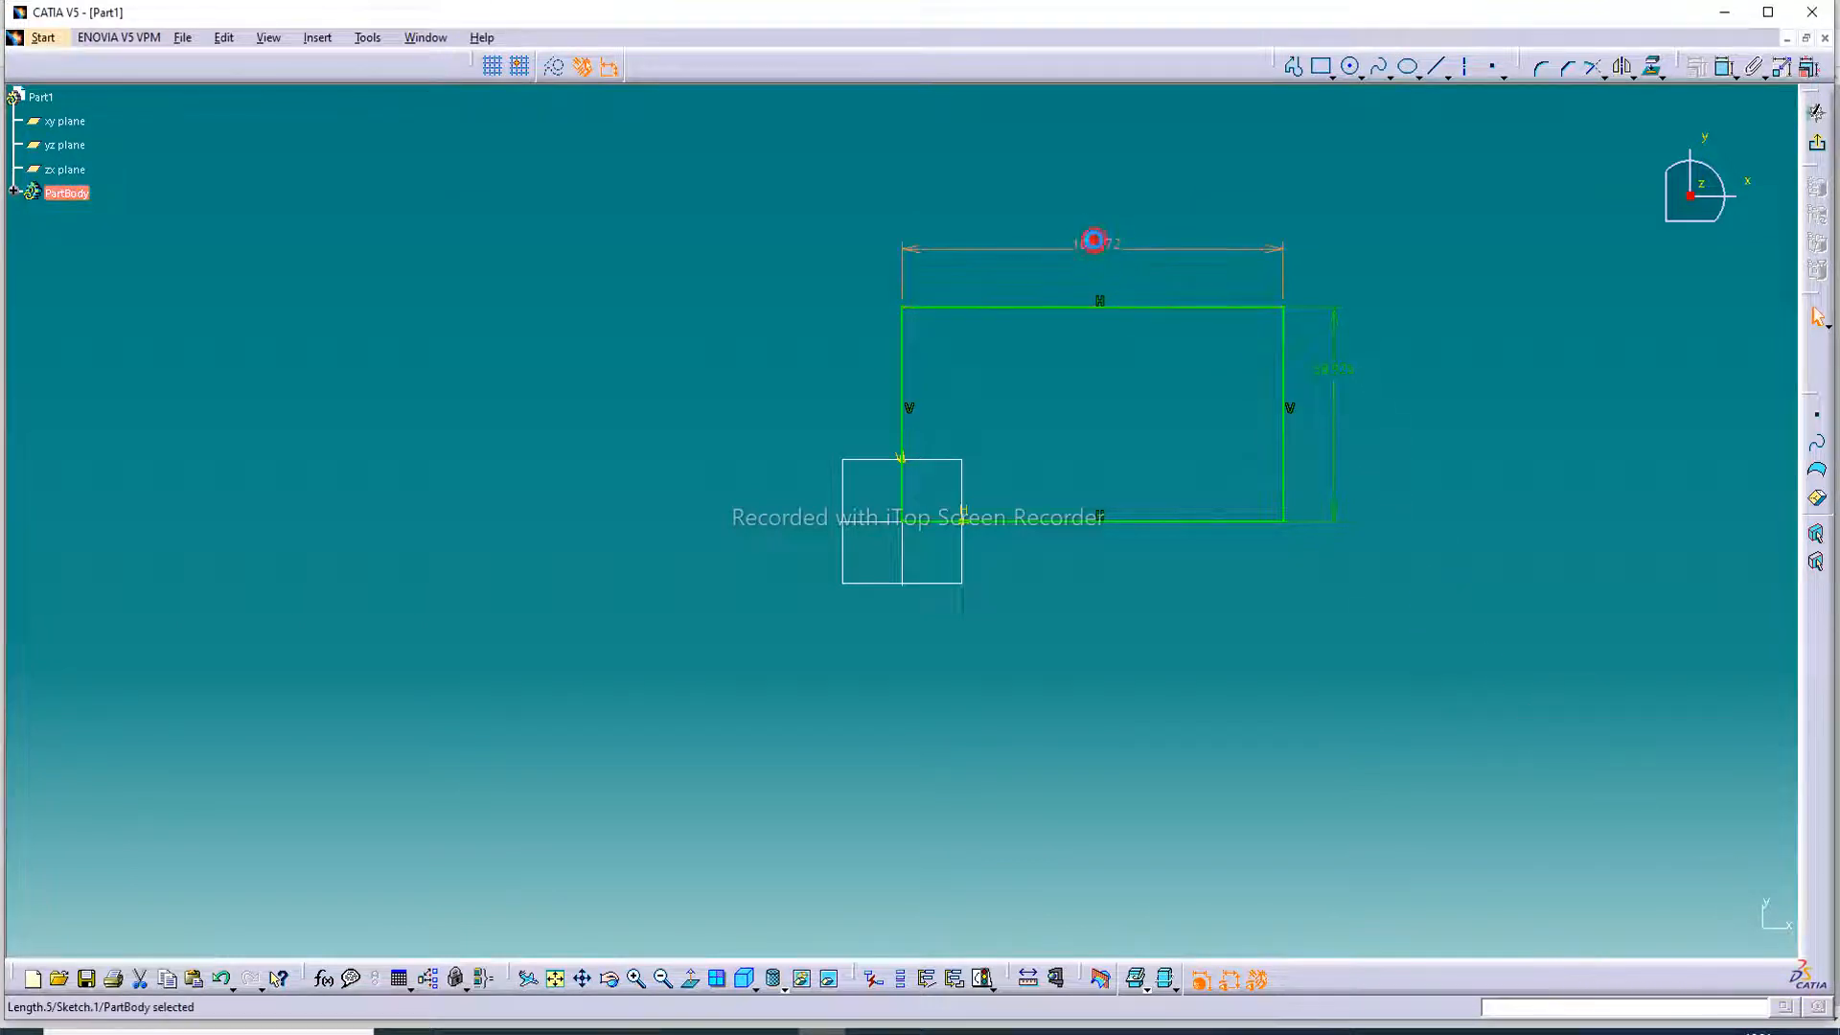
{"action": "double_click", "coordinate": [1097, 247]}
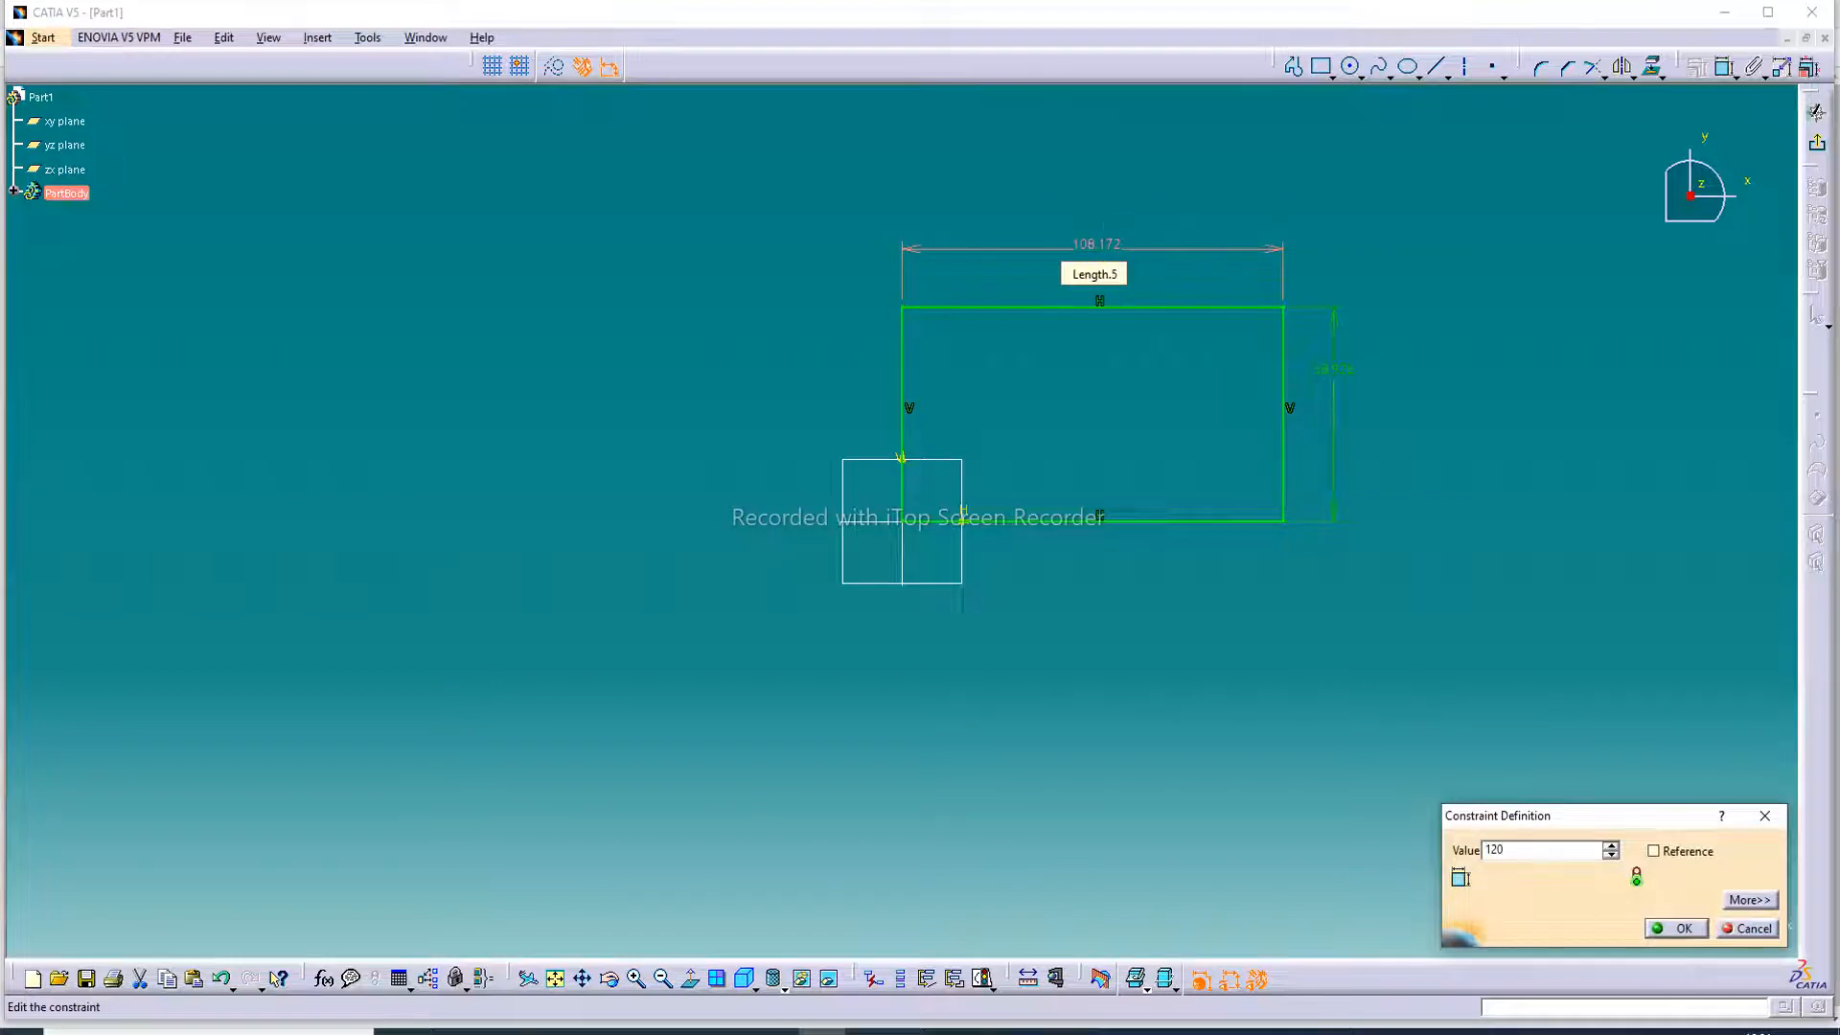
{"action": "type", "text": "120"}
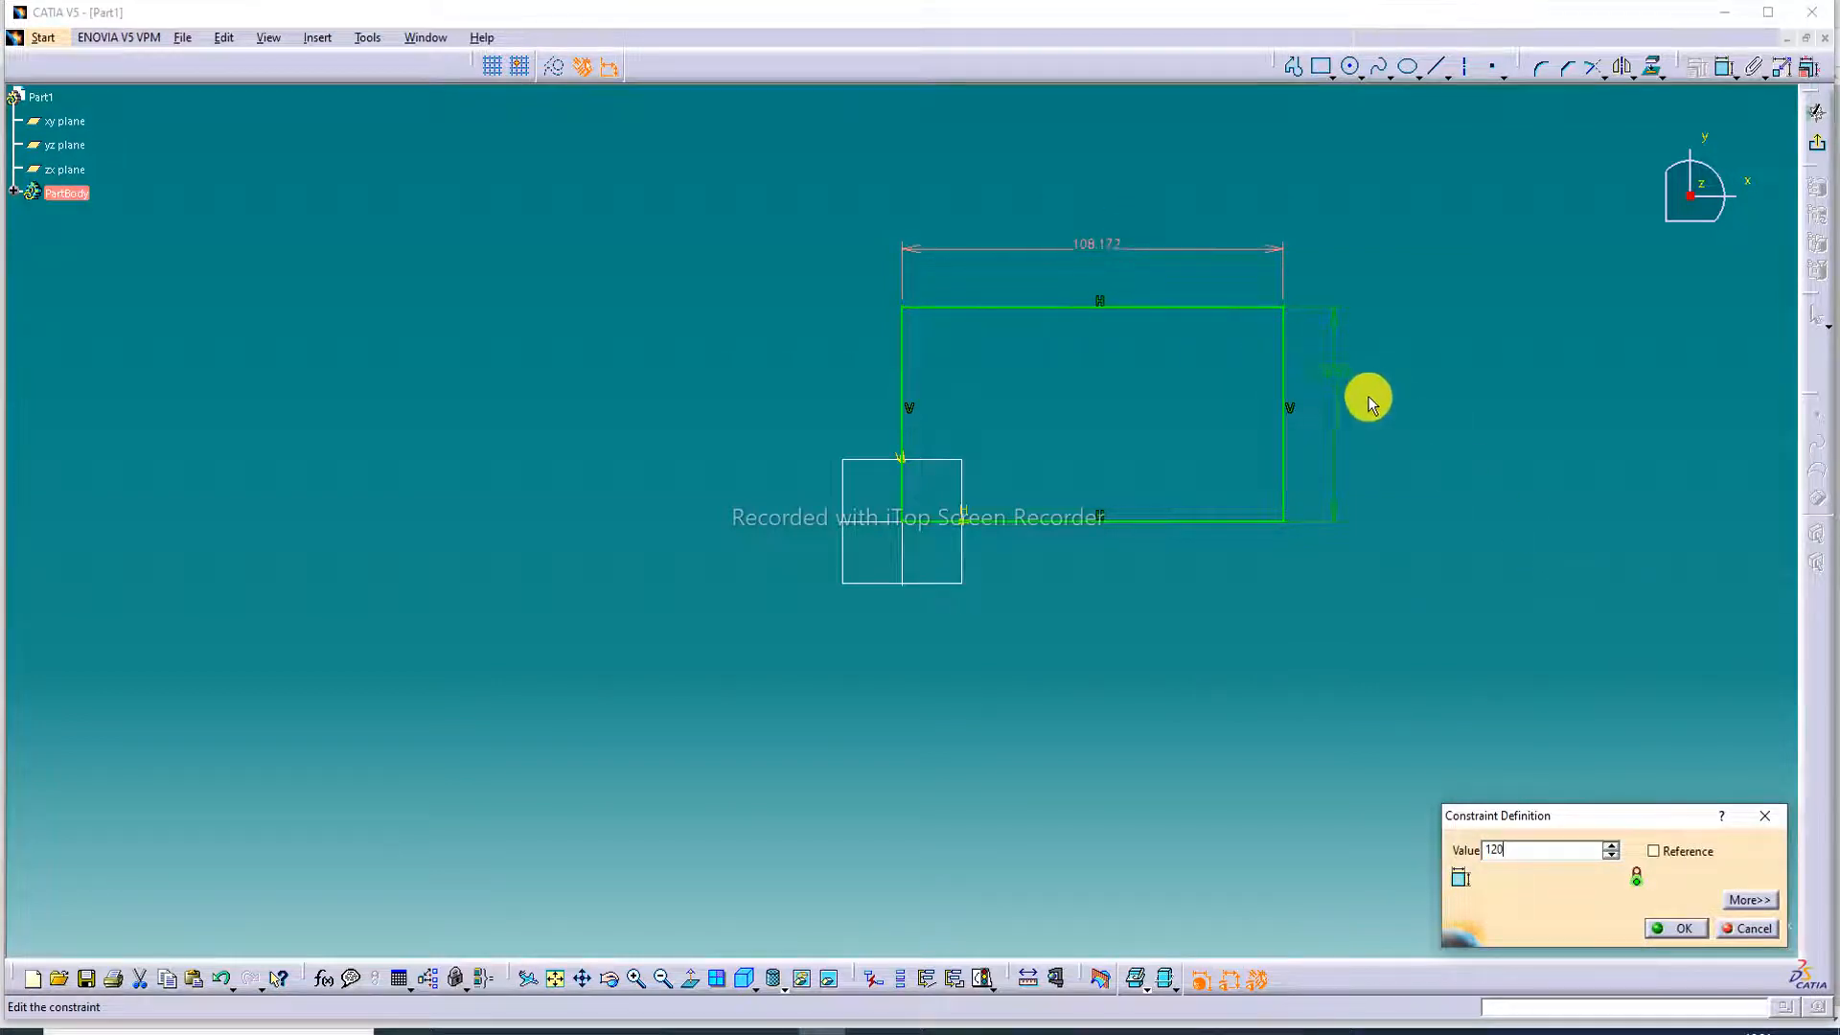
{"action": "key", "text": "Return"}
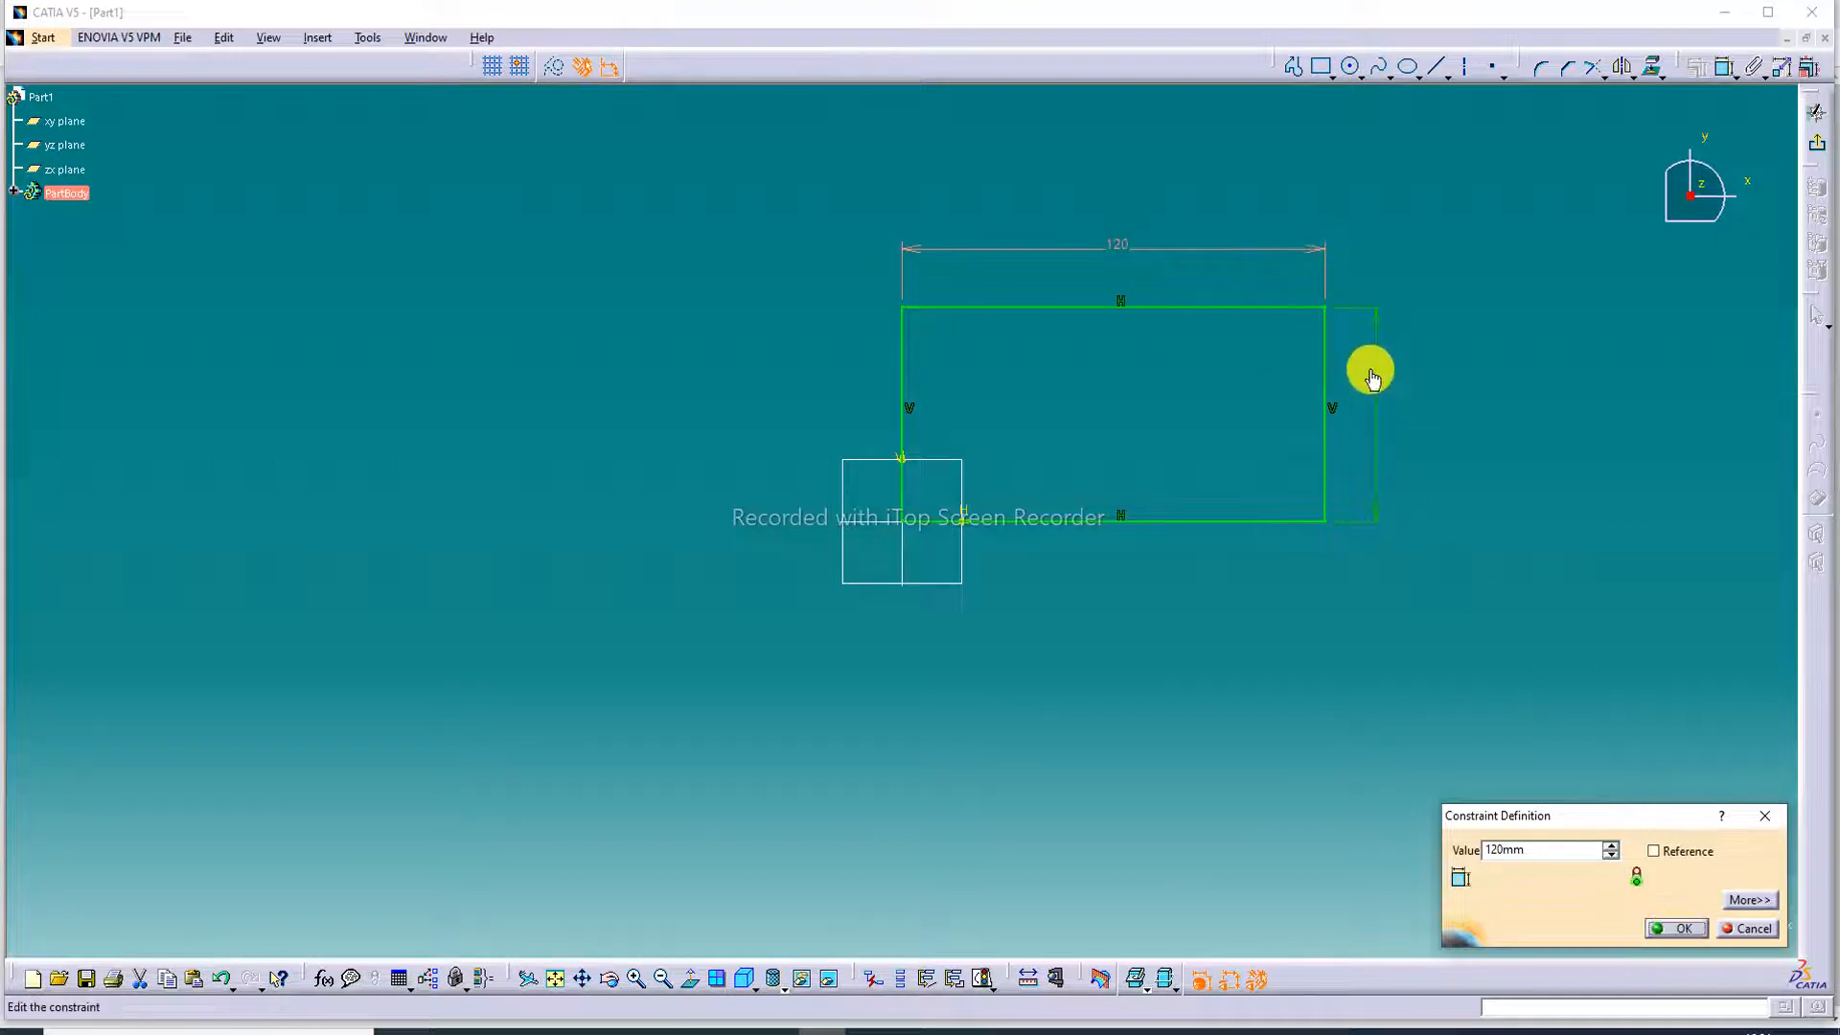
{"action": "double_click", "coordinate": [1371, 377]}
{"action": "left_click", "coordinate": [1330, 374]}
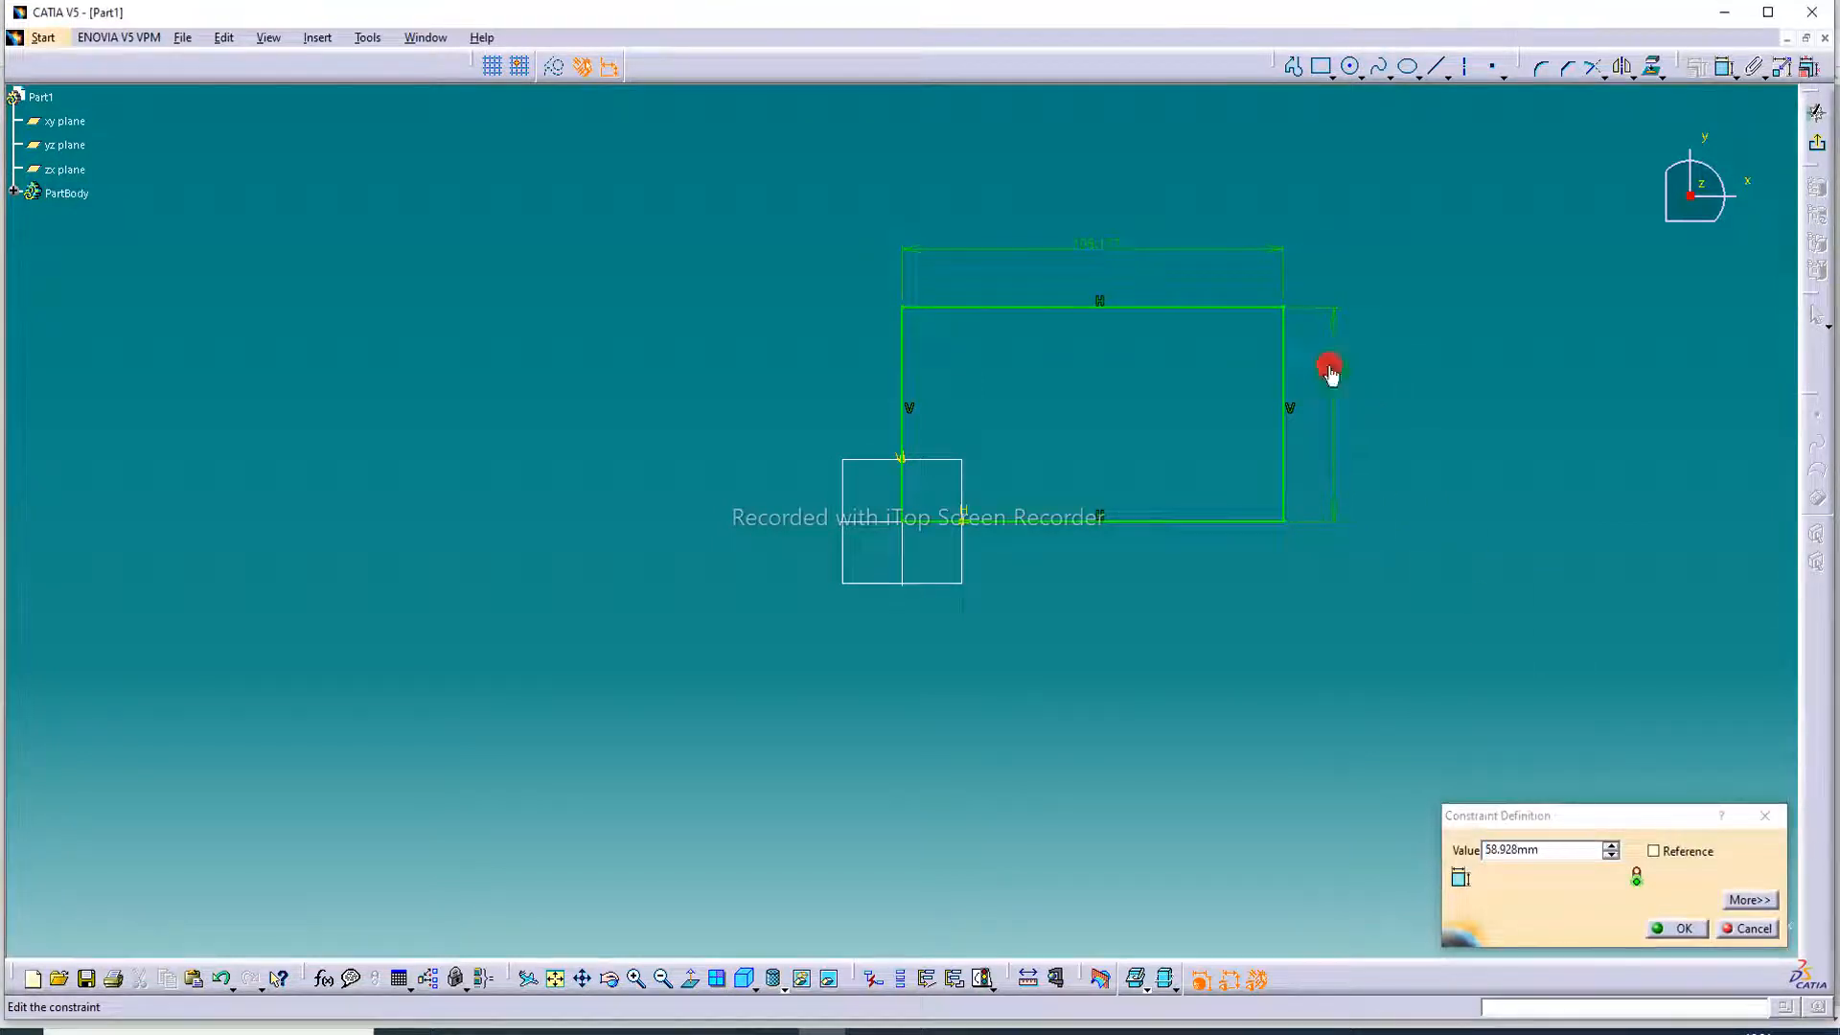
{"action": "left_click", "coordinate": [1762, 812]}
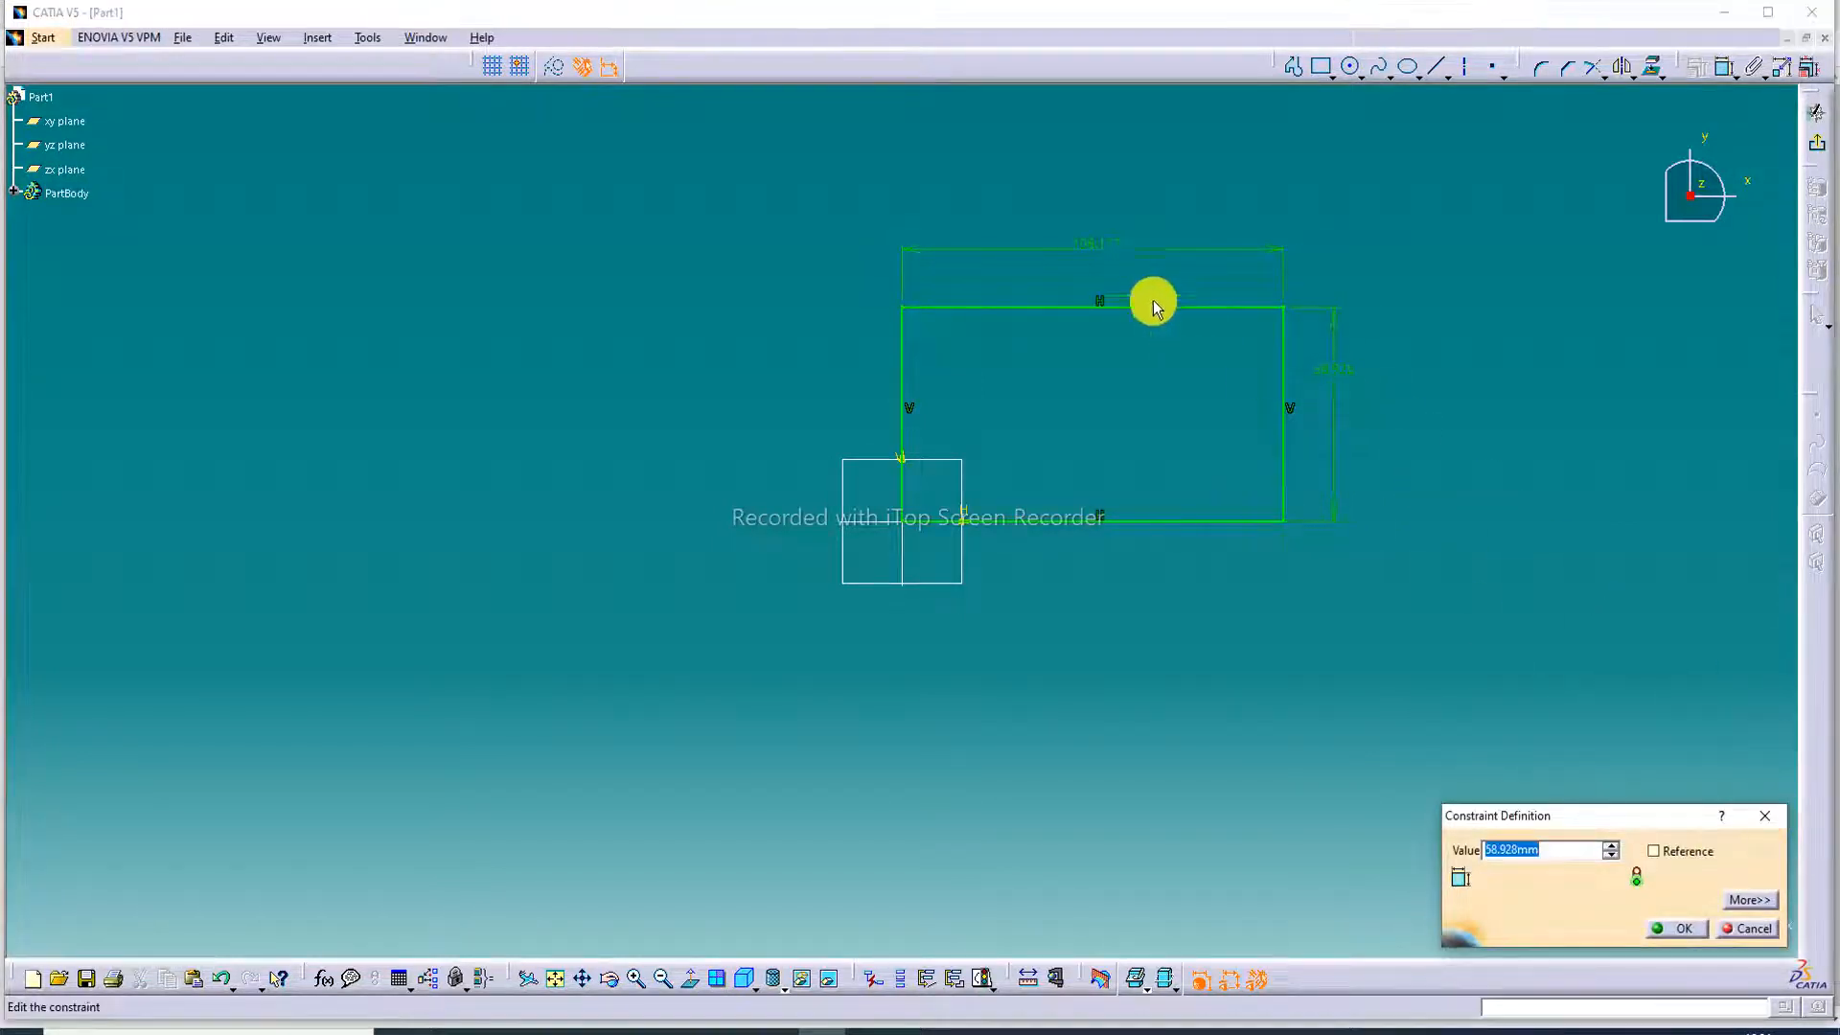
{"action": "left_click", "coordinate": [1769, 817]}
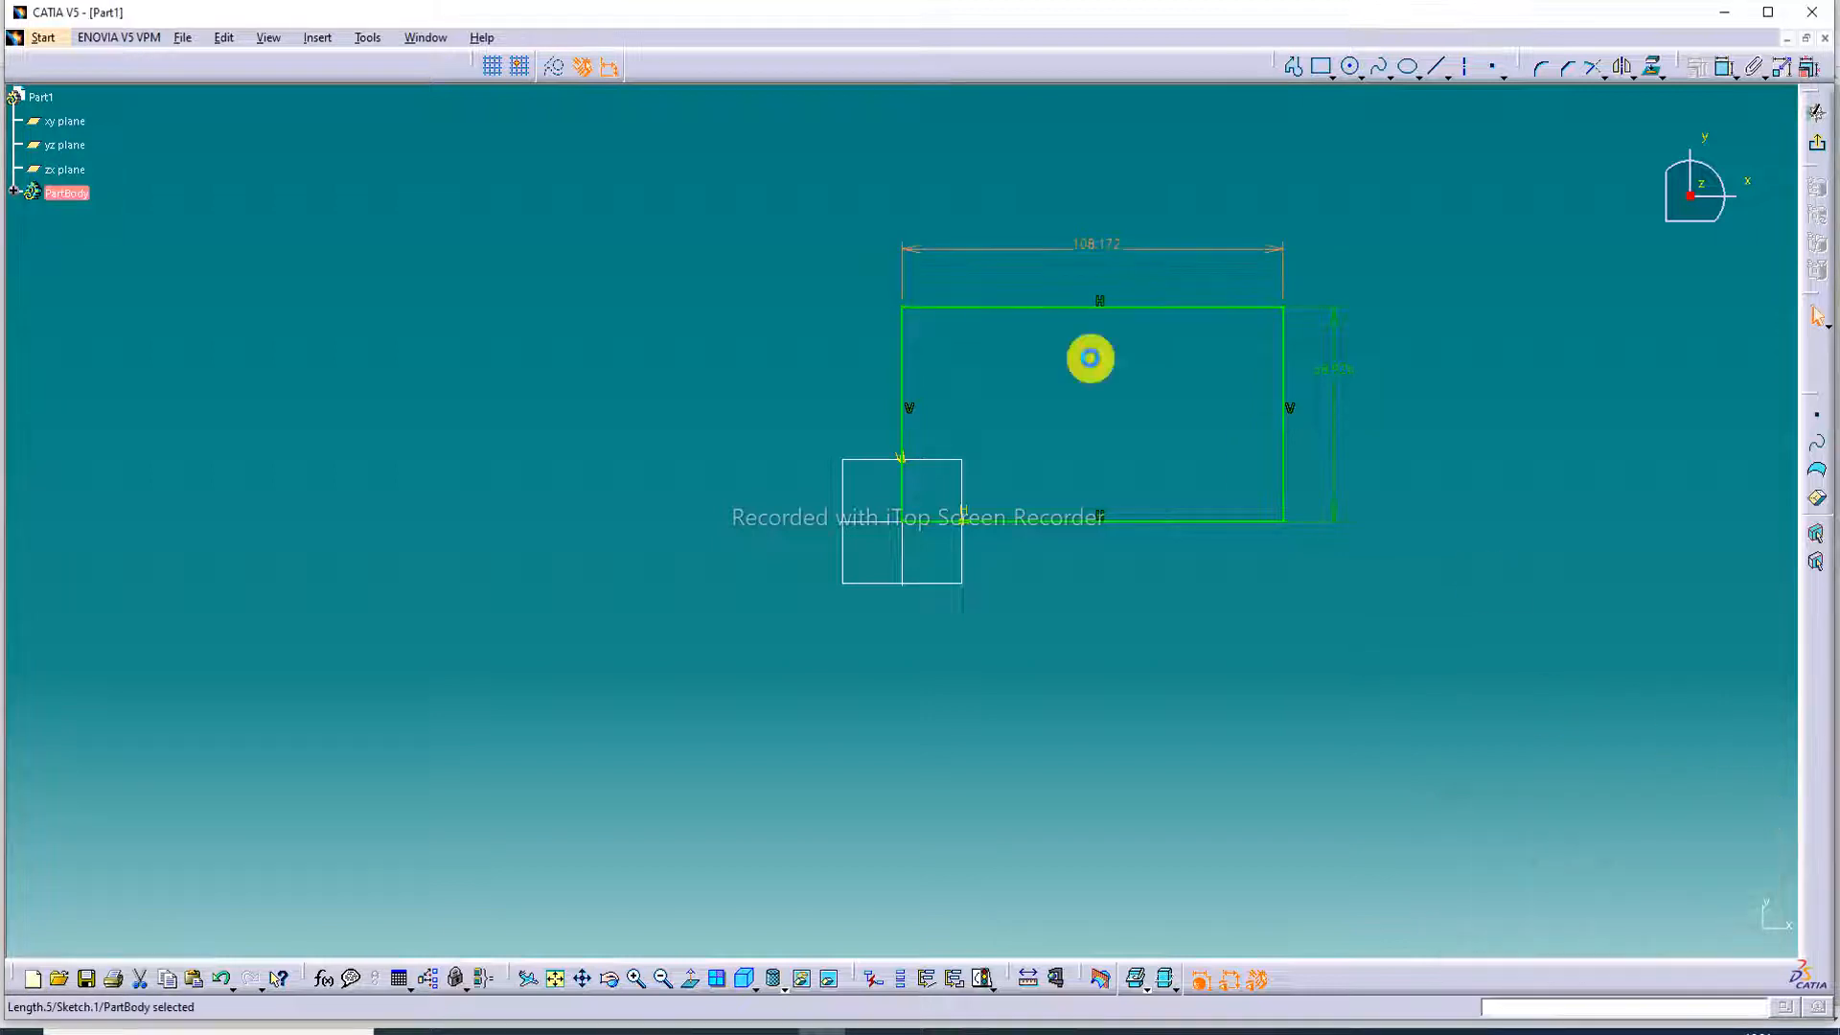
- Set the rectangle's width to 120 mm and its height to 80 mm
{"action": "double_click", "coordinate": [1098, 254]}
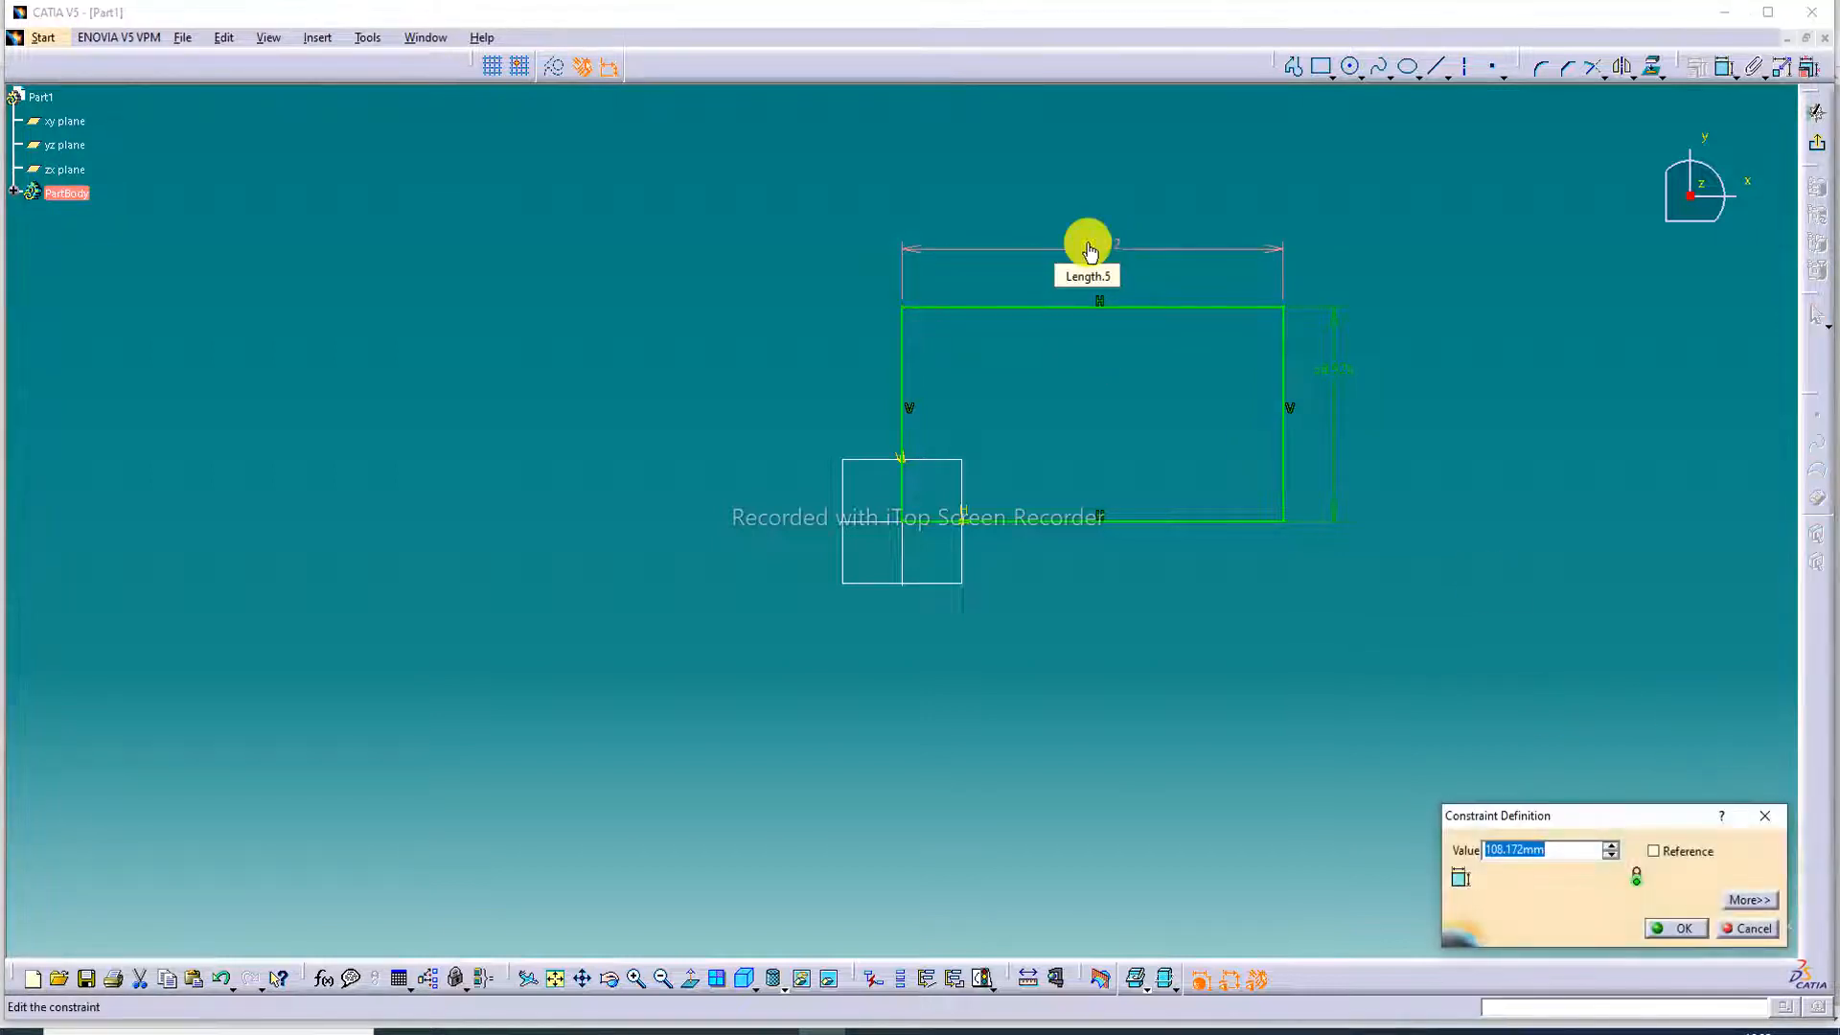
{"action": "type", "text": "120"}
{"action": "key", "text": "Return"}
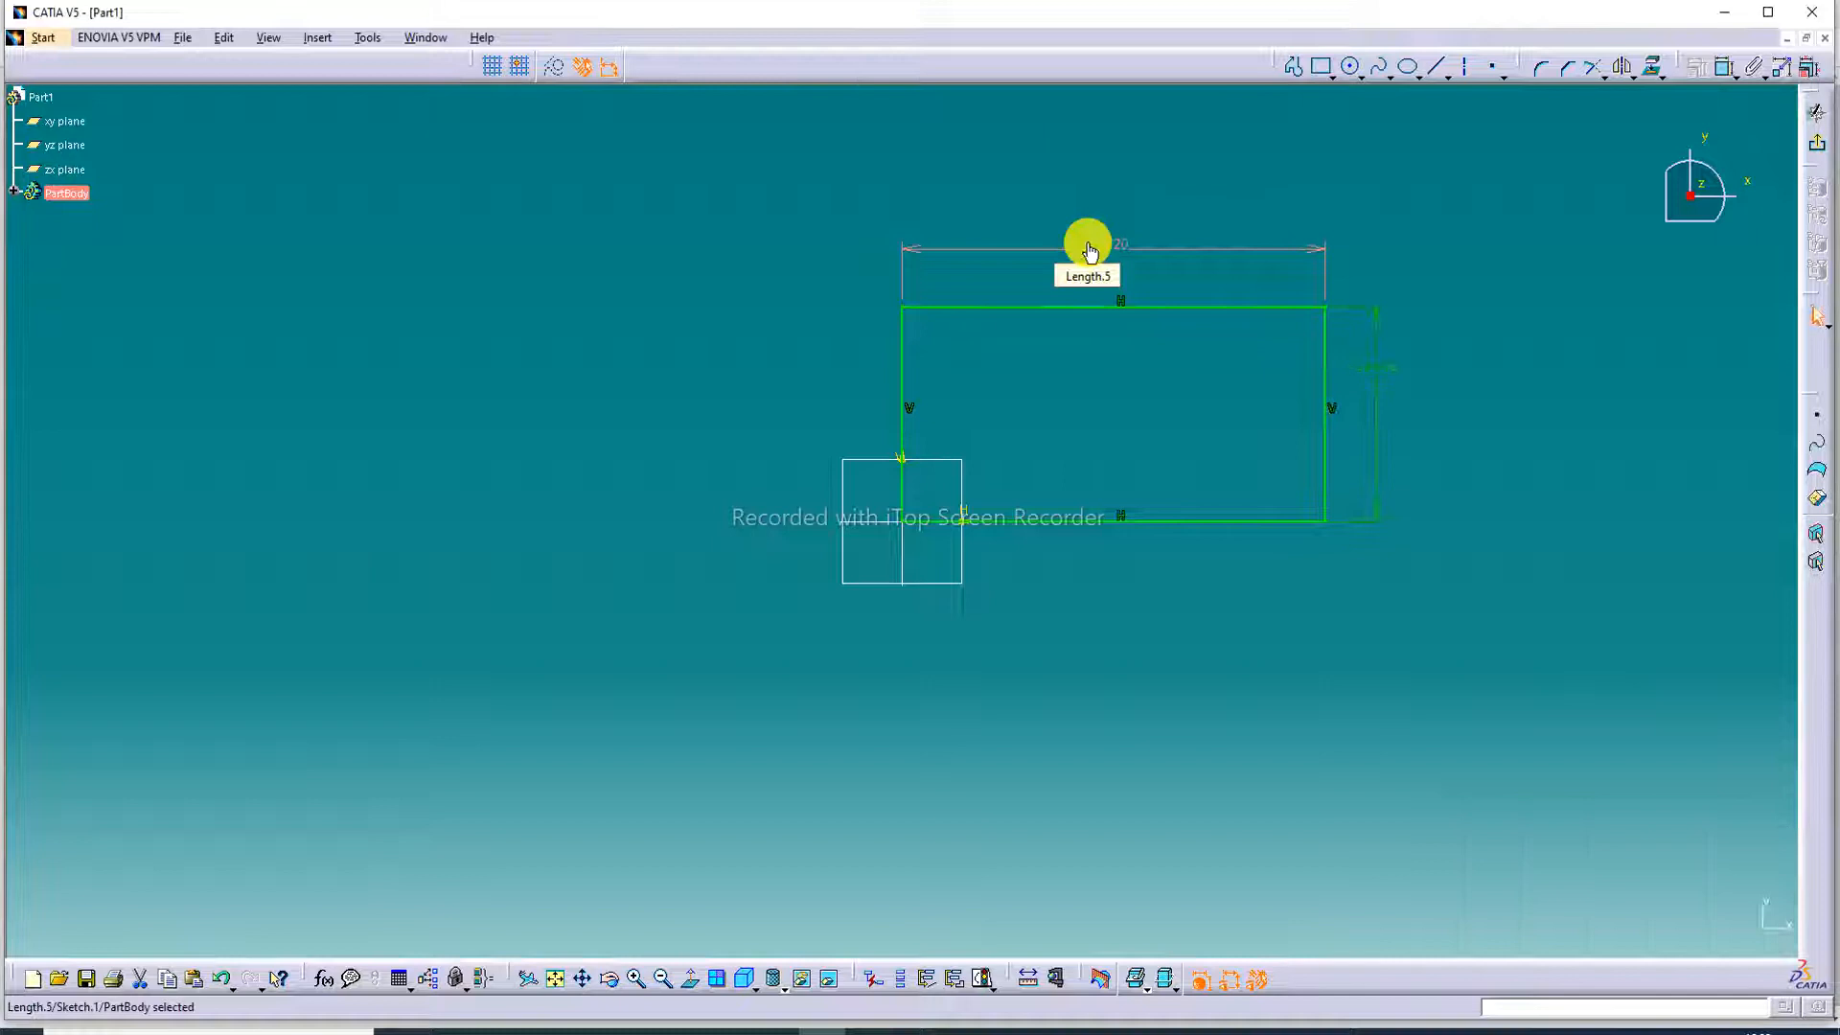
{"action": "double_click", "coordinate": [1385, 372]}
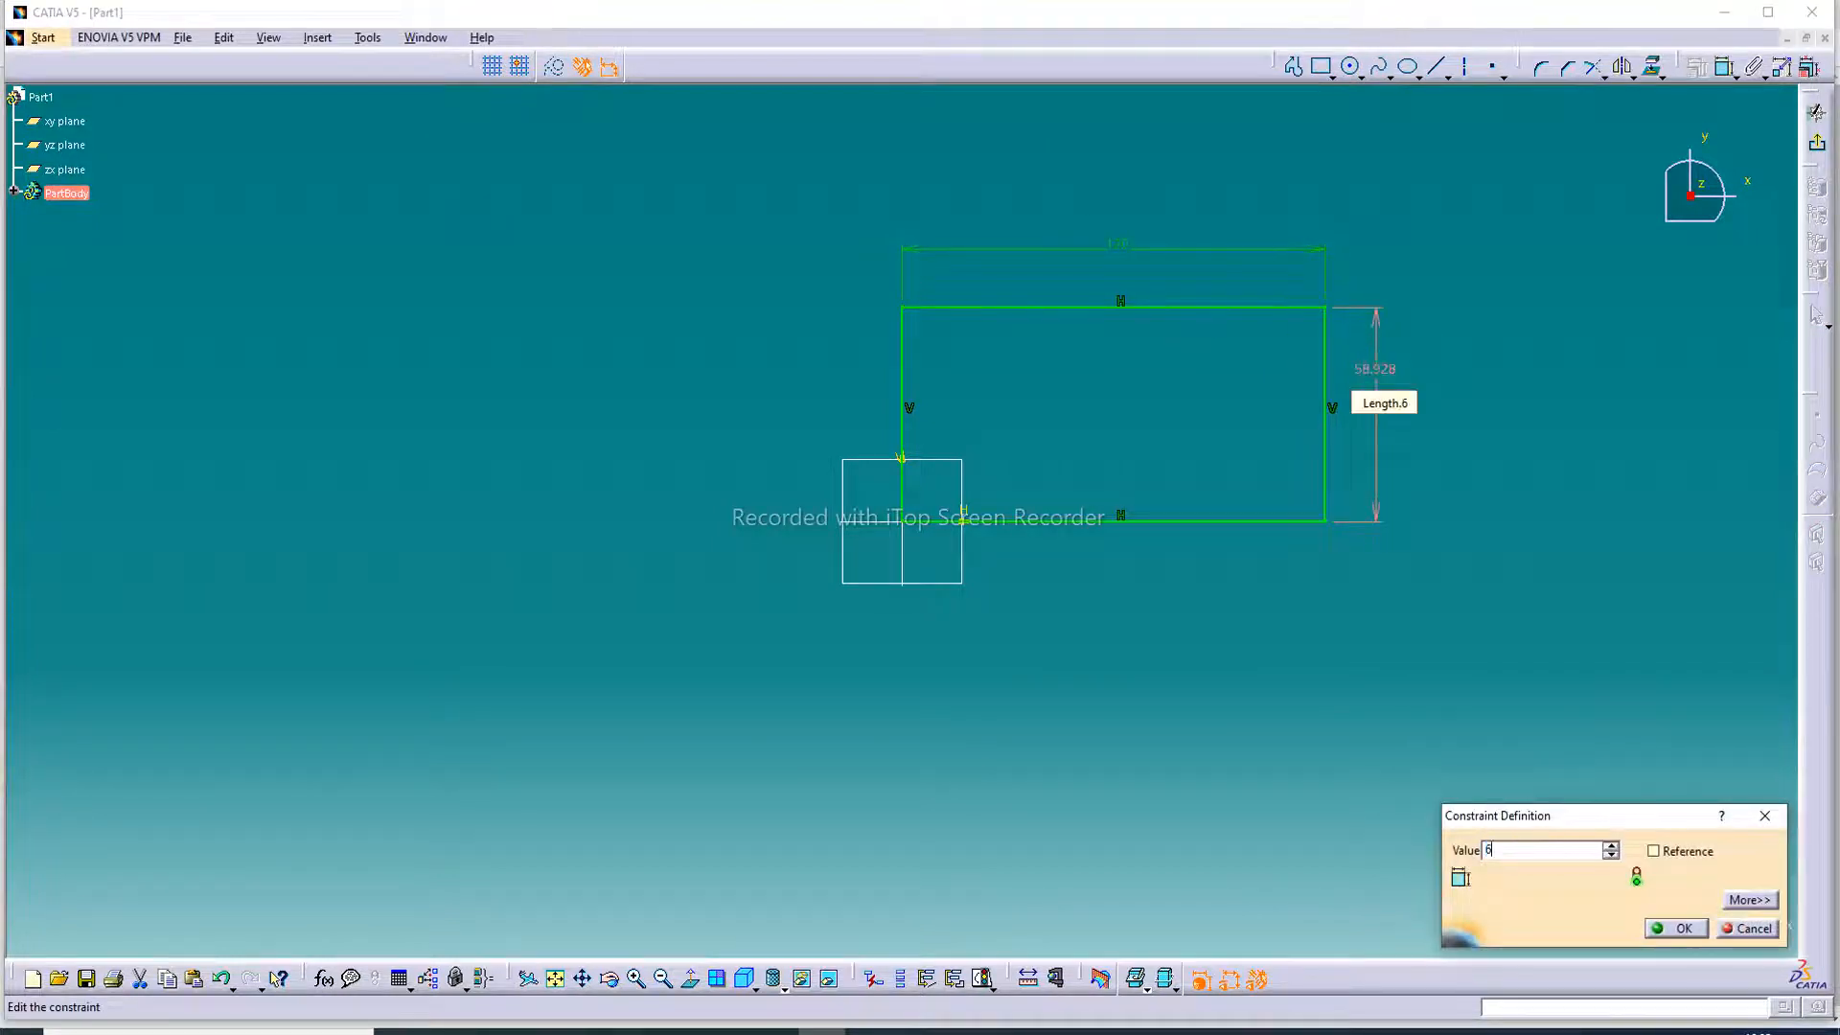
{"action": "key", "text": "Return"}
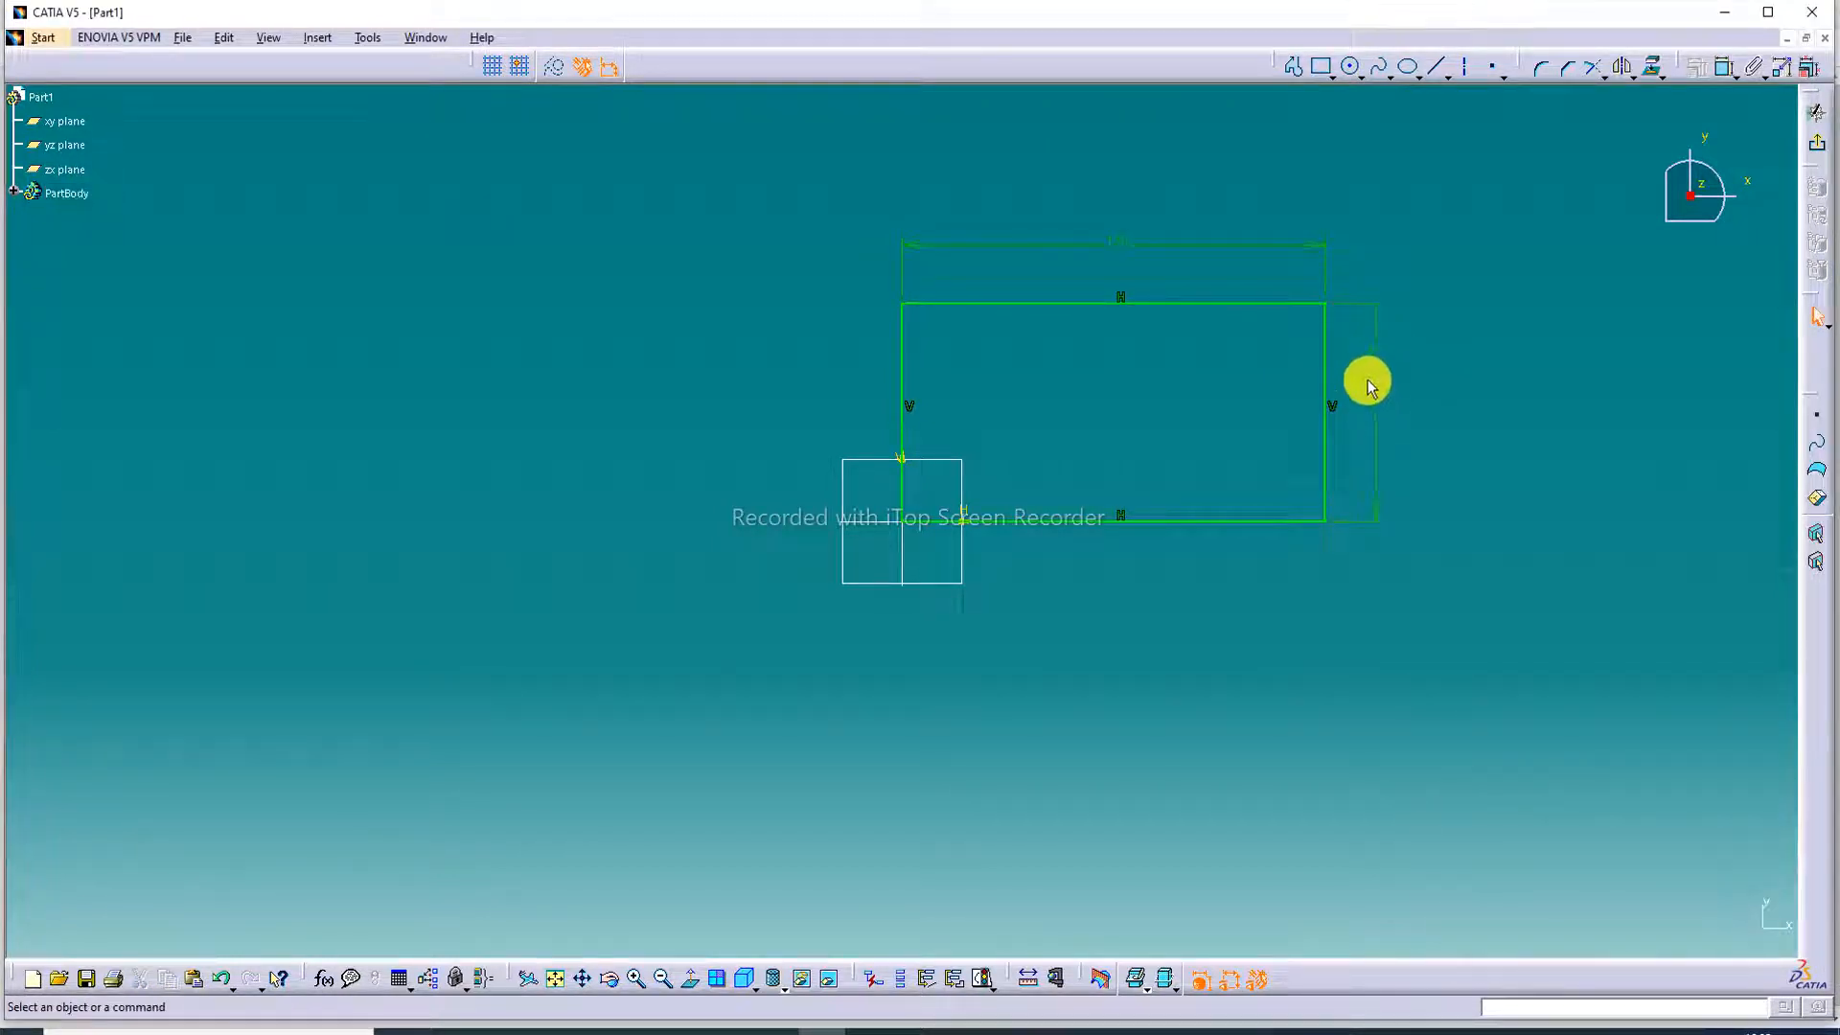
{"action": "double_click", "coordinate": [1372, 367]}
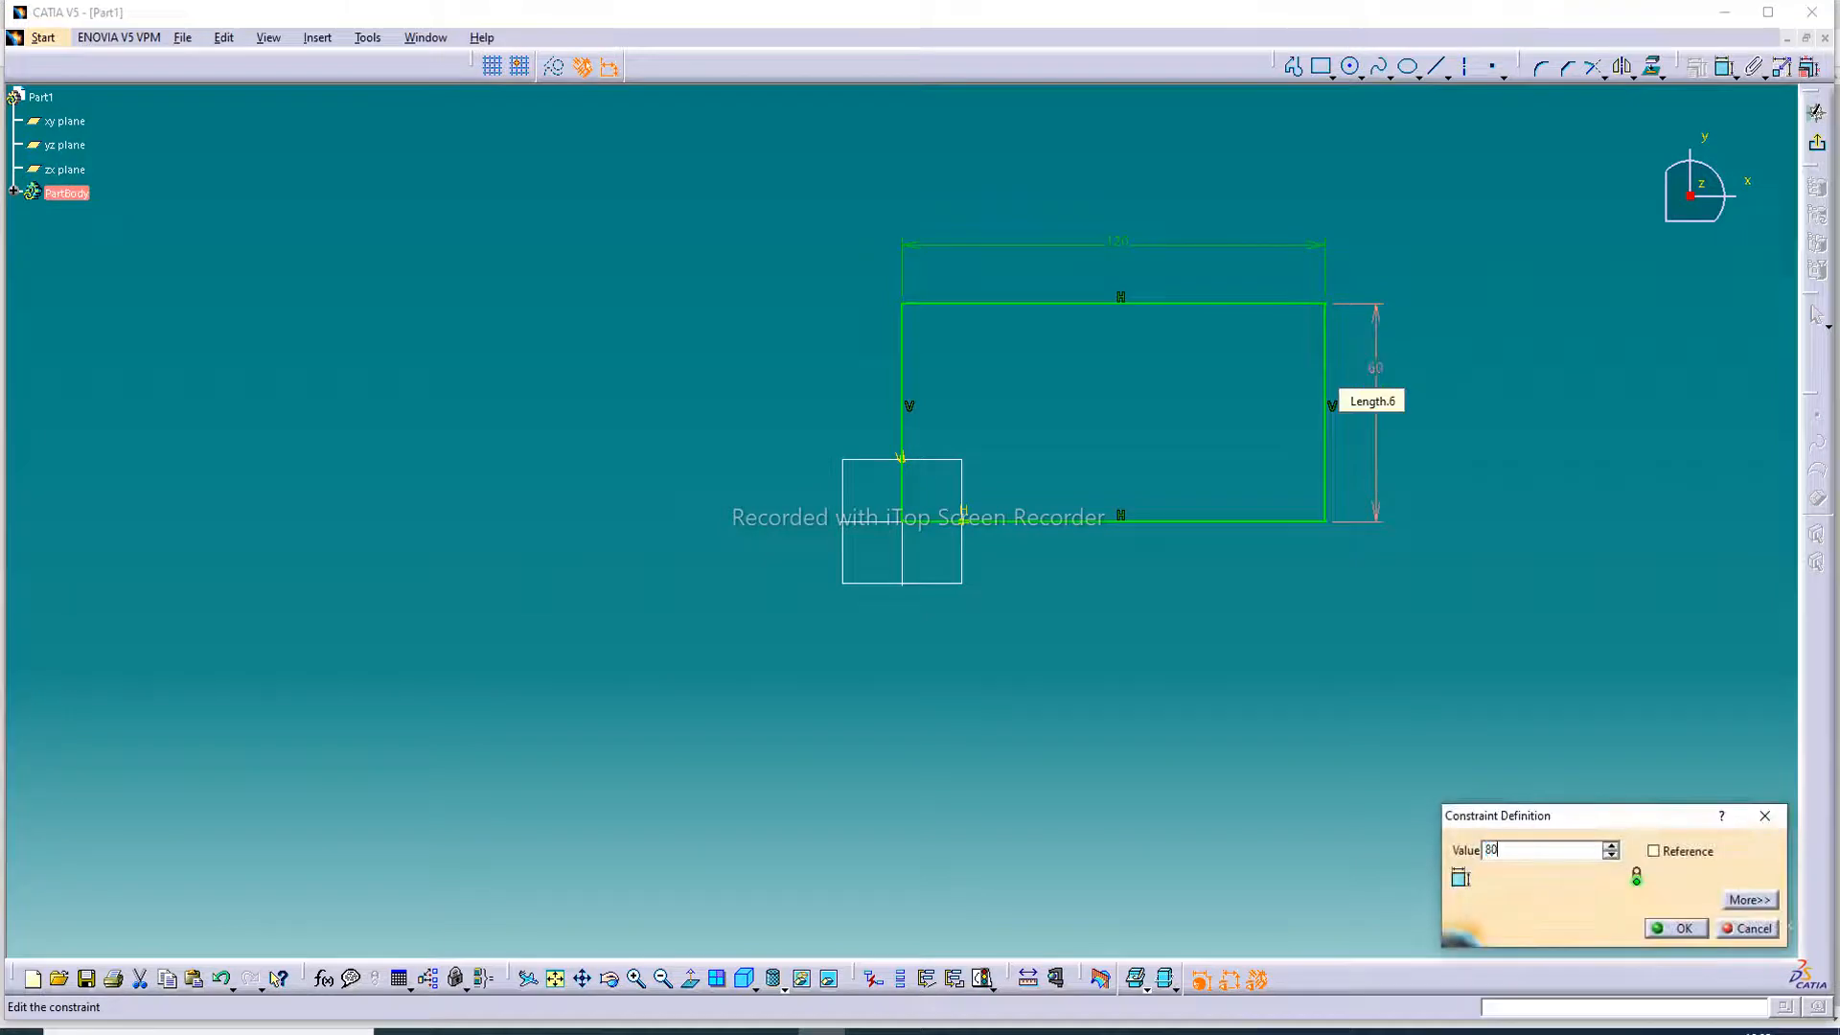
{"action": "key", "text": "Return"}
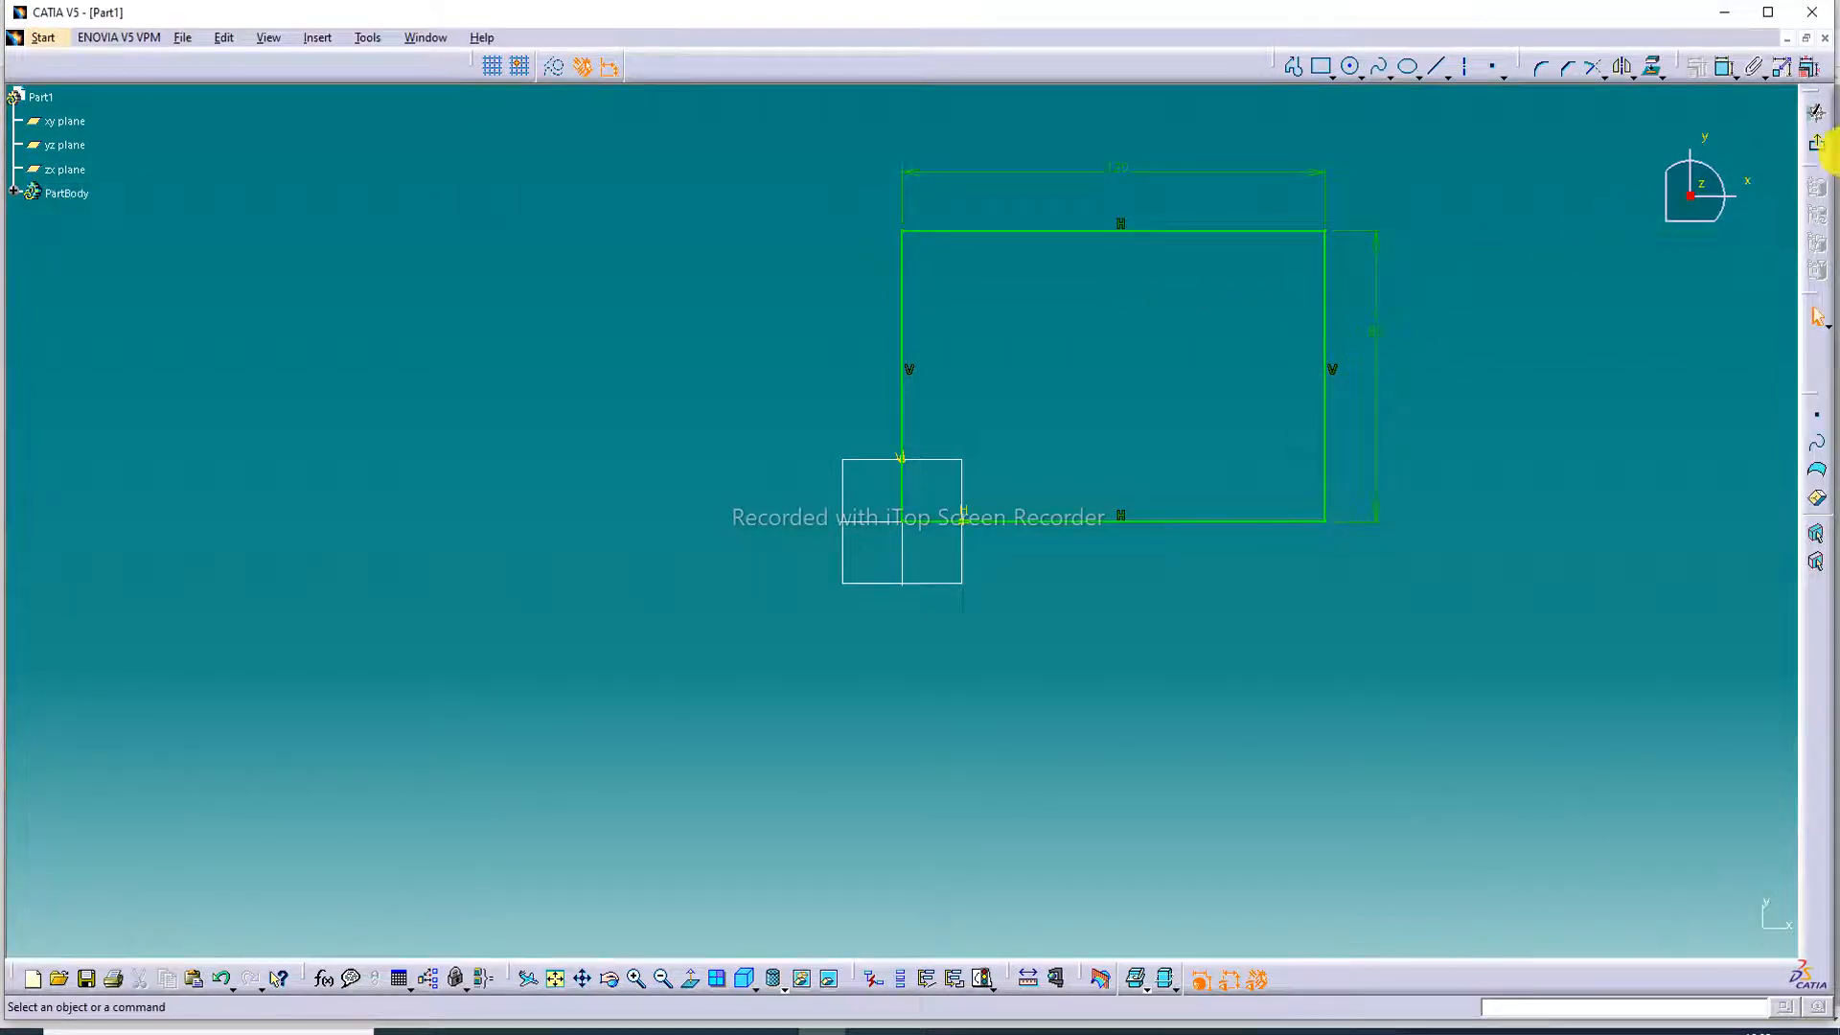
- Exit the sketch and extrude it as a surface with limits of 57 mm upward and 15 mm downward
{"action": "left_click", "coordinate": [1817, 144]}
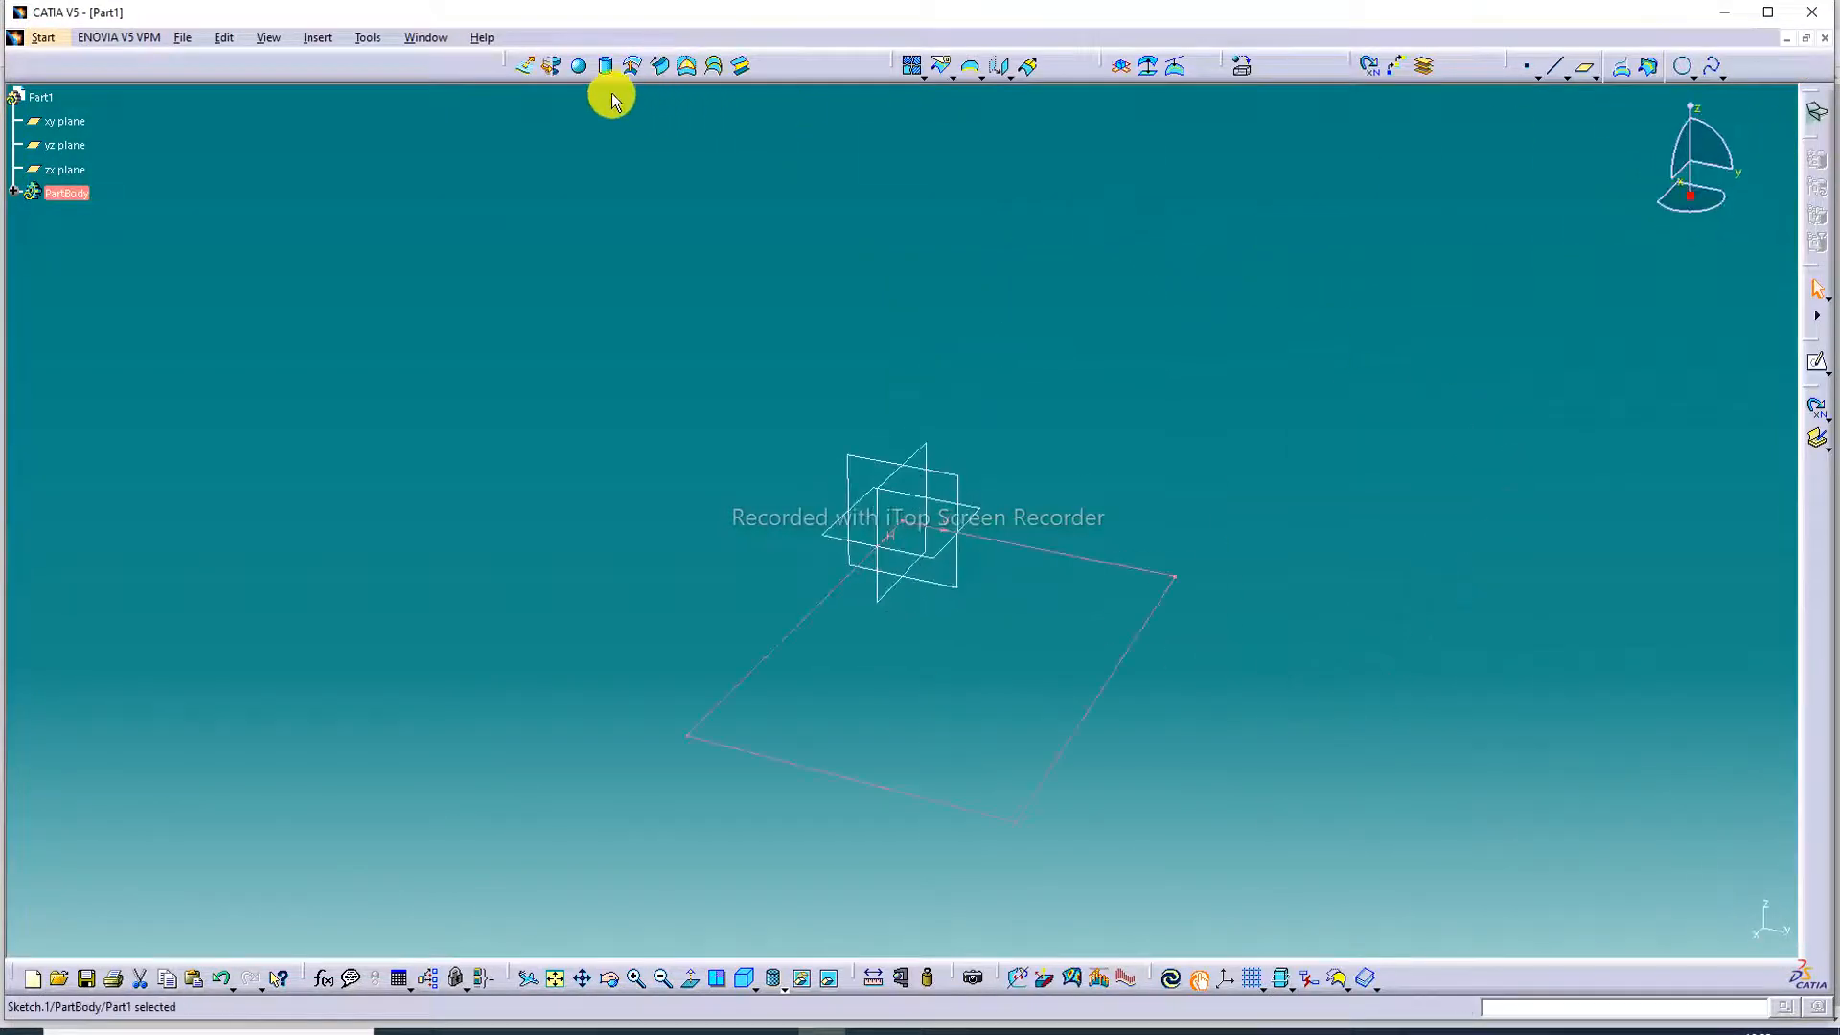
{"action": "left_click", "coordinate": [528, 67]}
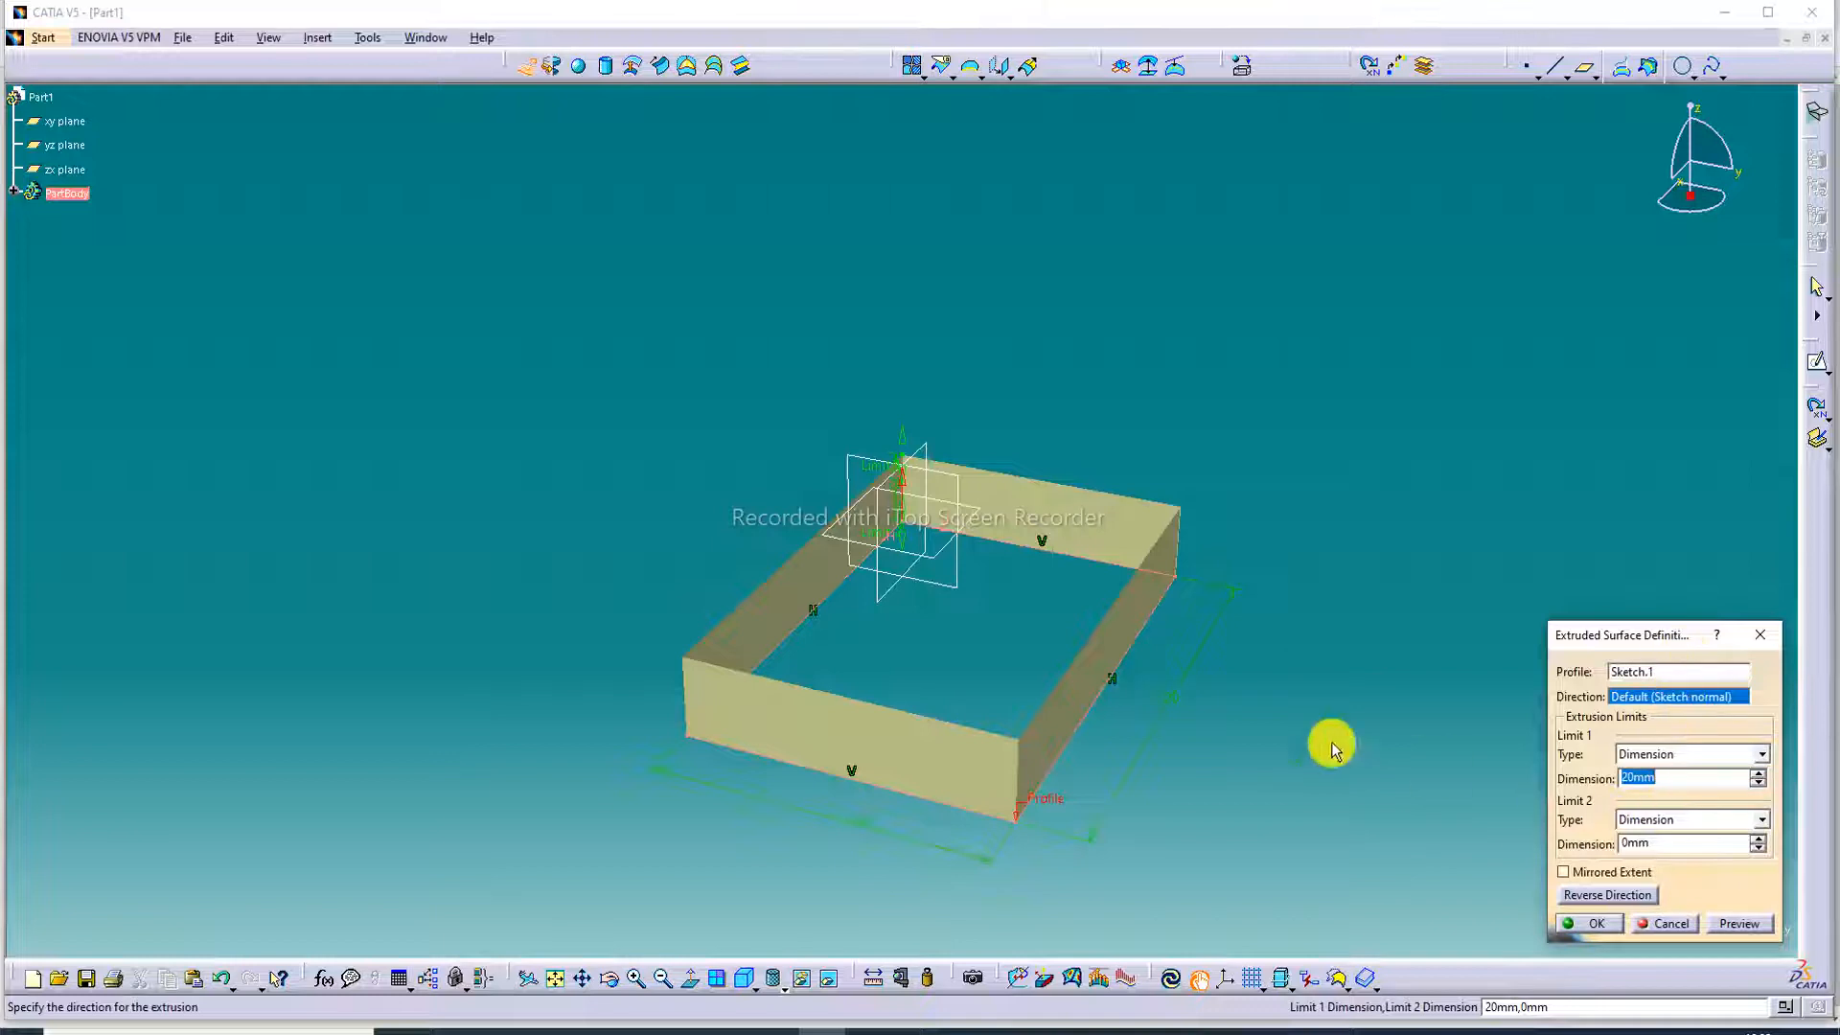
{"action": "left_click_drag", "start_coordinate": [898, 439], "coordinate": [880, 304]}
{"action": "left_click_drag", "start_coordinate": [906, 544], "coordinate": [916, 579]}
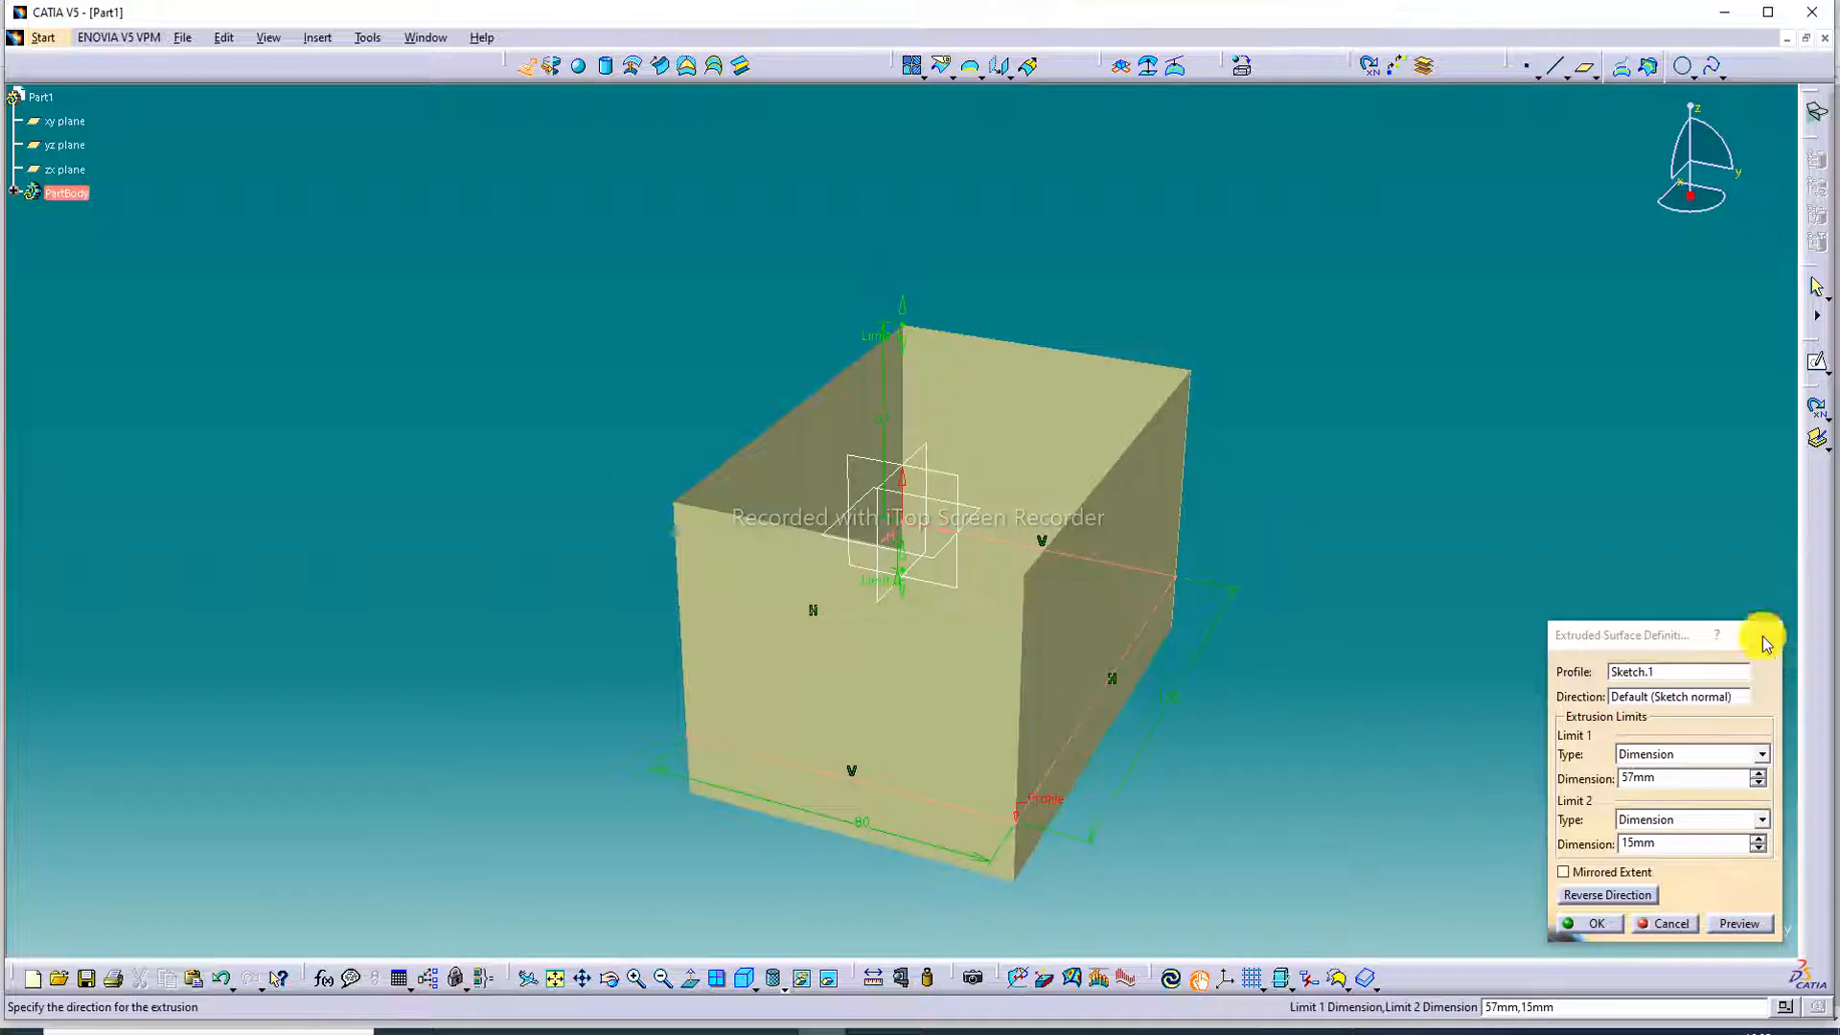
{"action": "left_click", "coordinate": [1584, 920]}
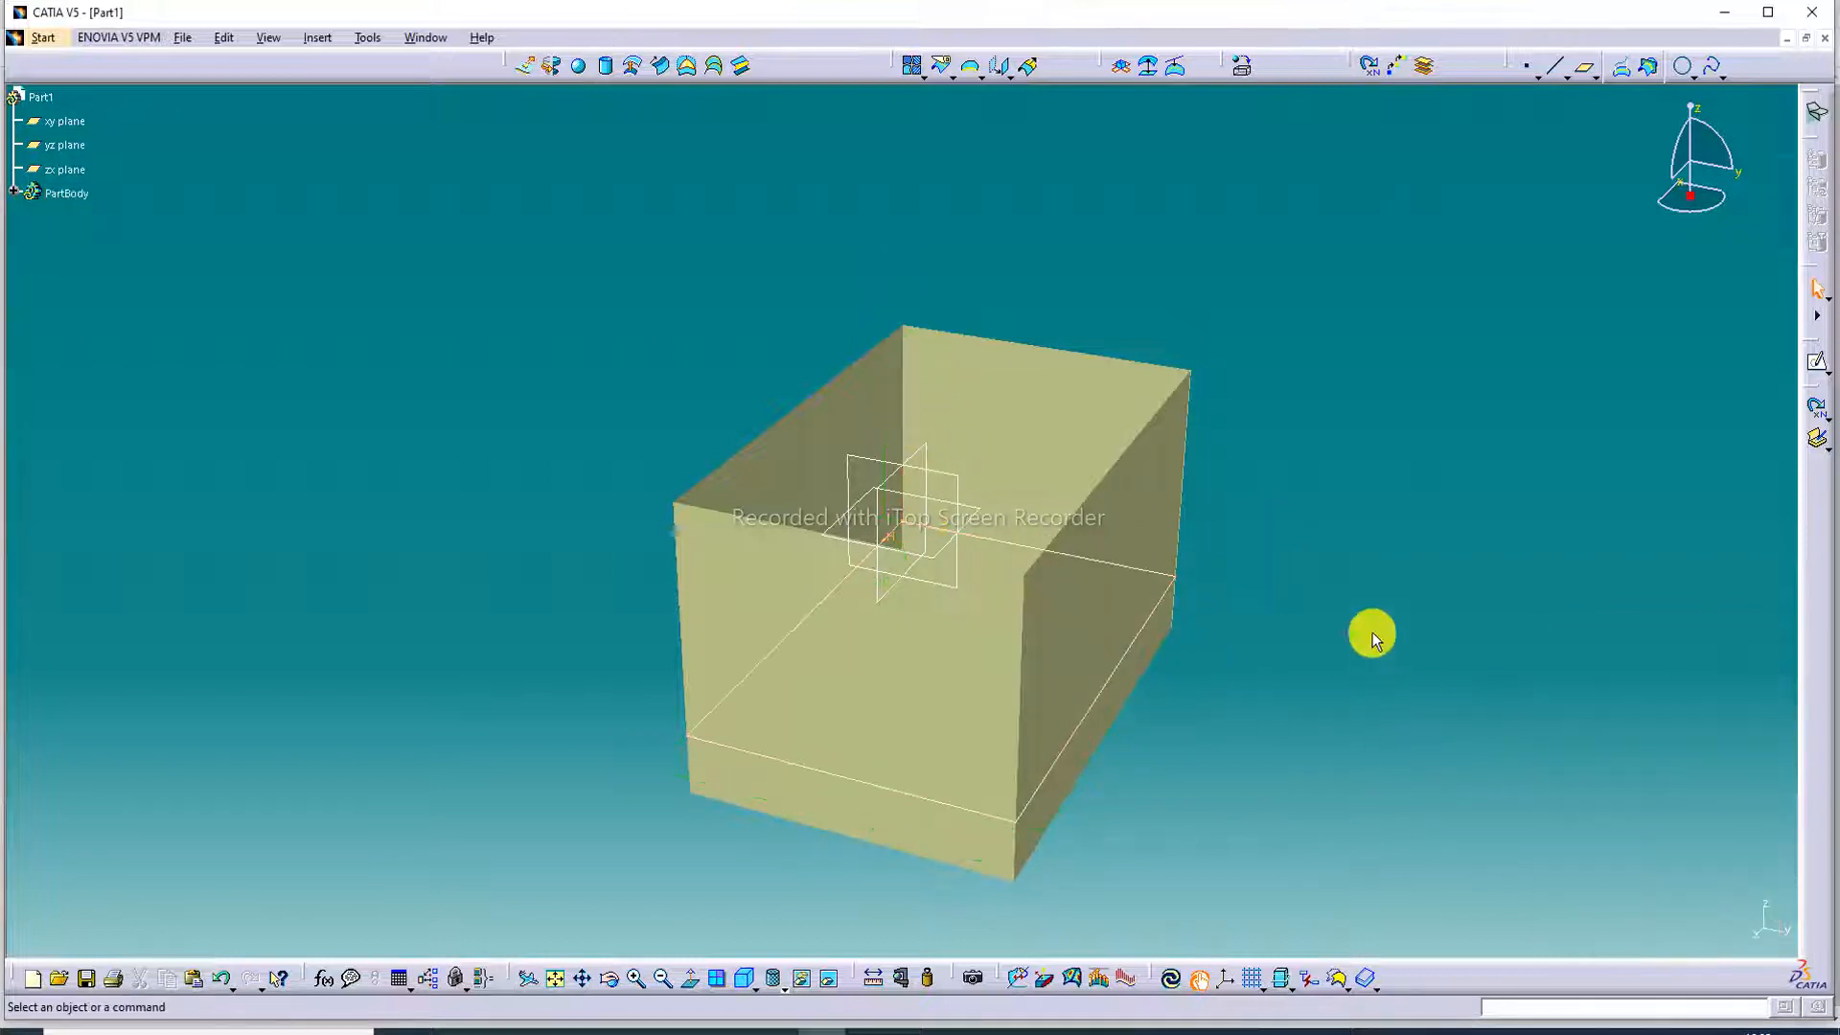
- Hide the rectangle sketch that lies on the extruded surface
{"action": "middle_click_drag", "start_coordinate": [1343, 476], "coordinate": [990, 591]}
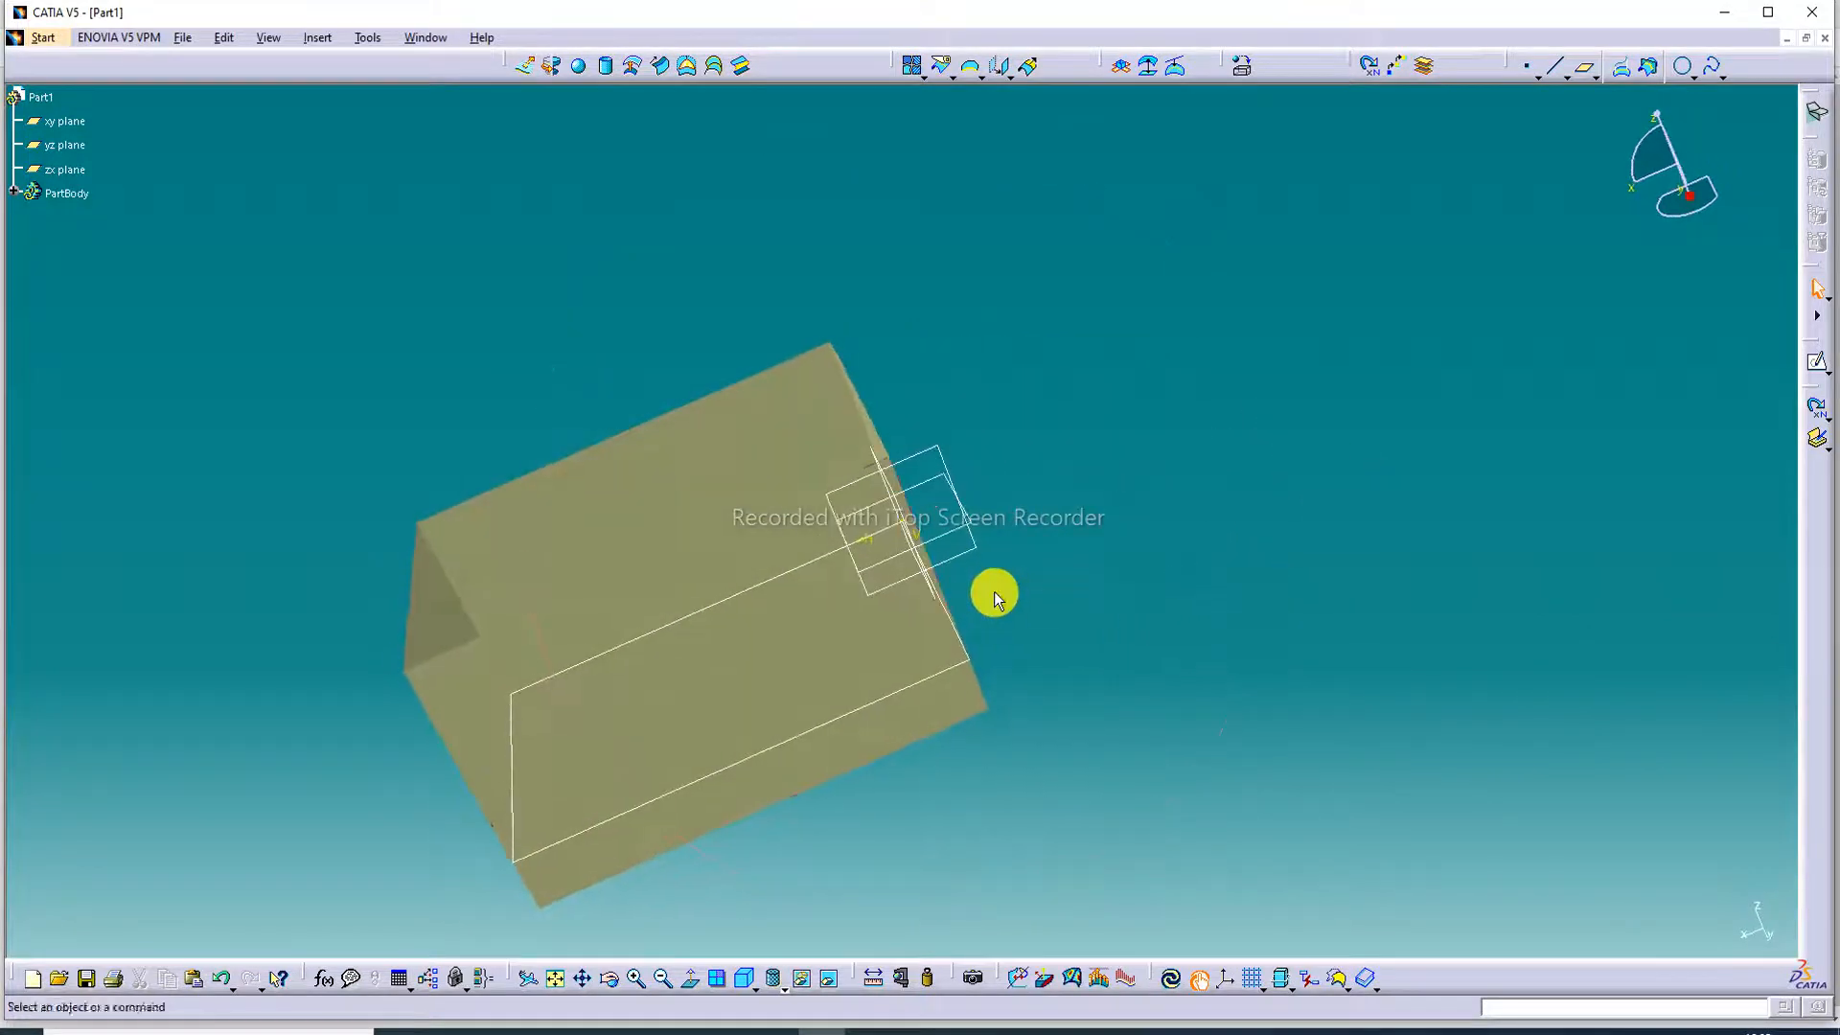
{"action": "right_click", "coordinate": [874, 700]}
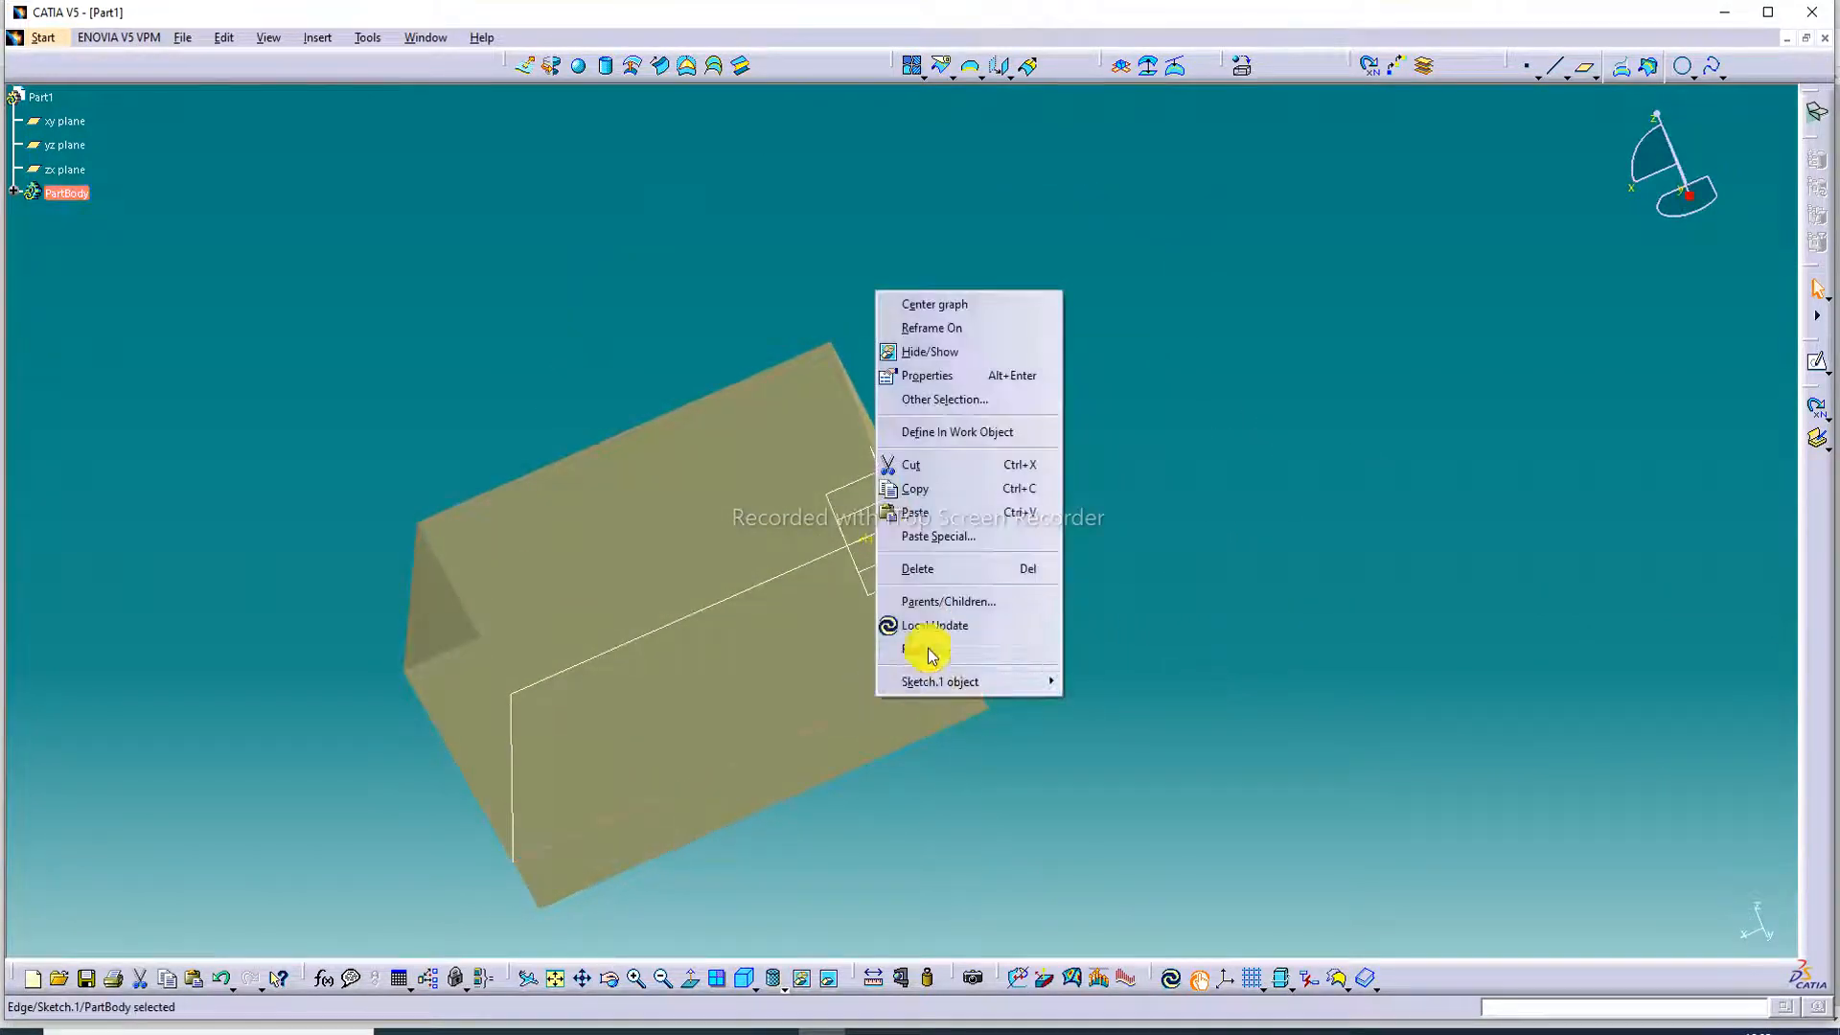
{"action": "left_click", "coordinate": [949, 355]}
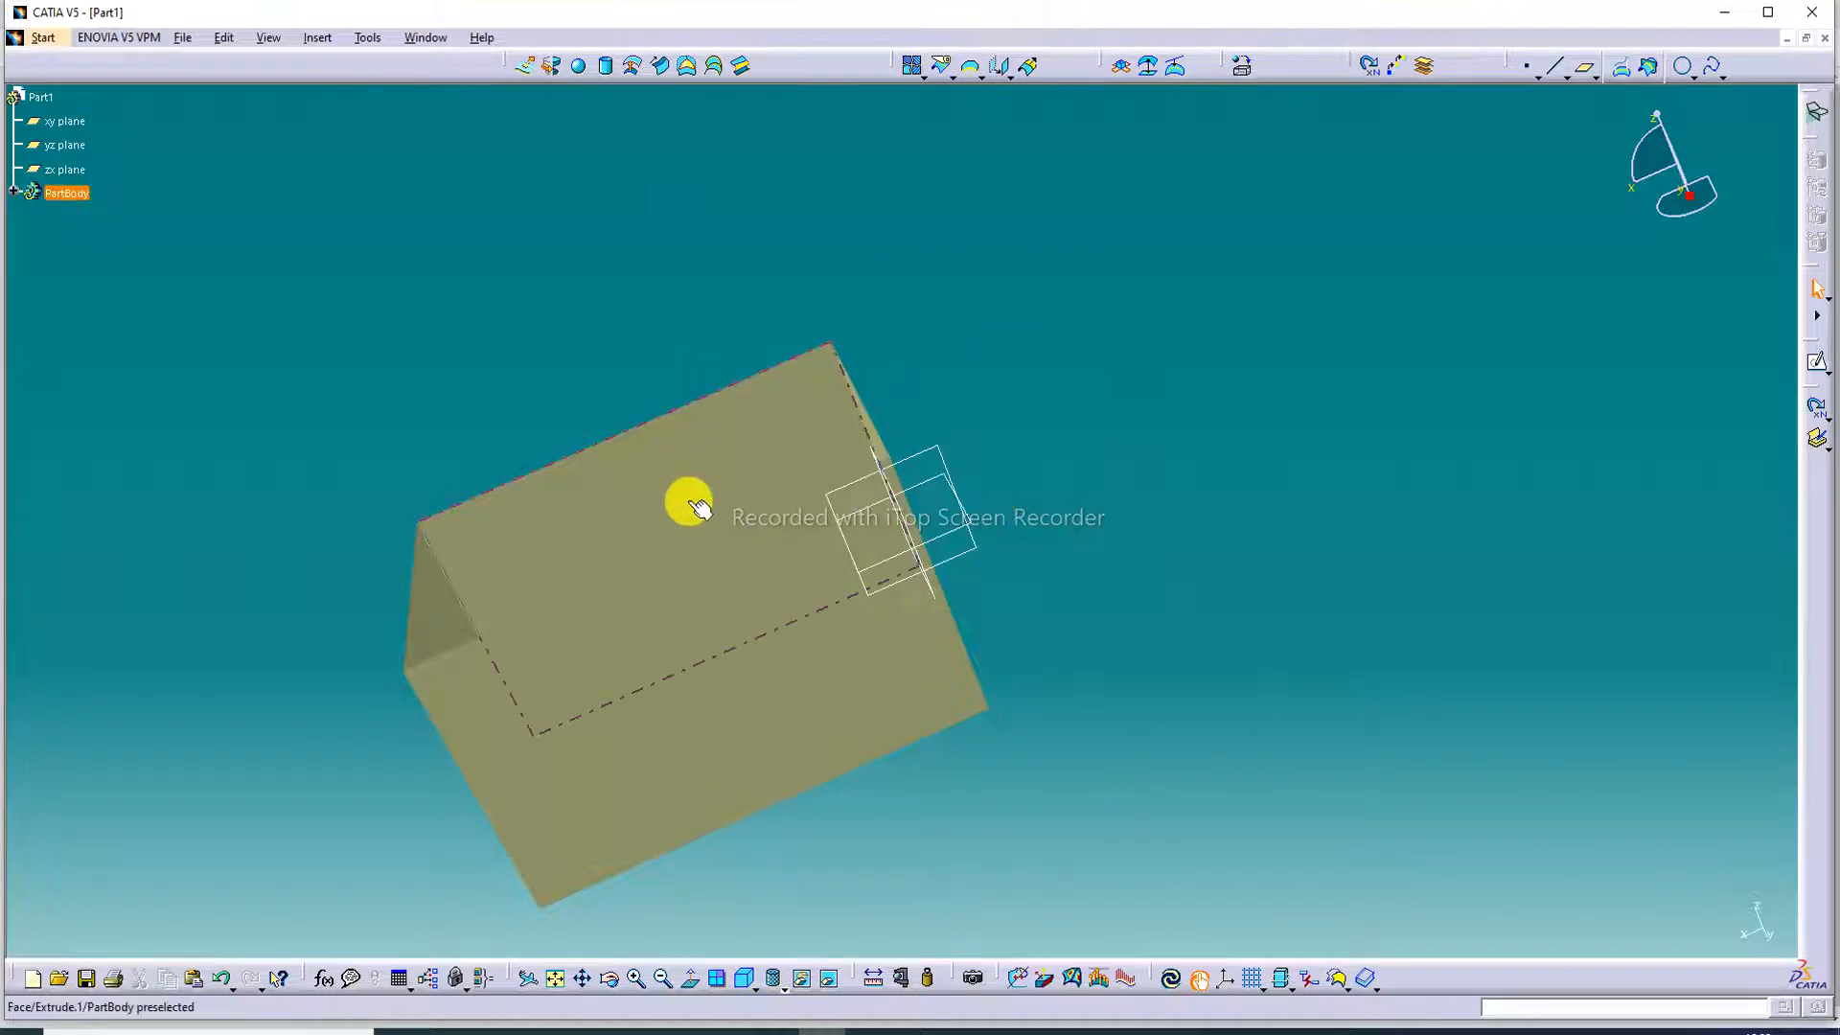
- Change the fill colour of Extrude.1 to purple in its graphic properties
{"action": "middle_click_drag", "start_coordinate": [691, 501], "coordinate": [920, 394]}
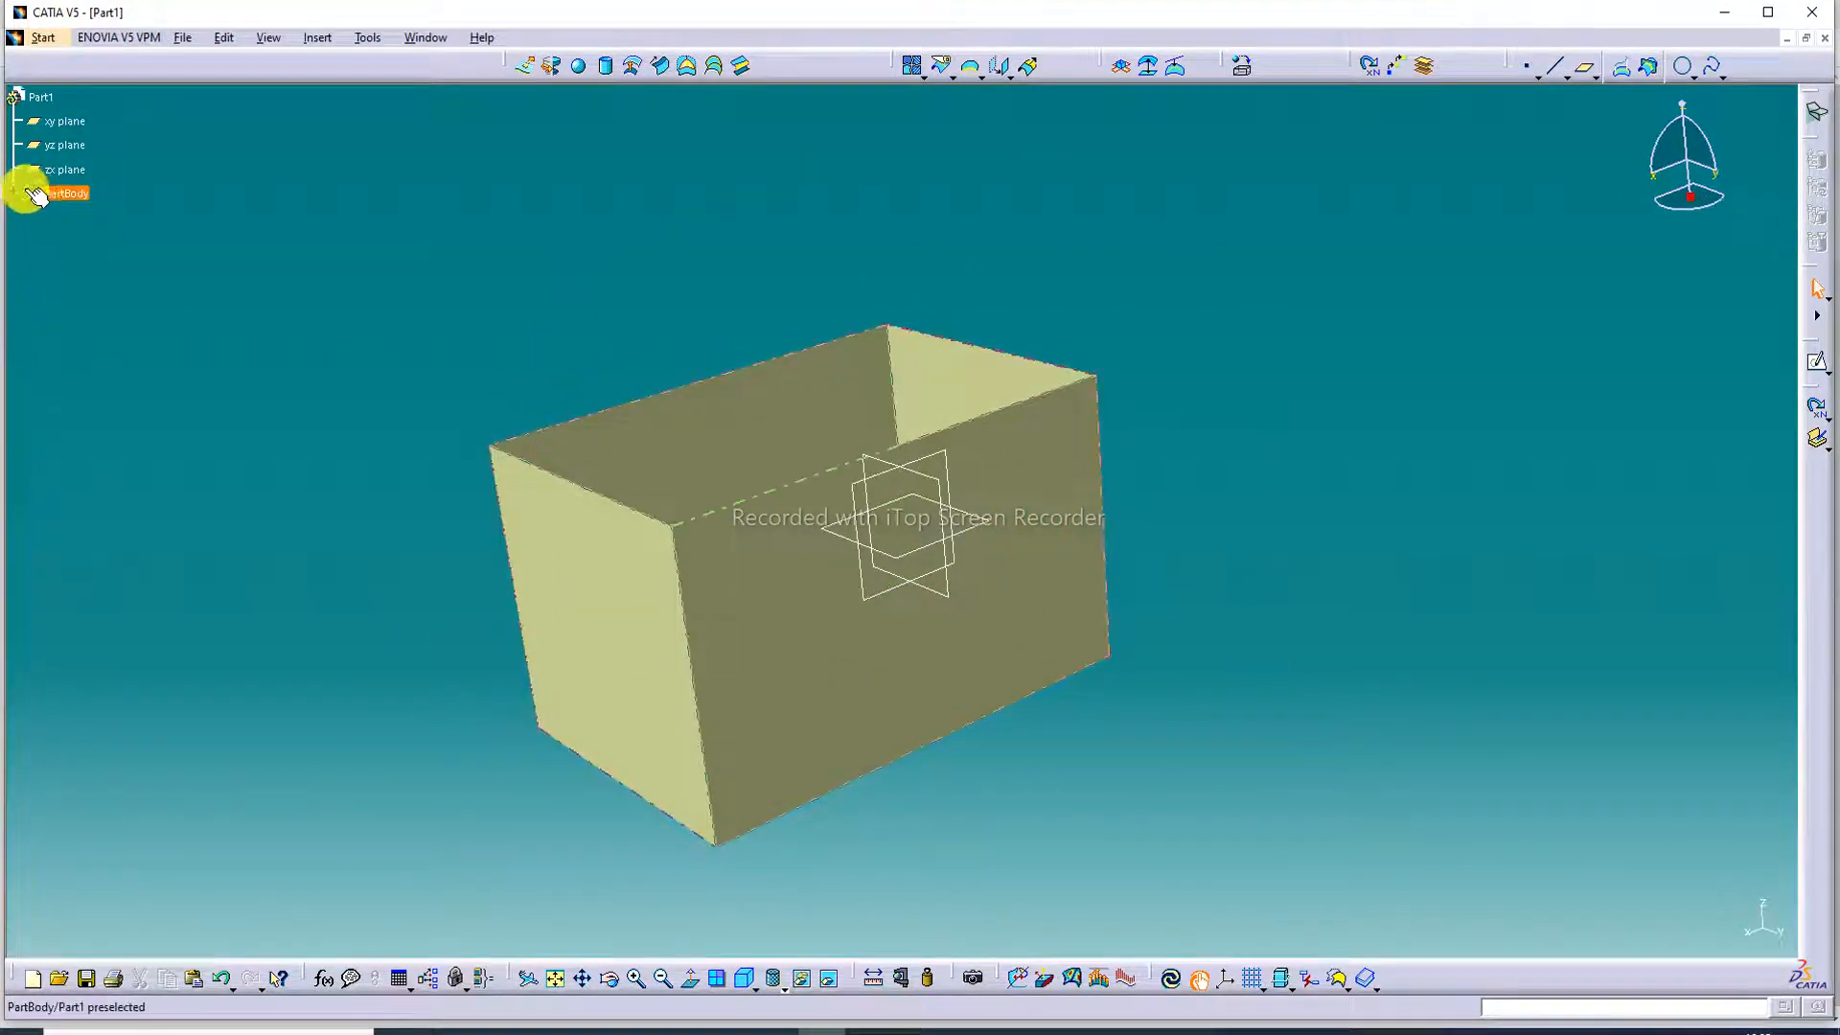
{"action": "right_click", "coordinate": [77, 241]}
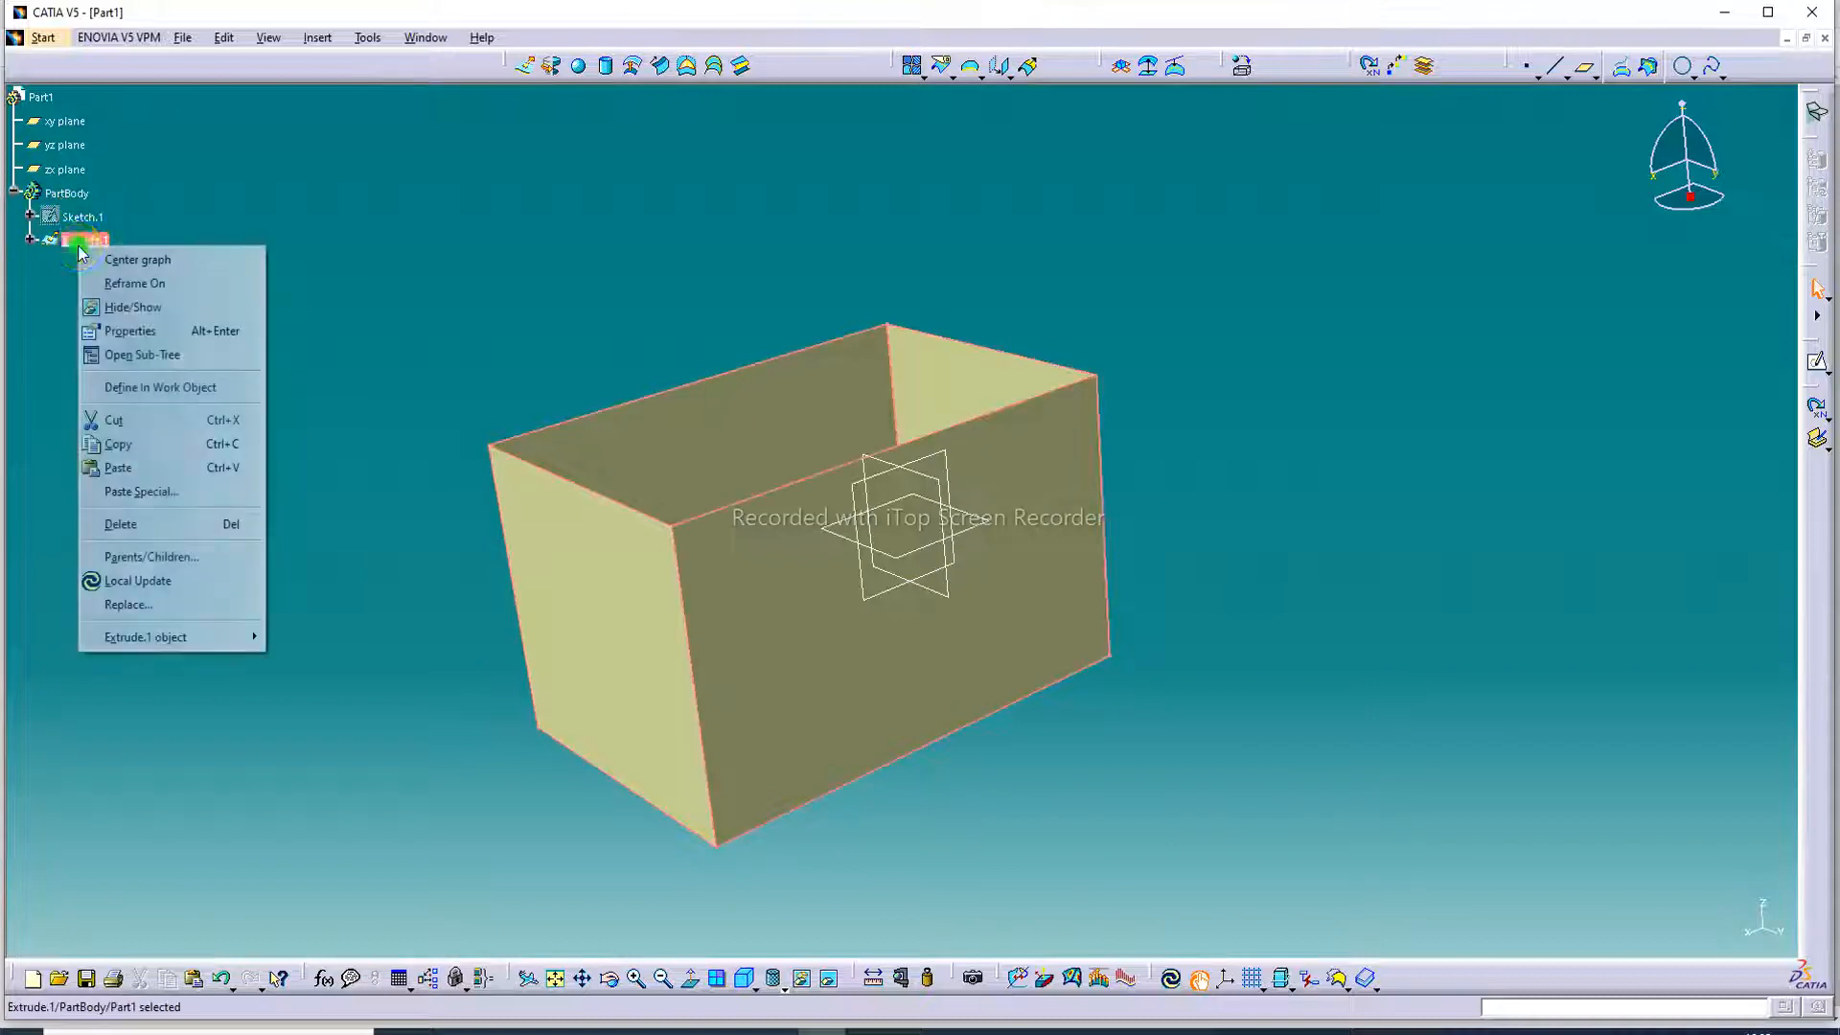
{"action": "left_click", "coordinate": [150, 337]}
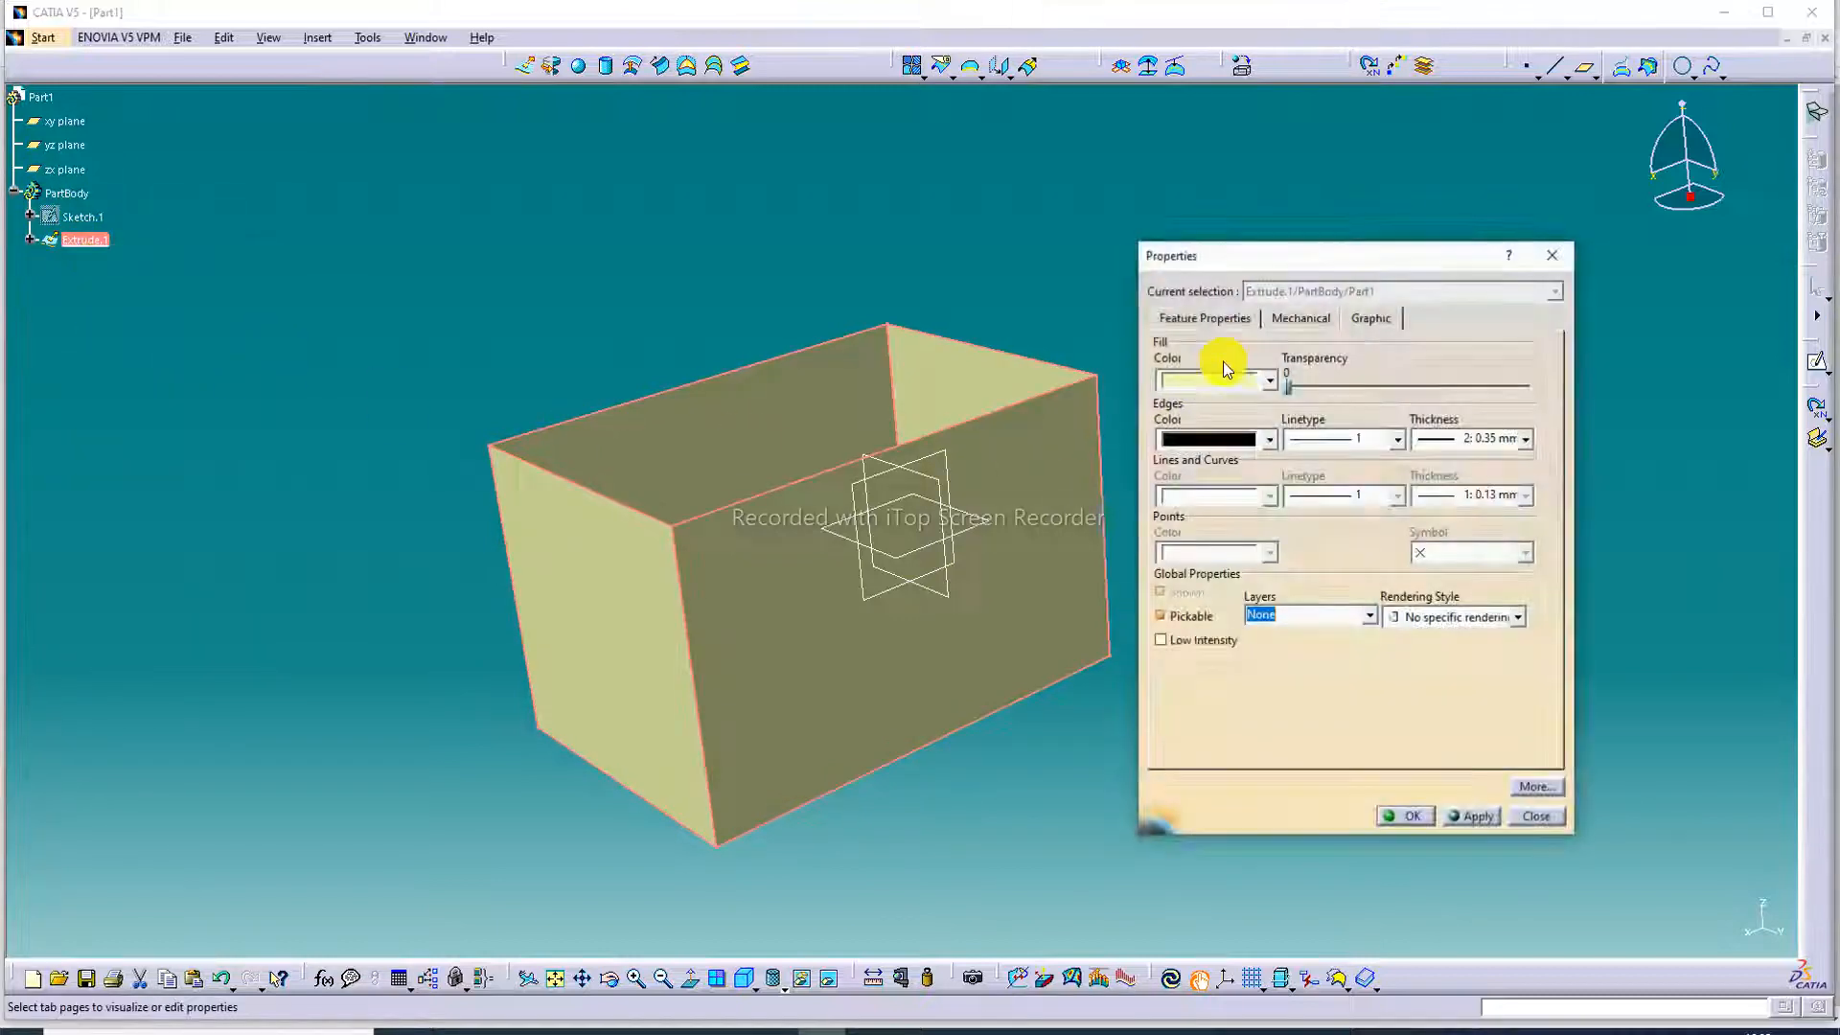
{"action": "left_click", "coordinate": [1279, 381]}
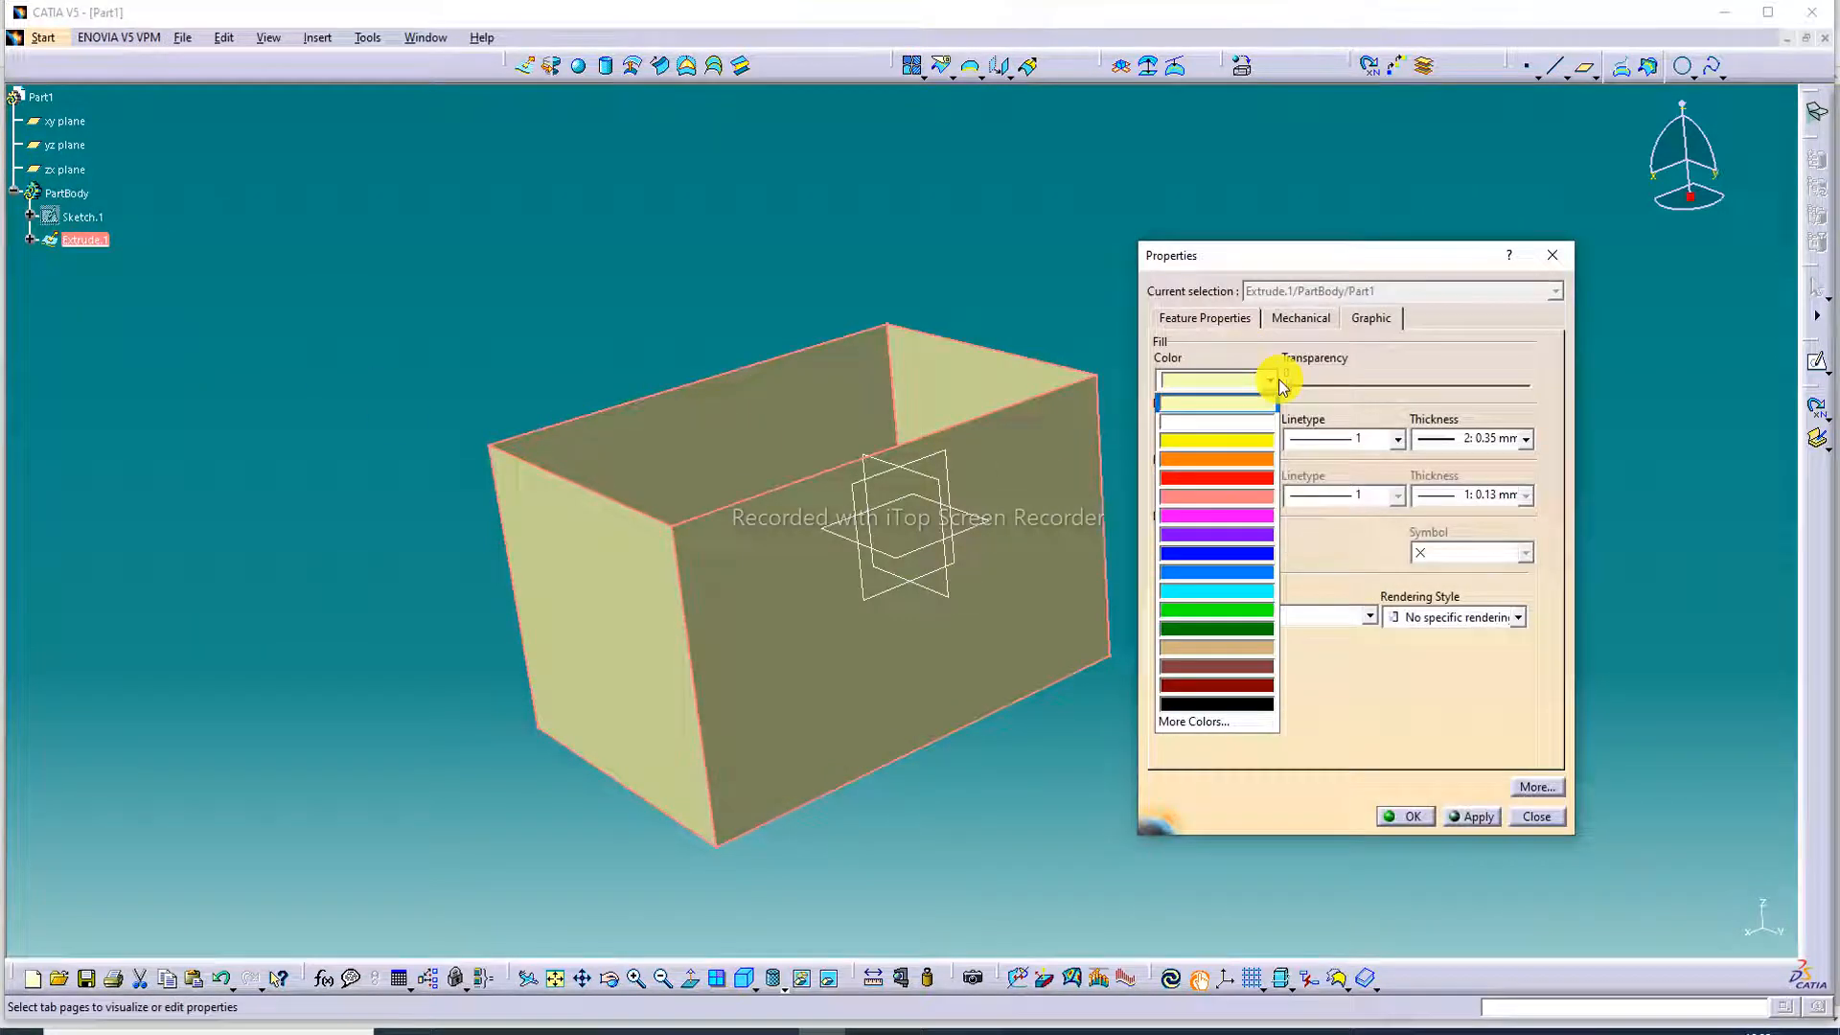
{"action": "left_click", "coordinate": [1234, 534]}
{"action": "left_click", "coordinate": [1407, 817]}
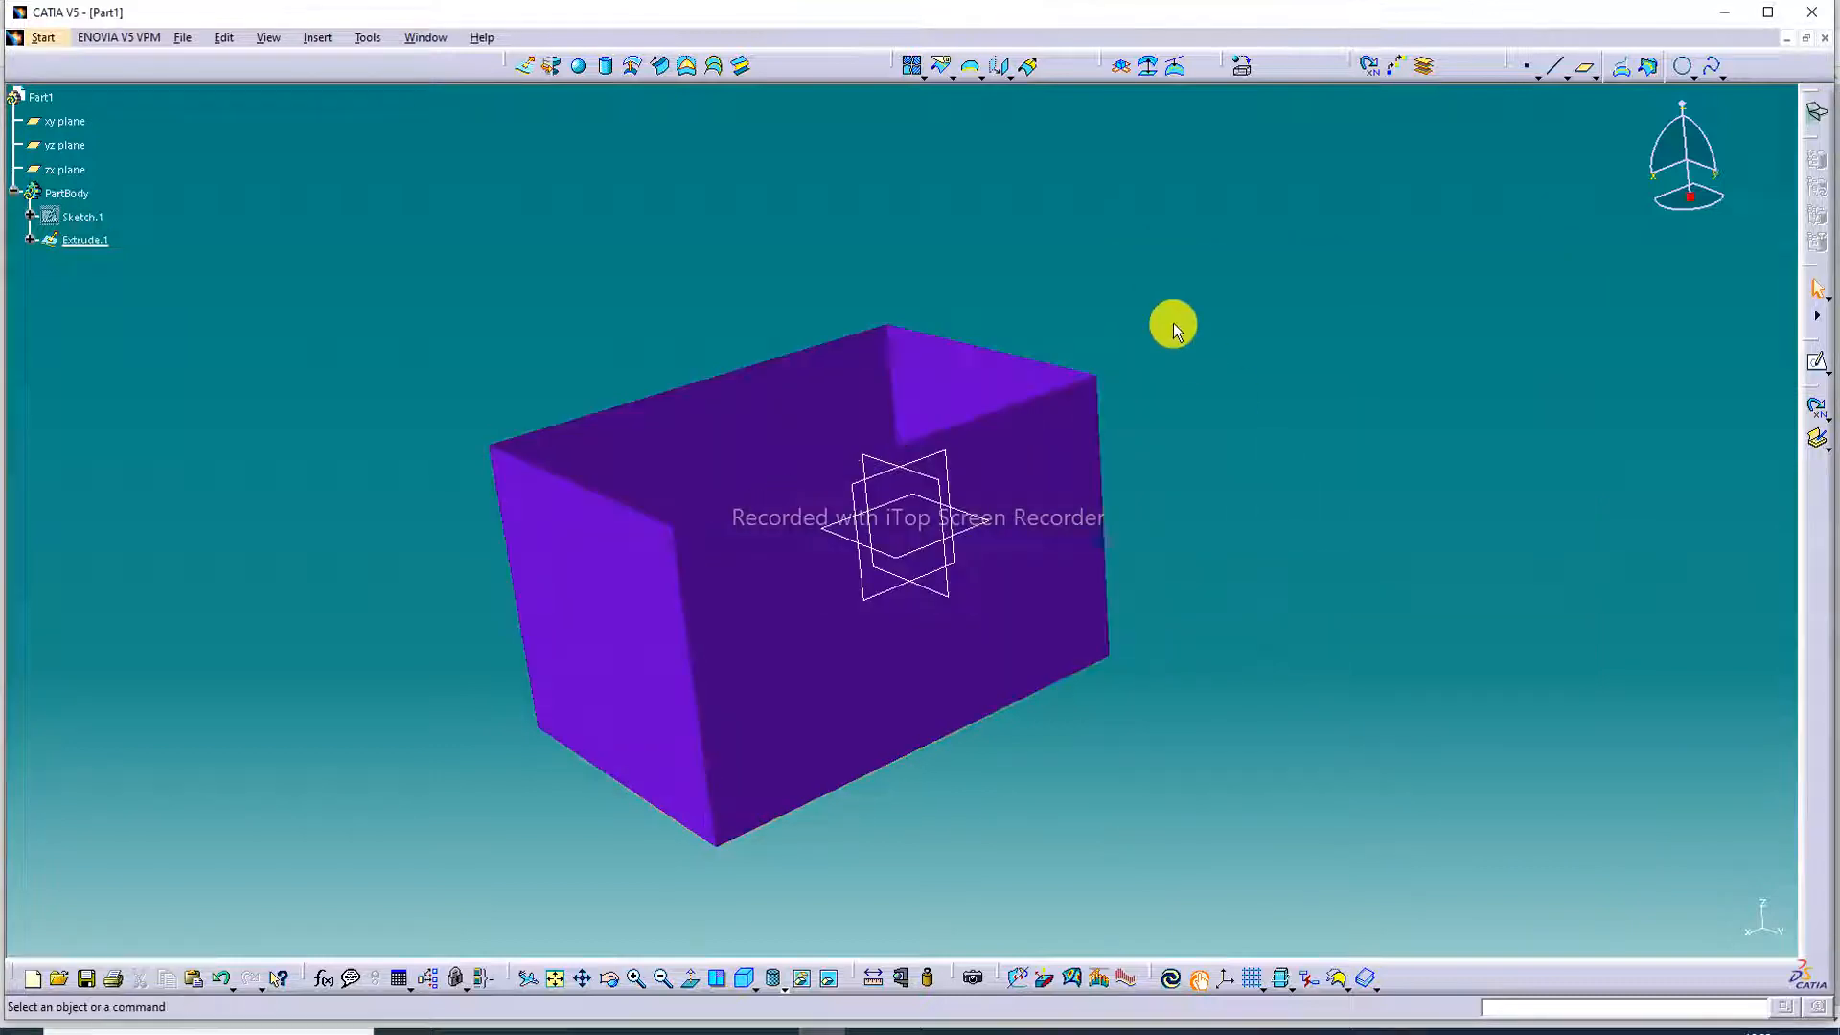
- Close the box's open top with a Fill surface bounded by the four upper edges of Extrude.1
{"action": "middle_click_drag", "start_coordinate": [1173, 324], "coordinate": [1108, 517]}
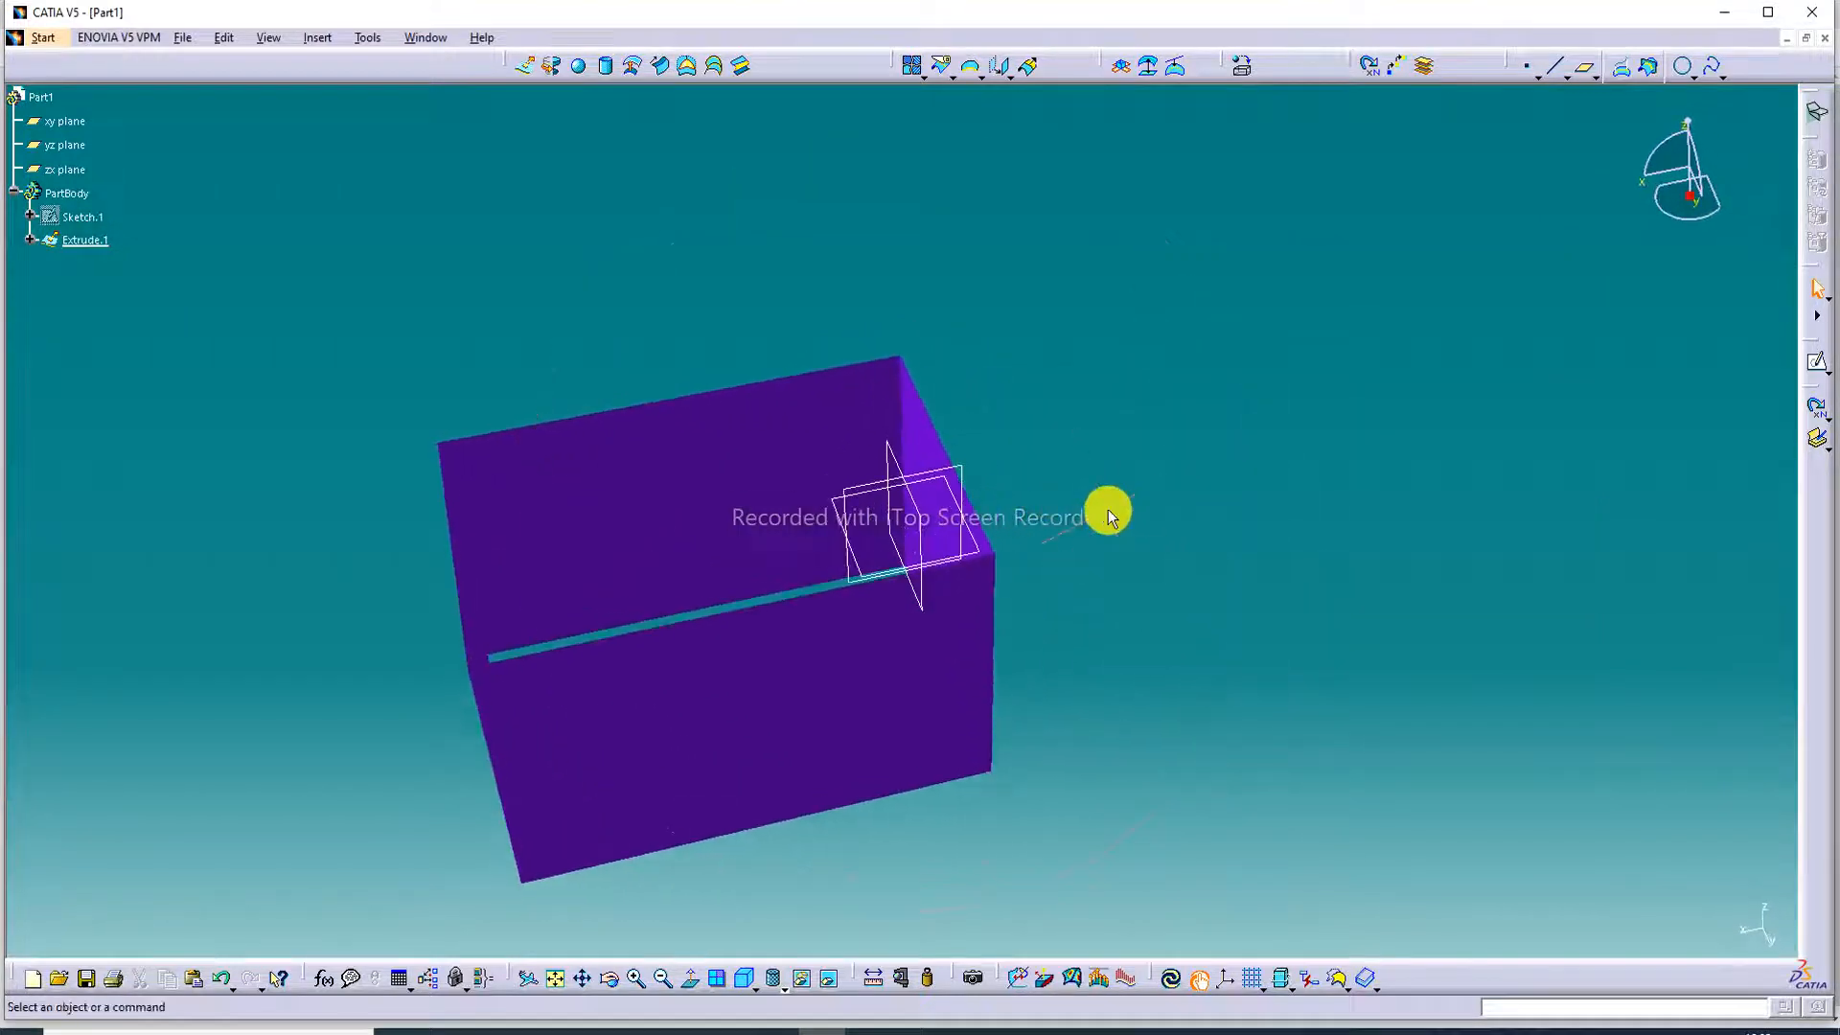
{"action": "left_click", "coordinate": [683, 66]}
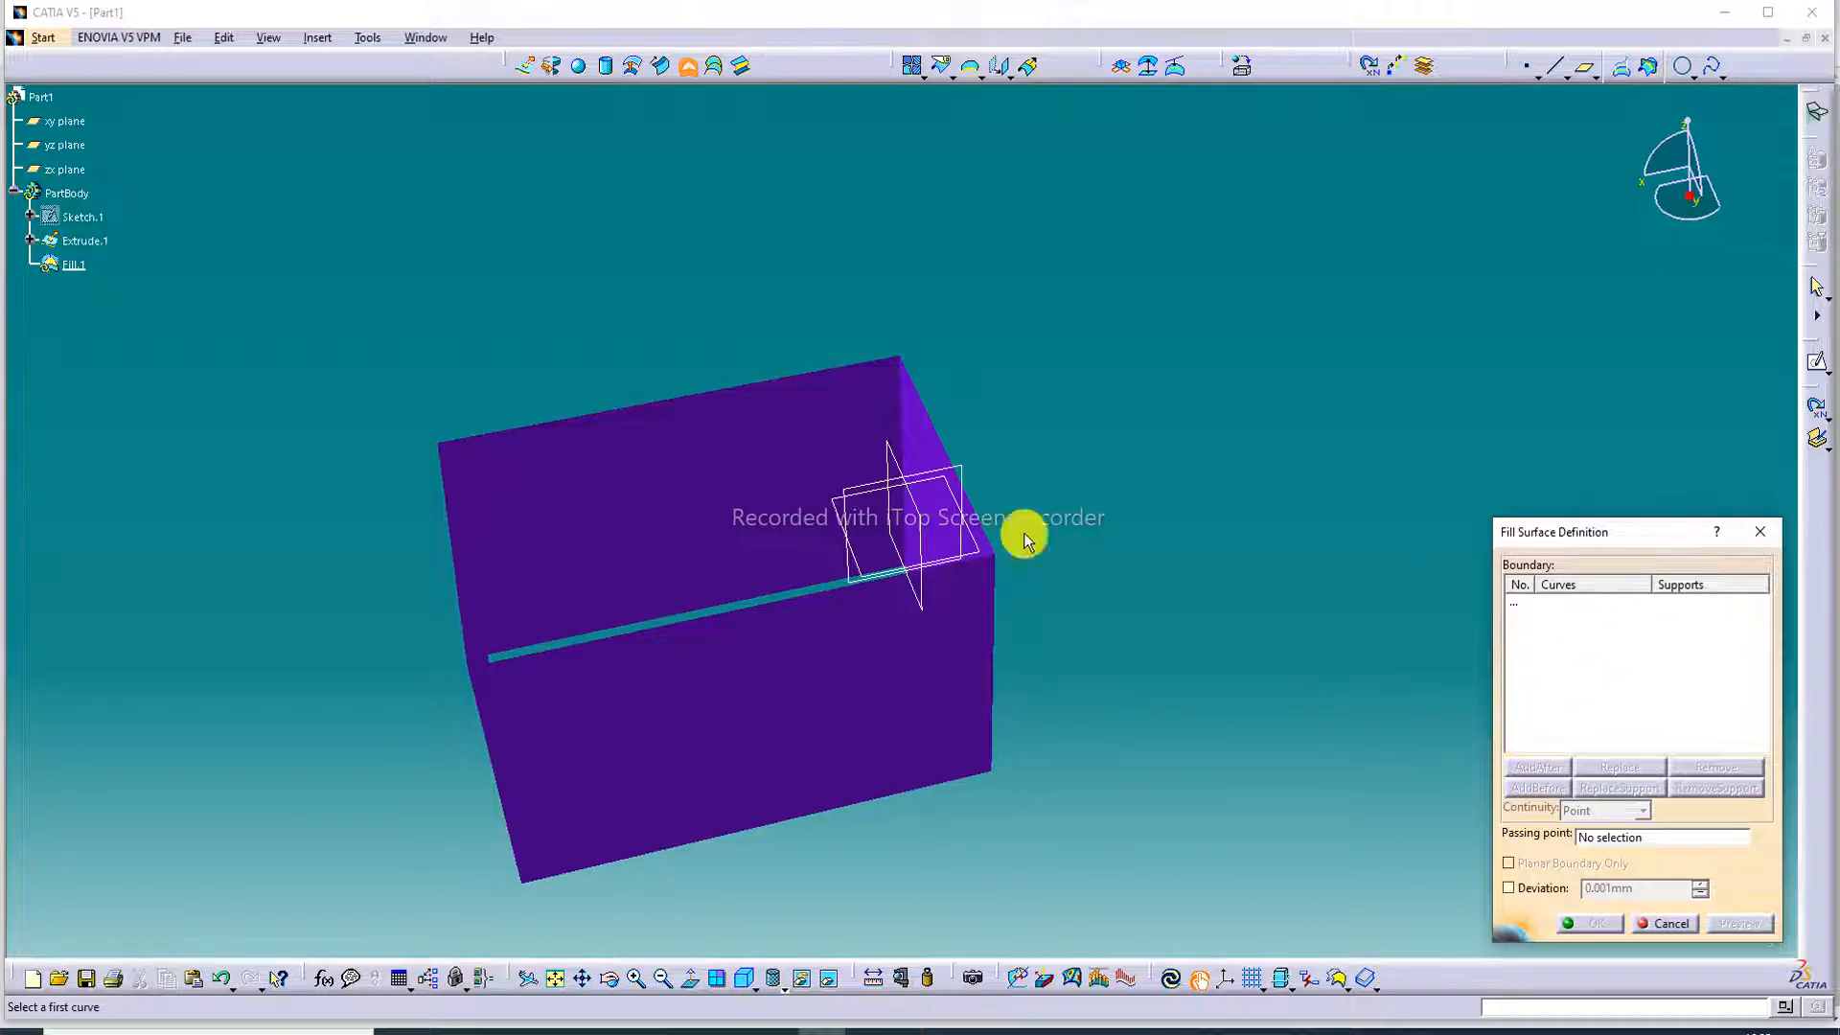
{"action": "left_click", "coordinate": [686, 398]}
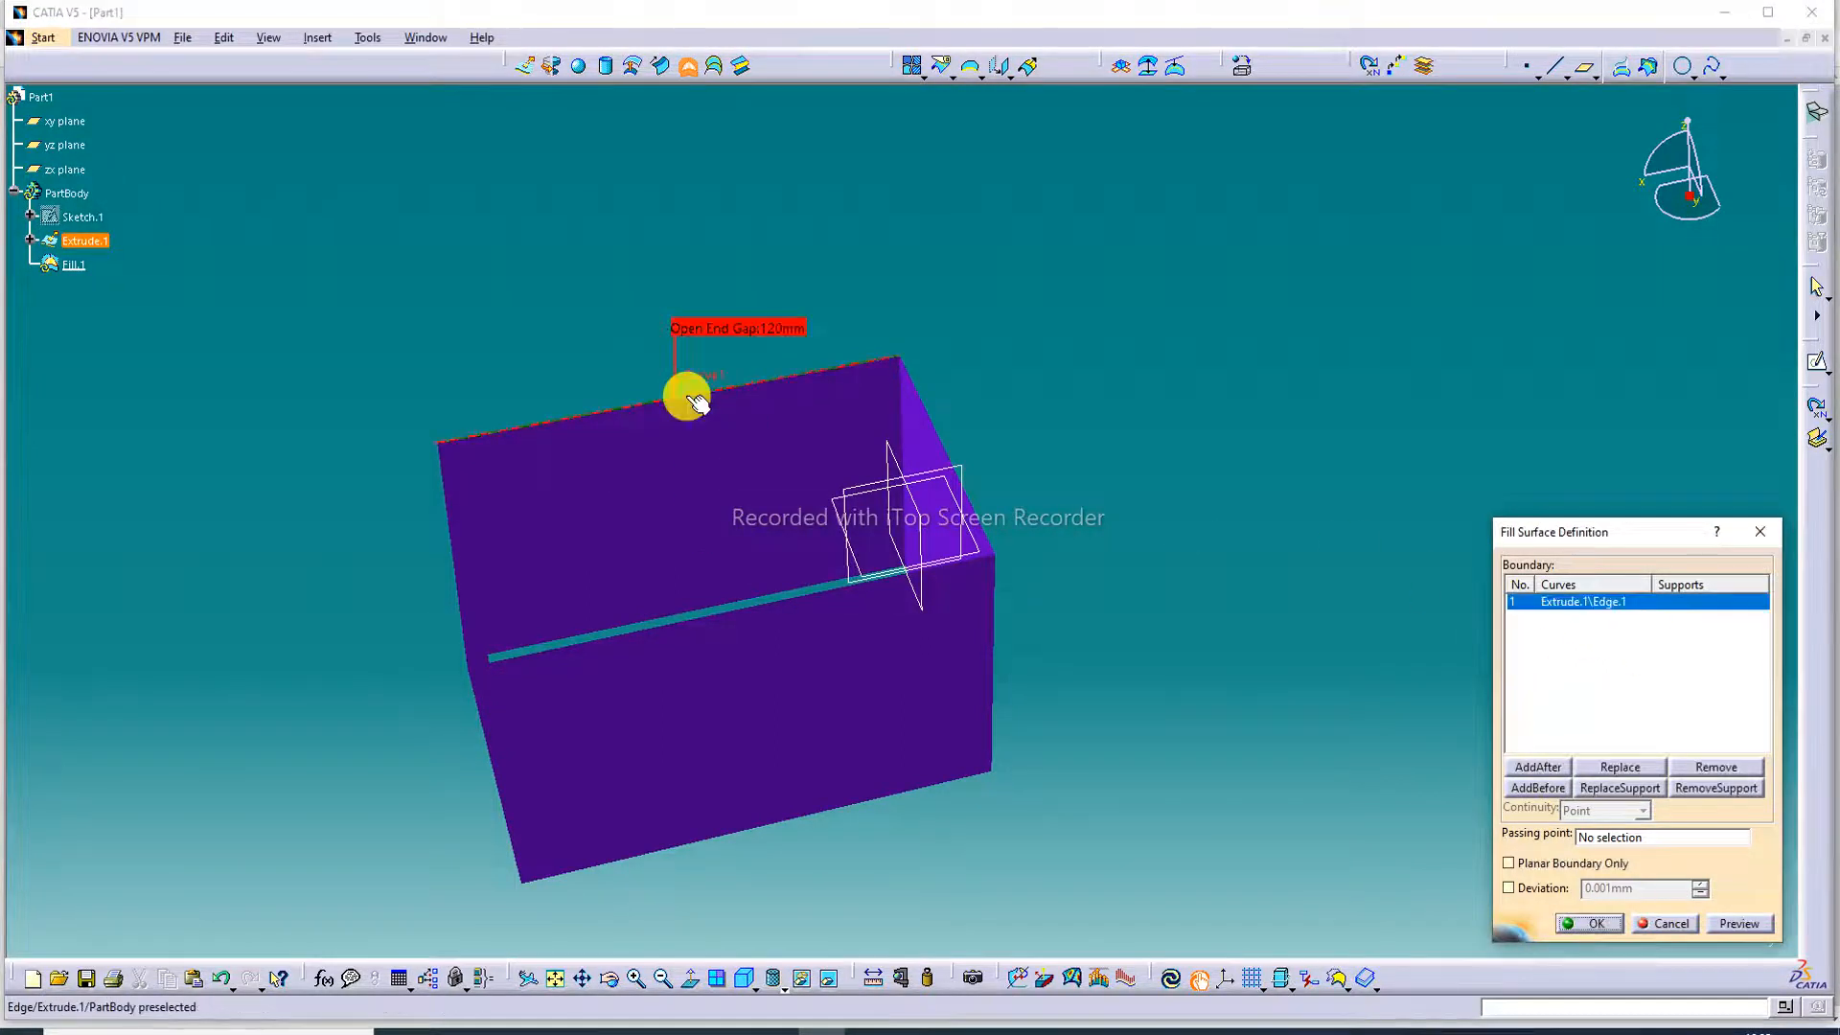
{"action": "left_click", "coordinate": [936, 420]}
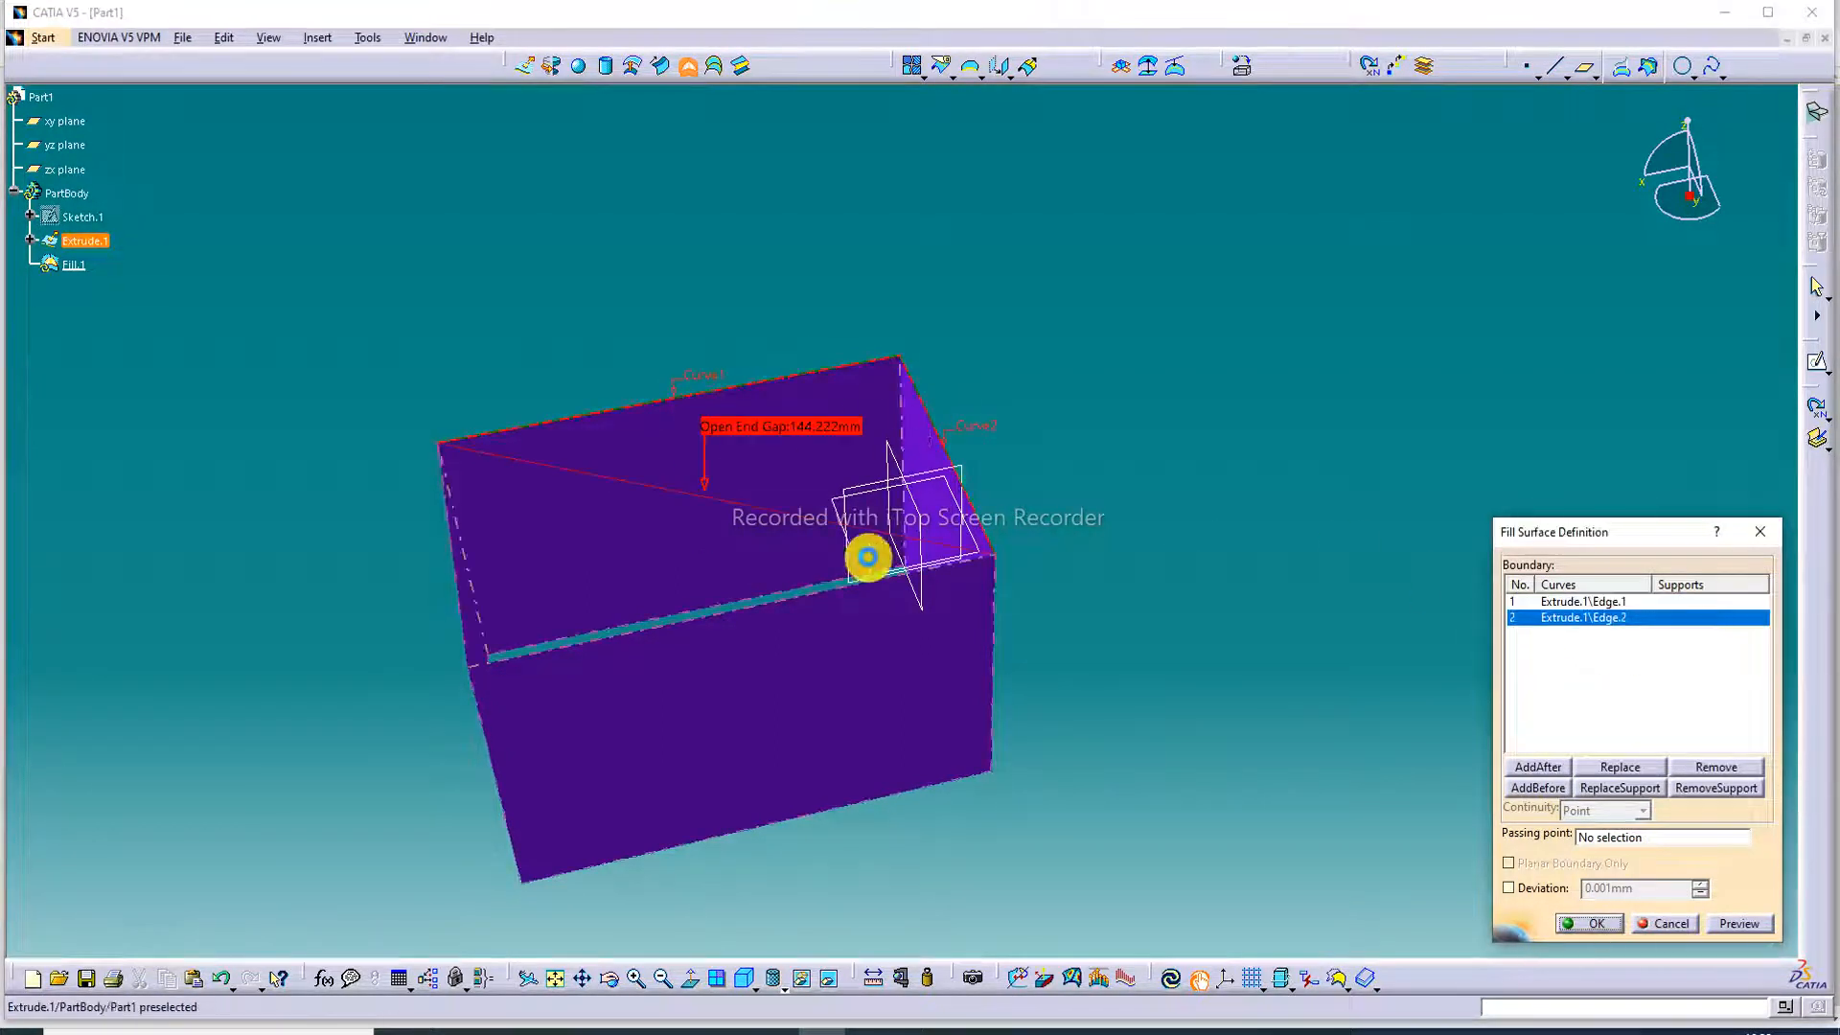
{"action": "left_click", "coordinate": [830, 599]}
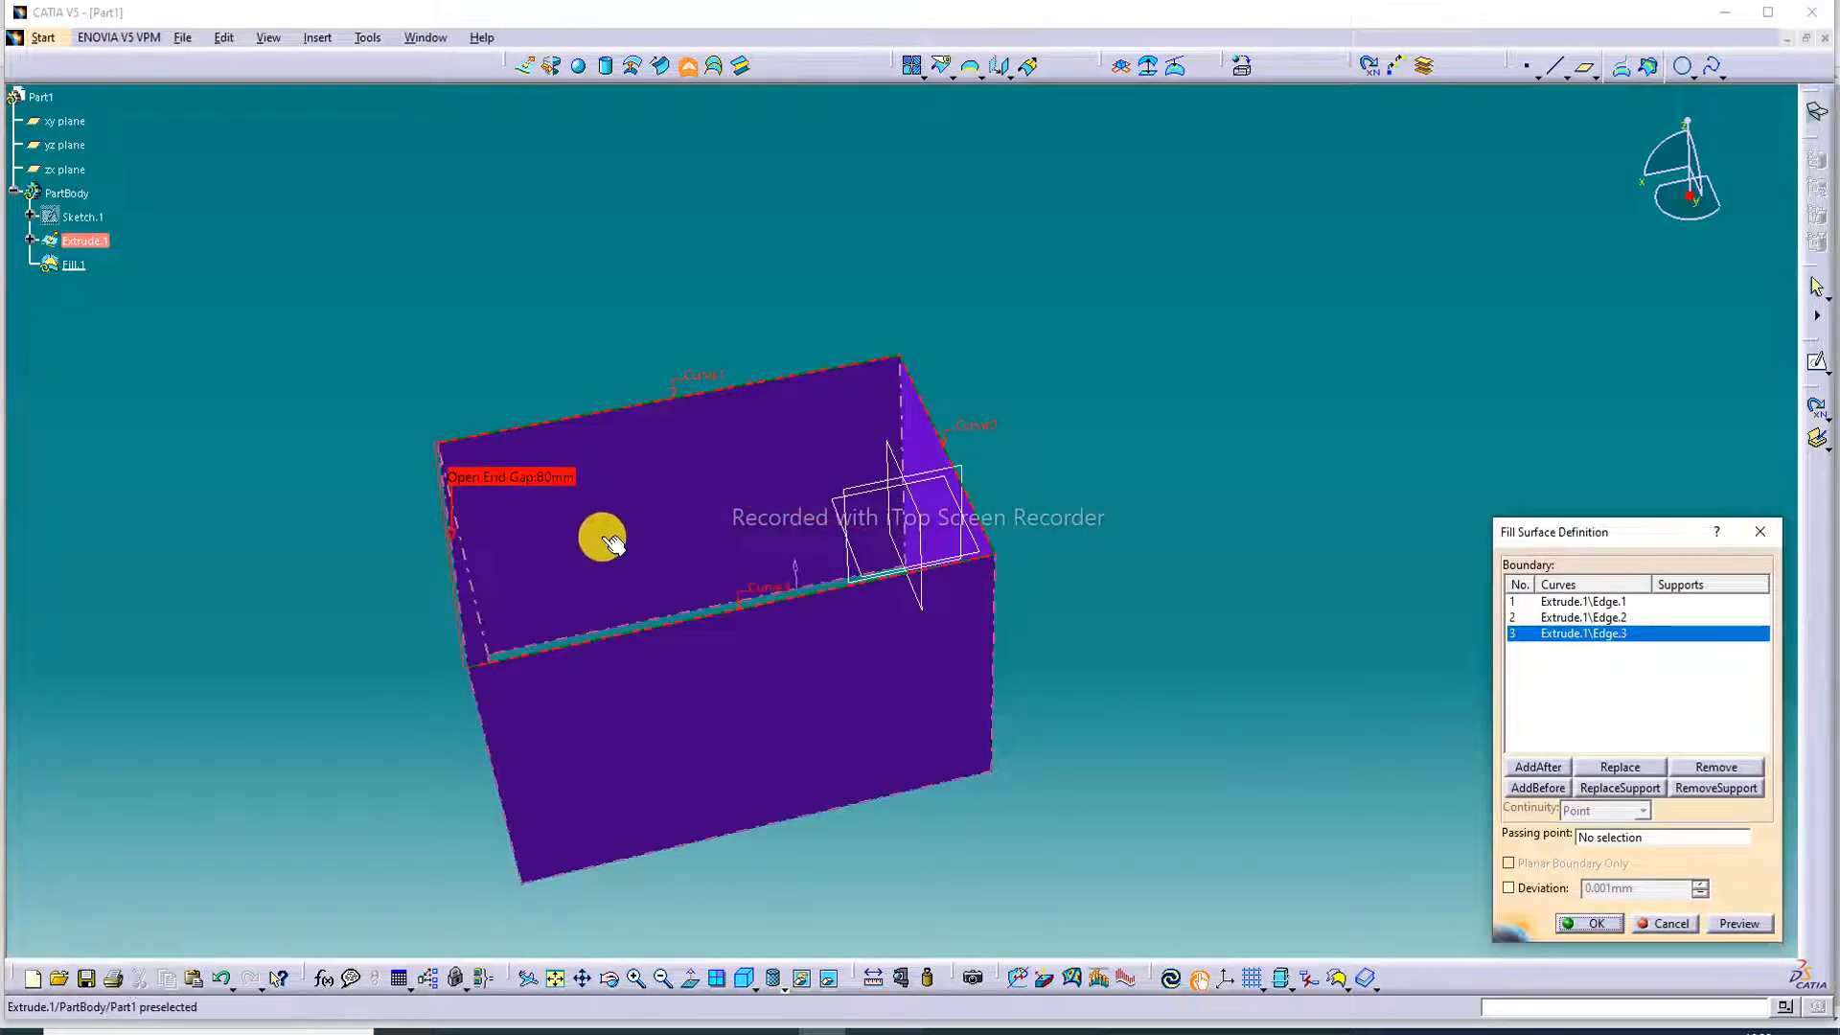
{"action": "middle_click_drag", "start_coordinate": [602, 537], "coordinate": [415, 584]}
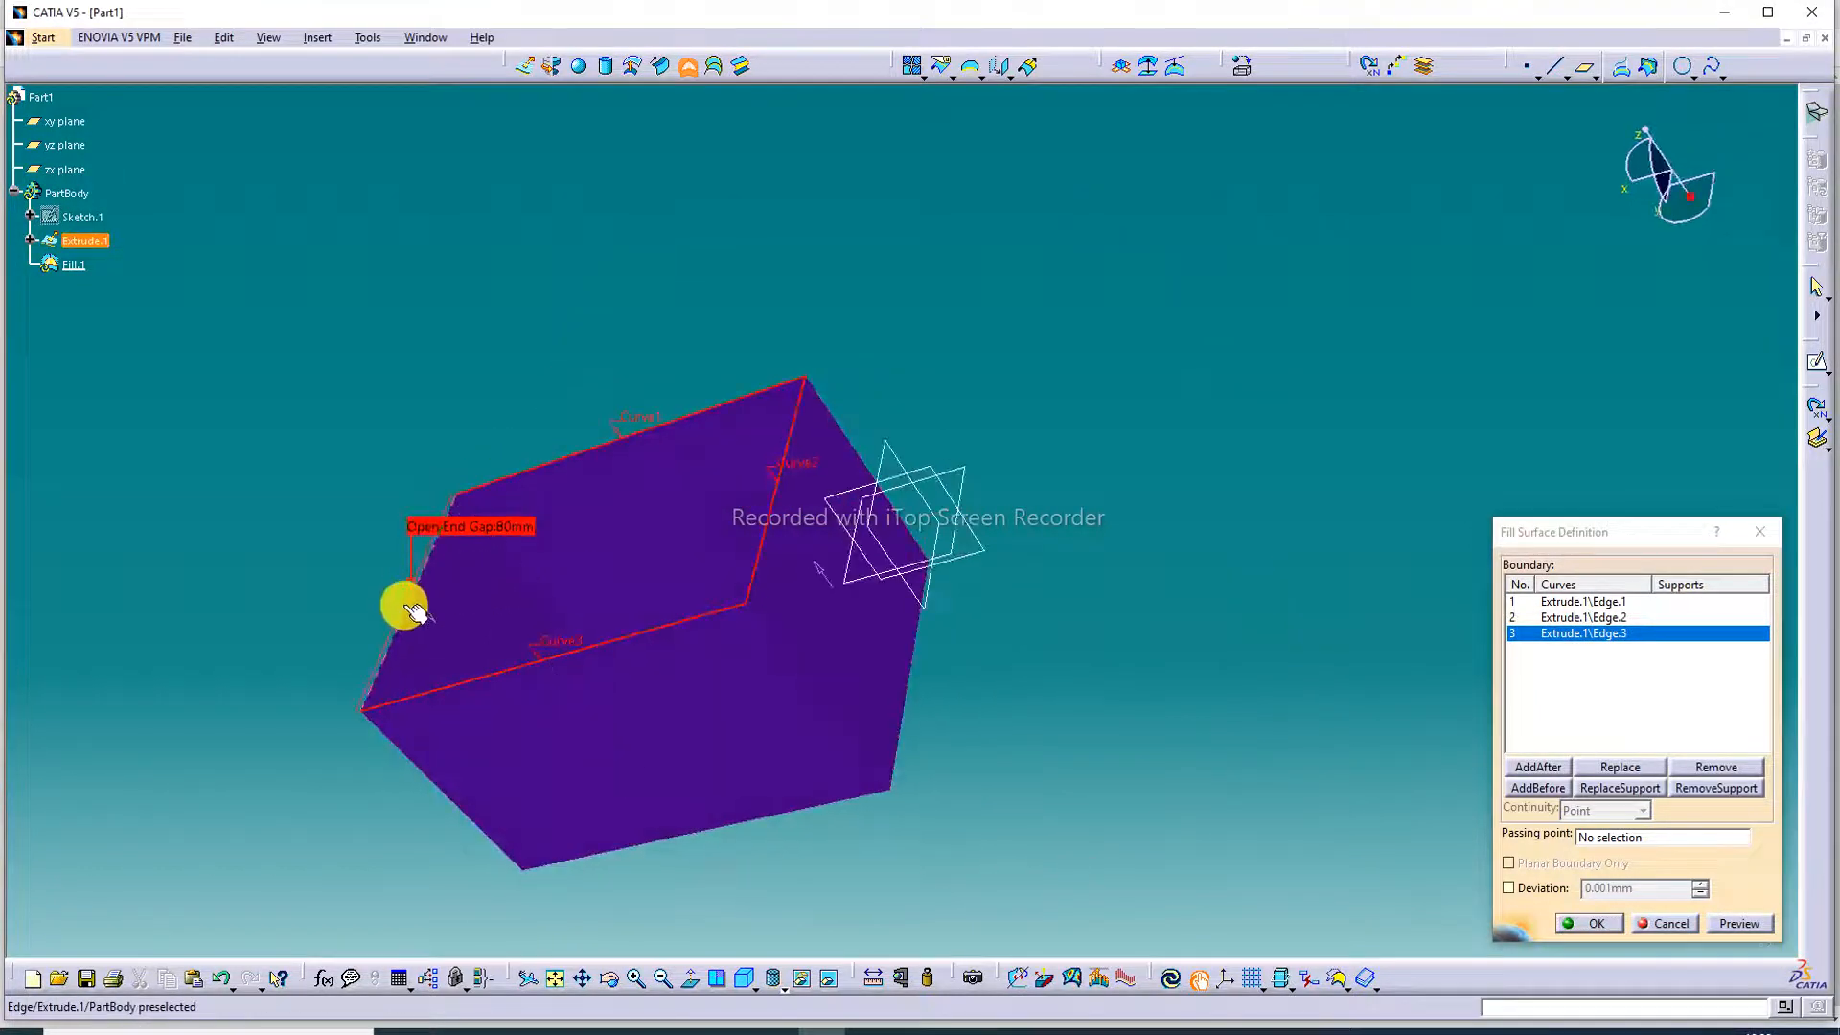
{"action": "left_click", "coordinate": [404, 605]}
{"action": "left_click", "coordinate": [1536, 796]}
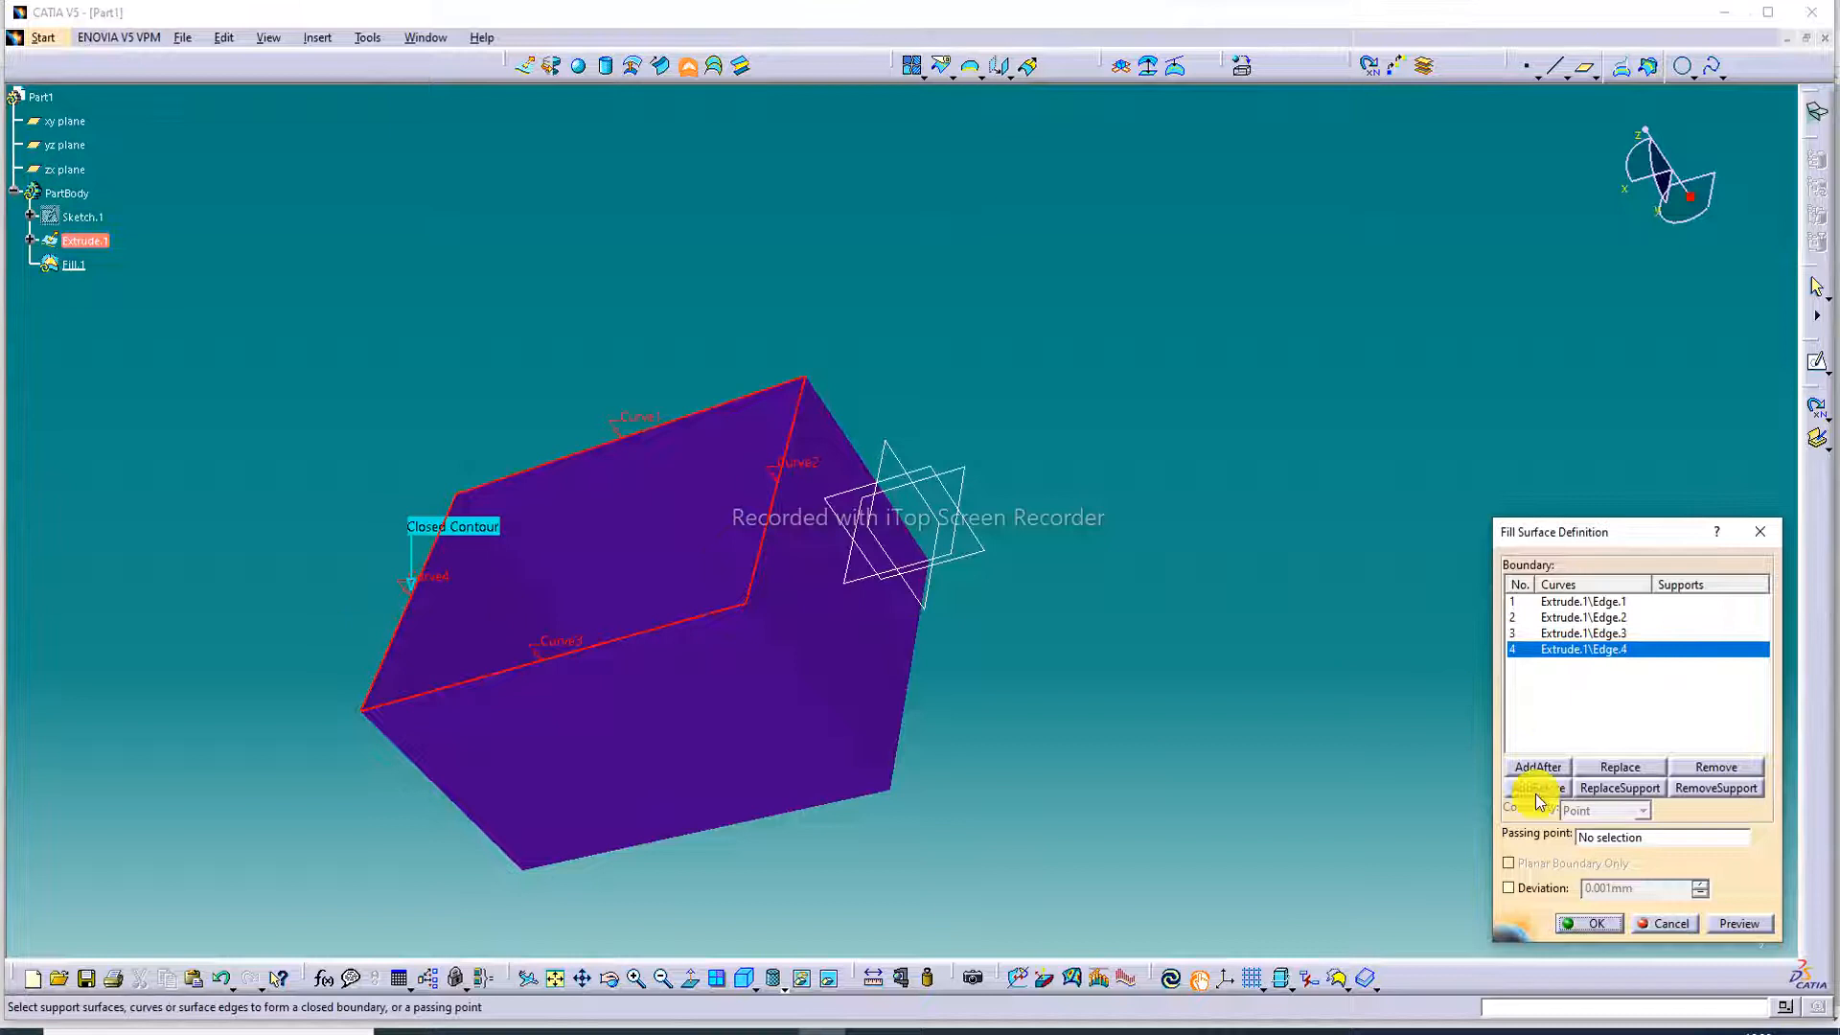
{"action": "left_click", "coordinate": [1746, 924]}
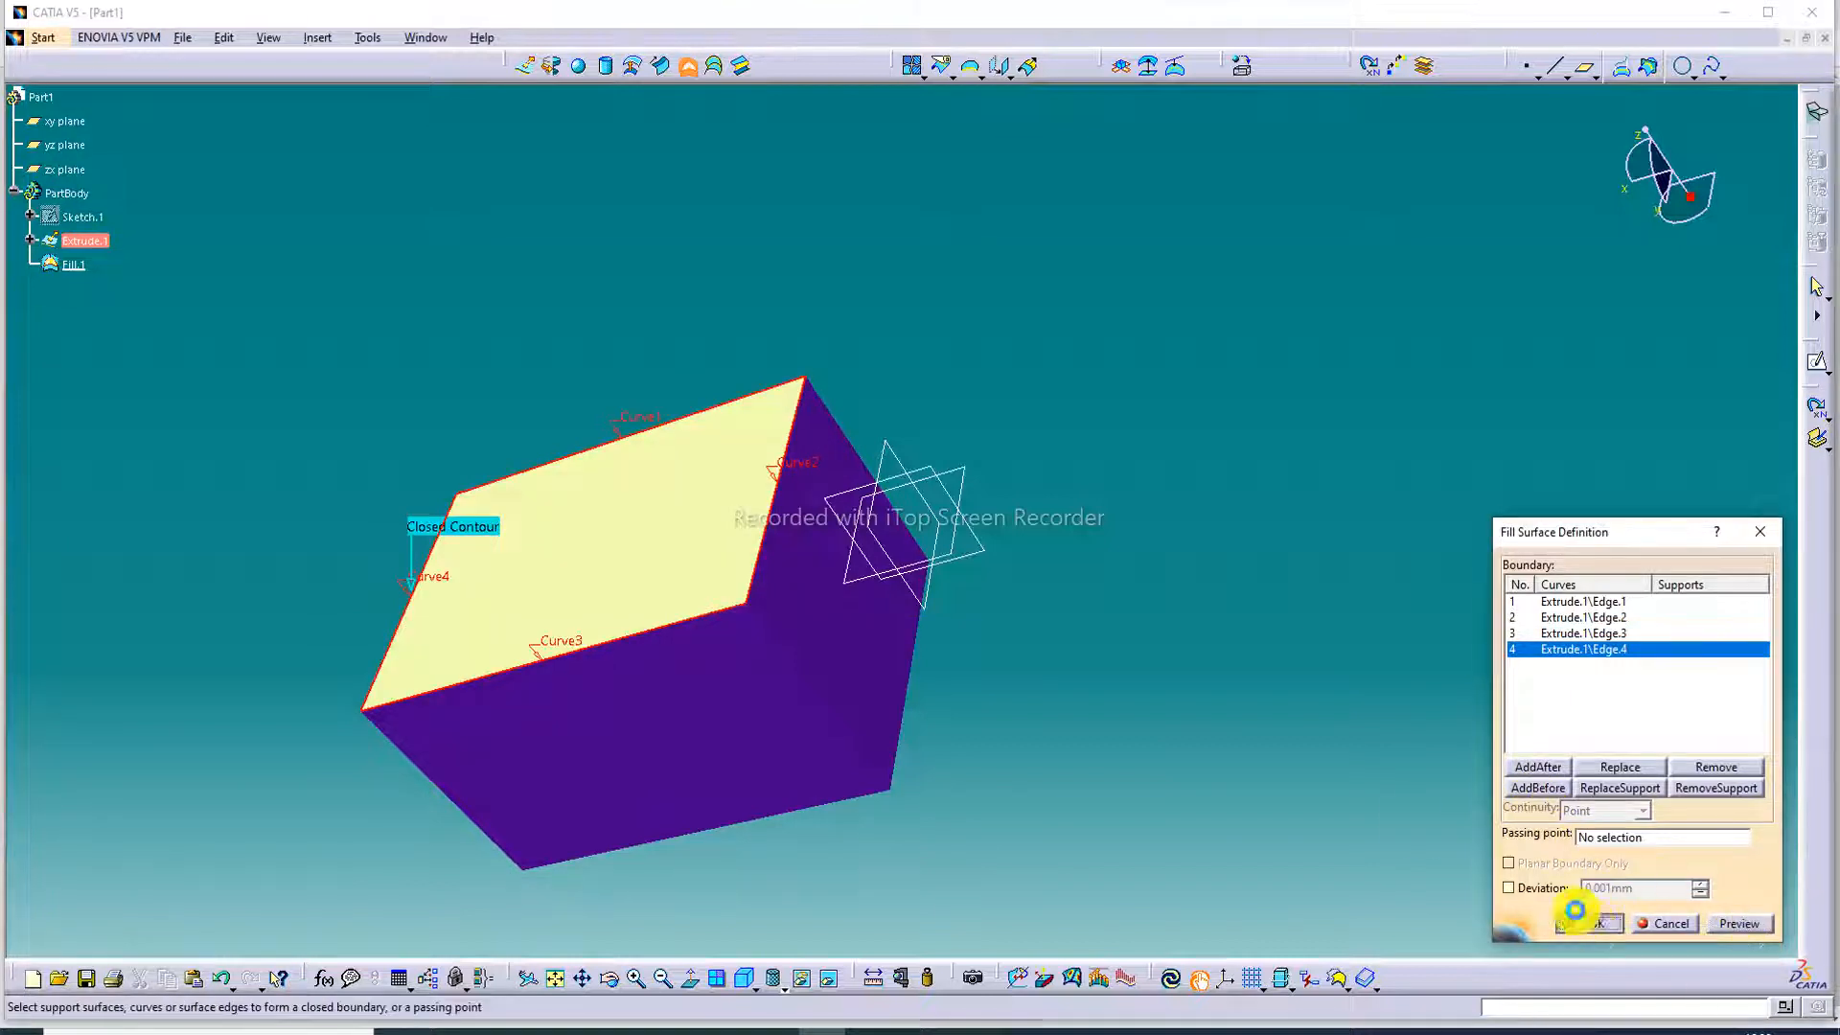
{"action": "left_click", "coordinate": [1574, 911]}
- Close the box's open bottom with a second Fill surface bounded by the four lower edges of Extrude.1
{"action": "middle_click_drag", "start_coordinate": [891, 386], "coordinate": [995, 267]}
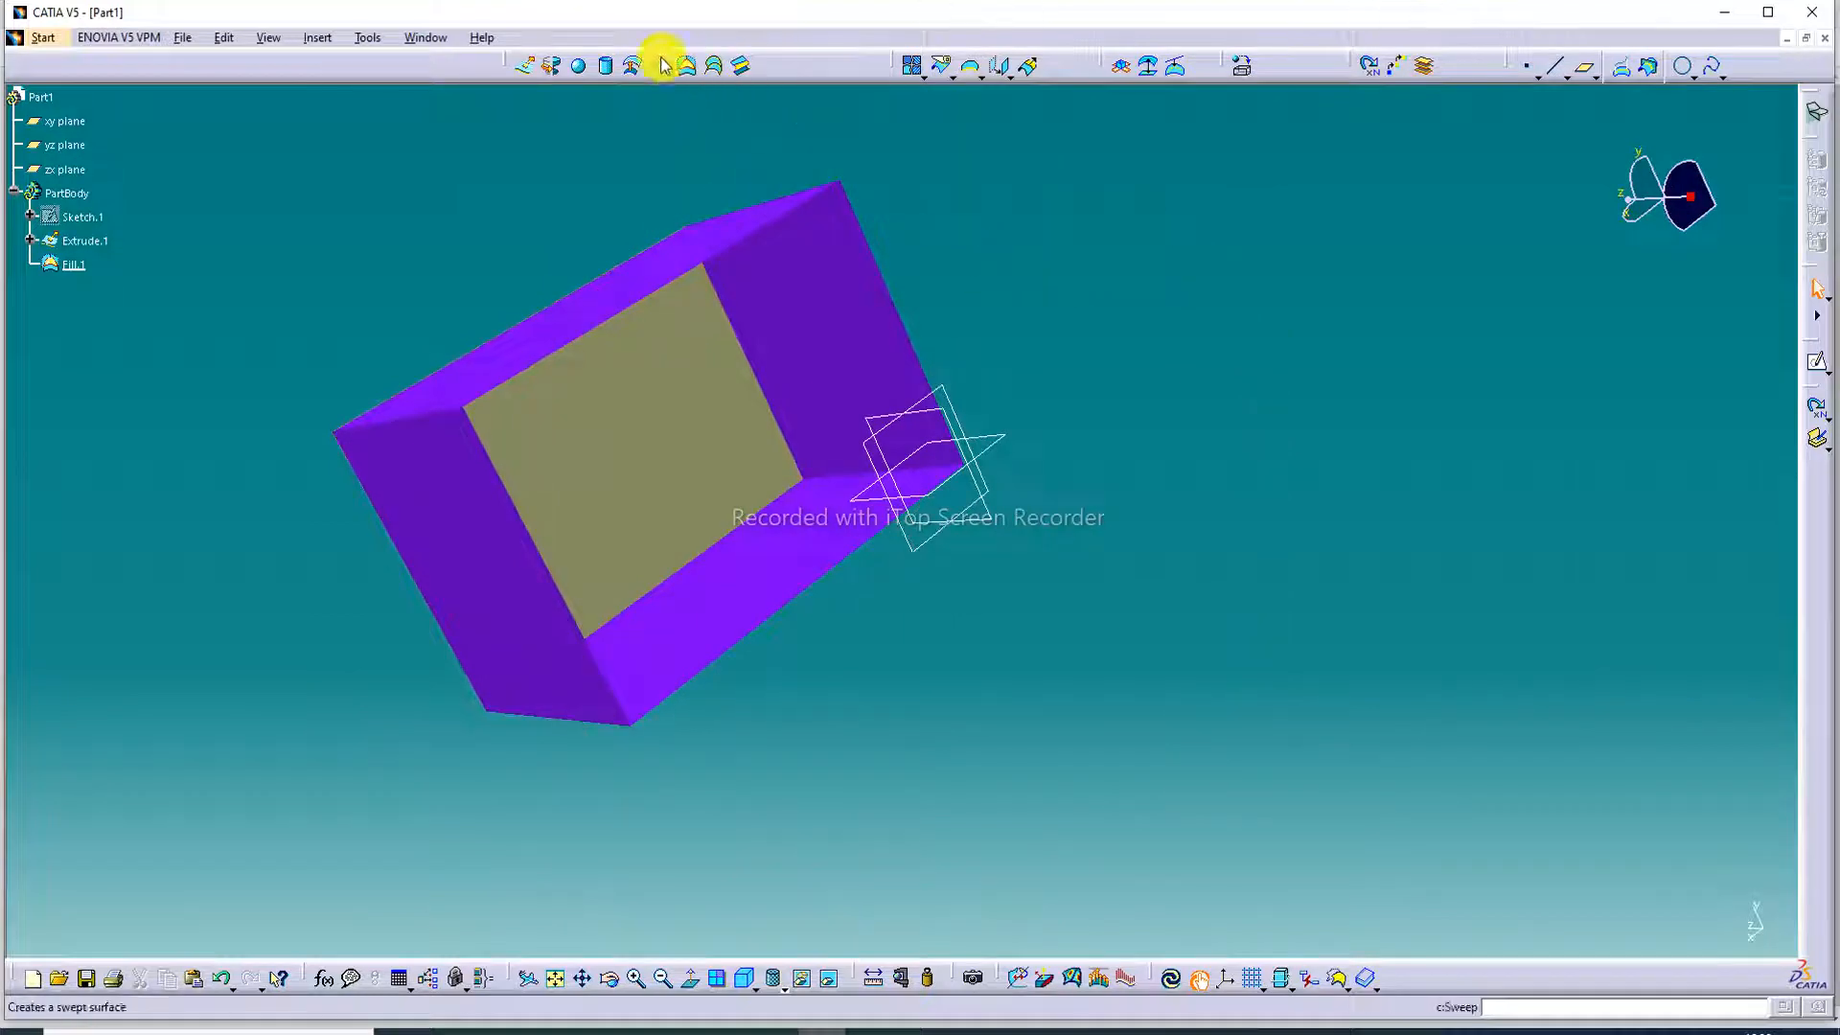
{"action": "left_click", "coordinate": [686, 65]}
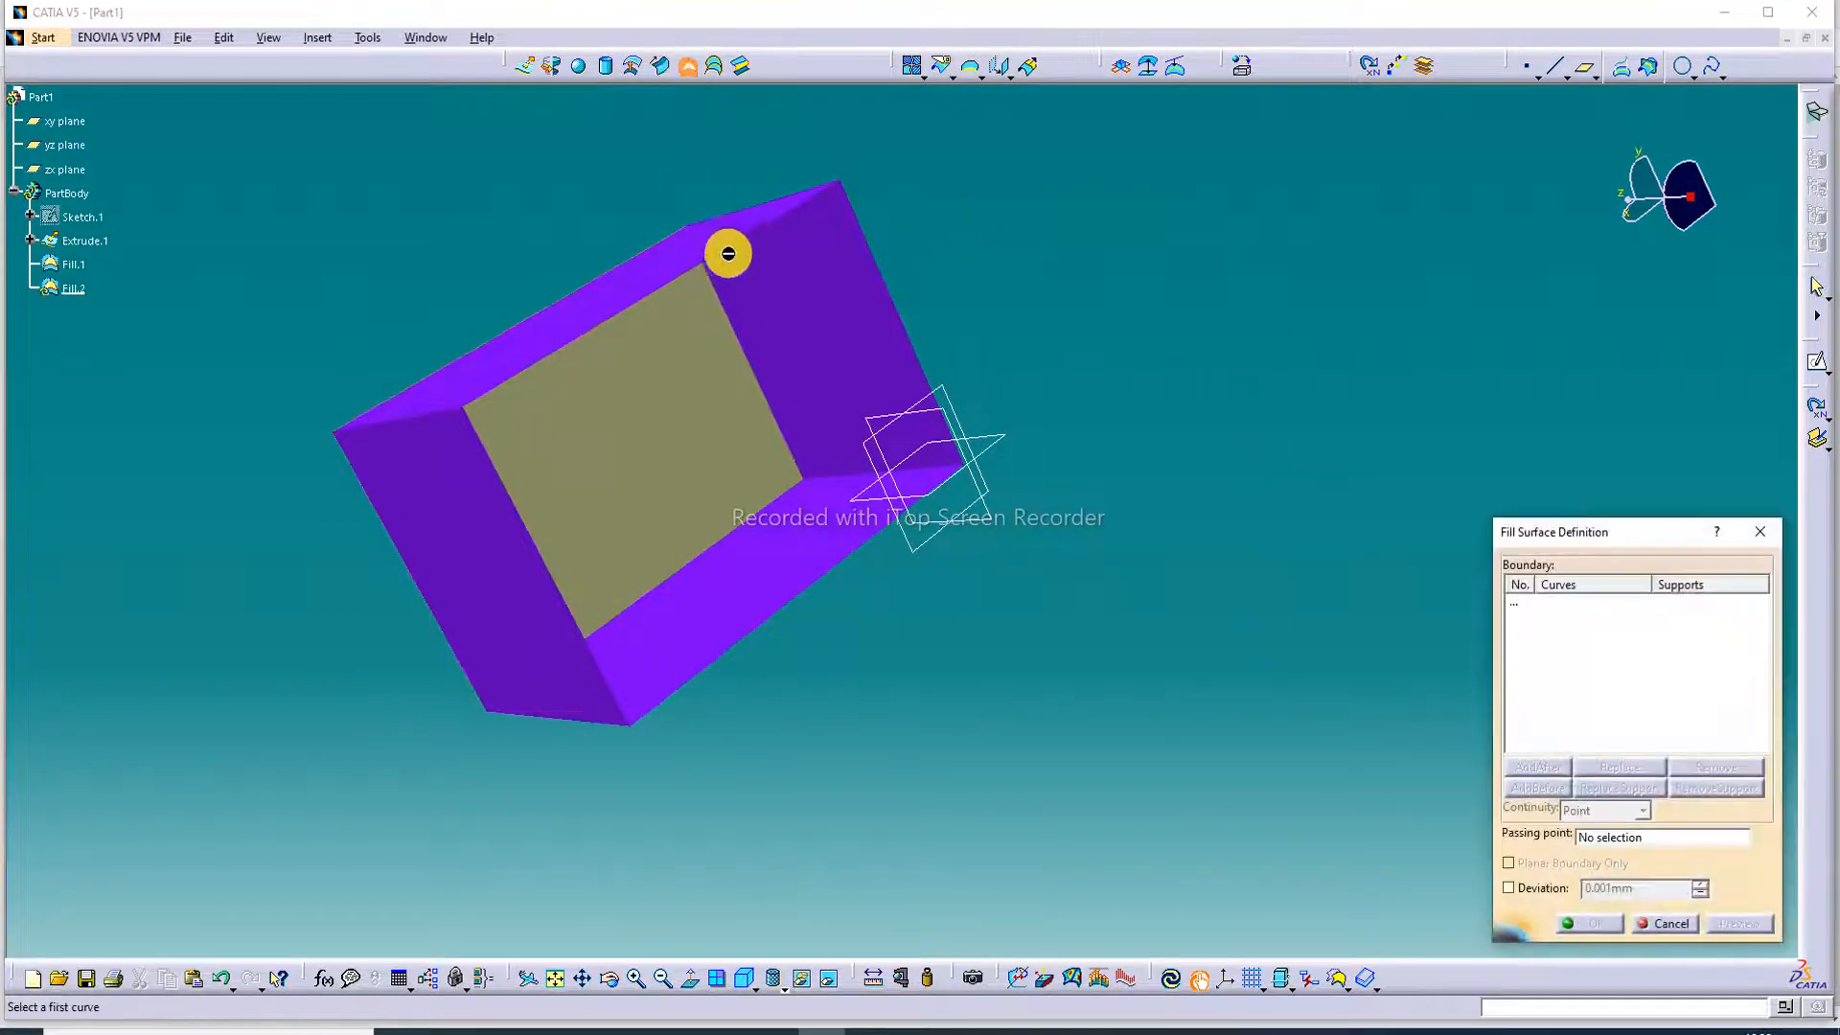
{"action": "left_click", "coordinate": [731, 249]}
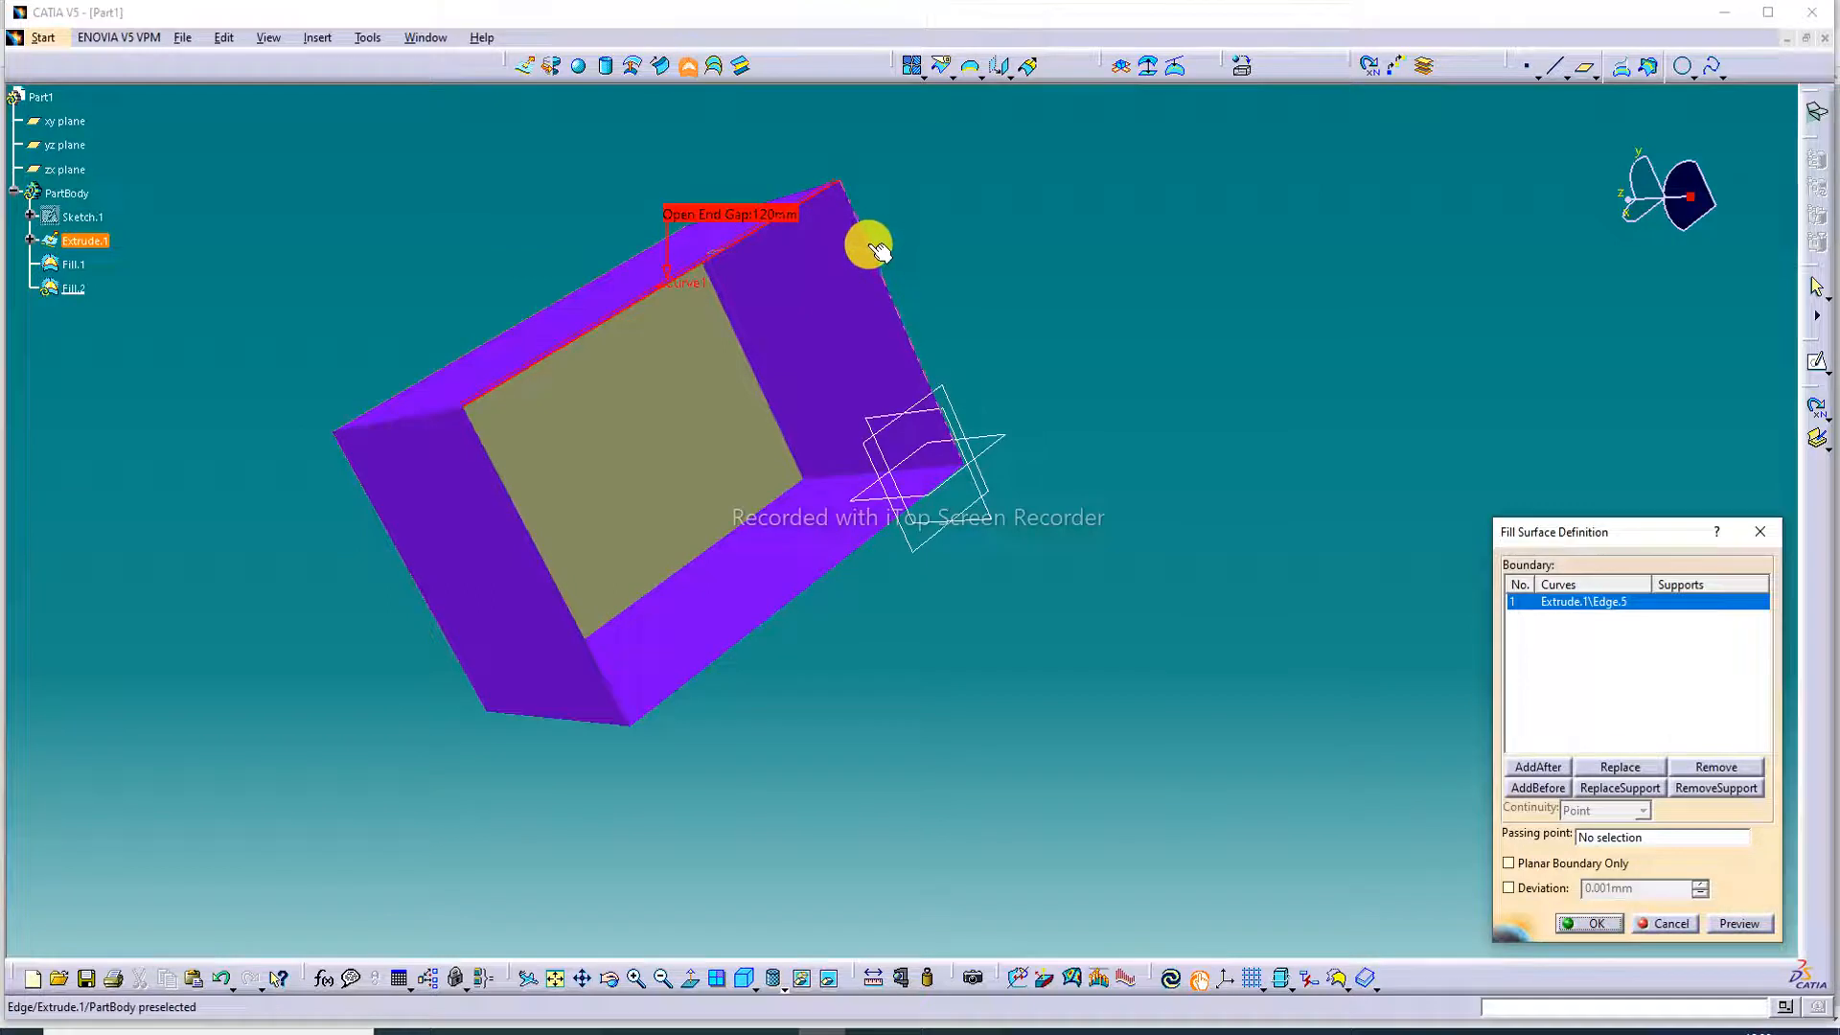
{"action": "left_click", "coordinate": [878, 251]}
{"action": "left_click", "coordinate": [867, 549]}
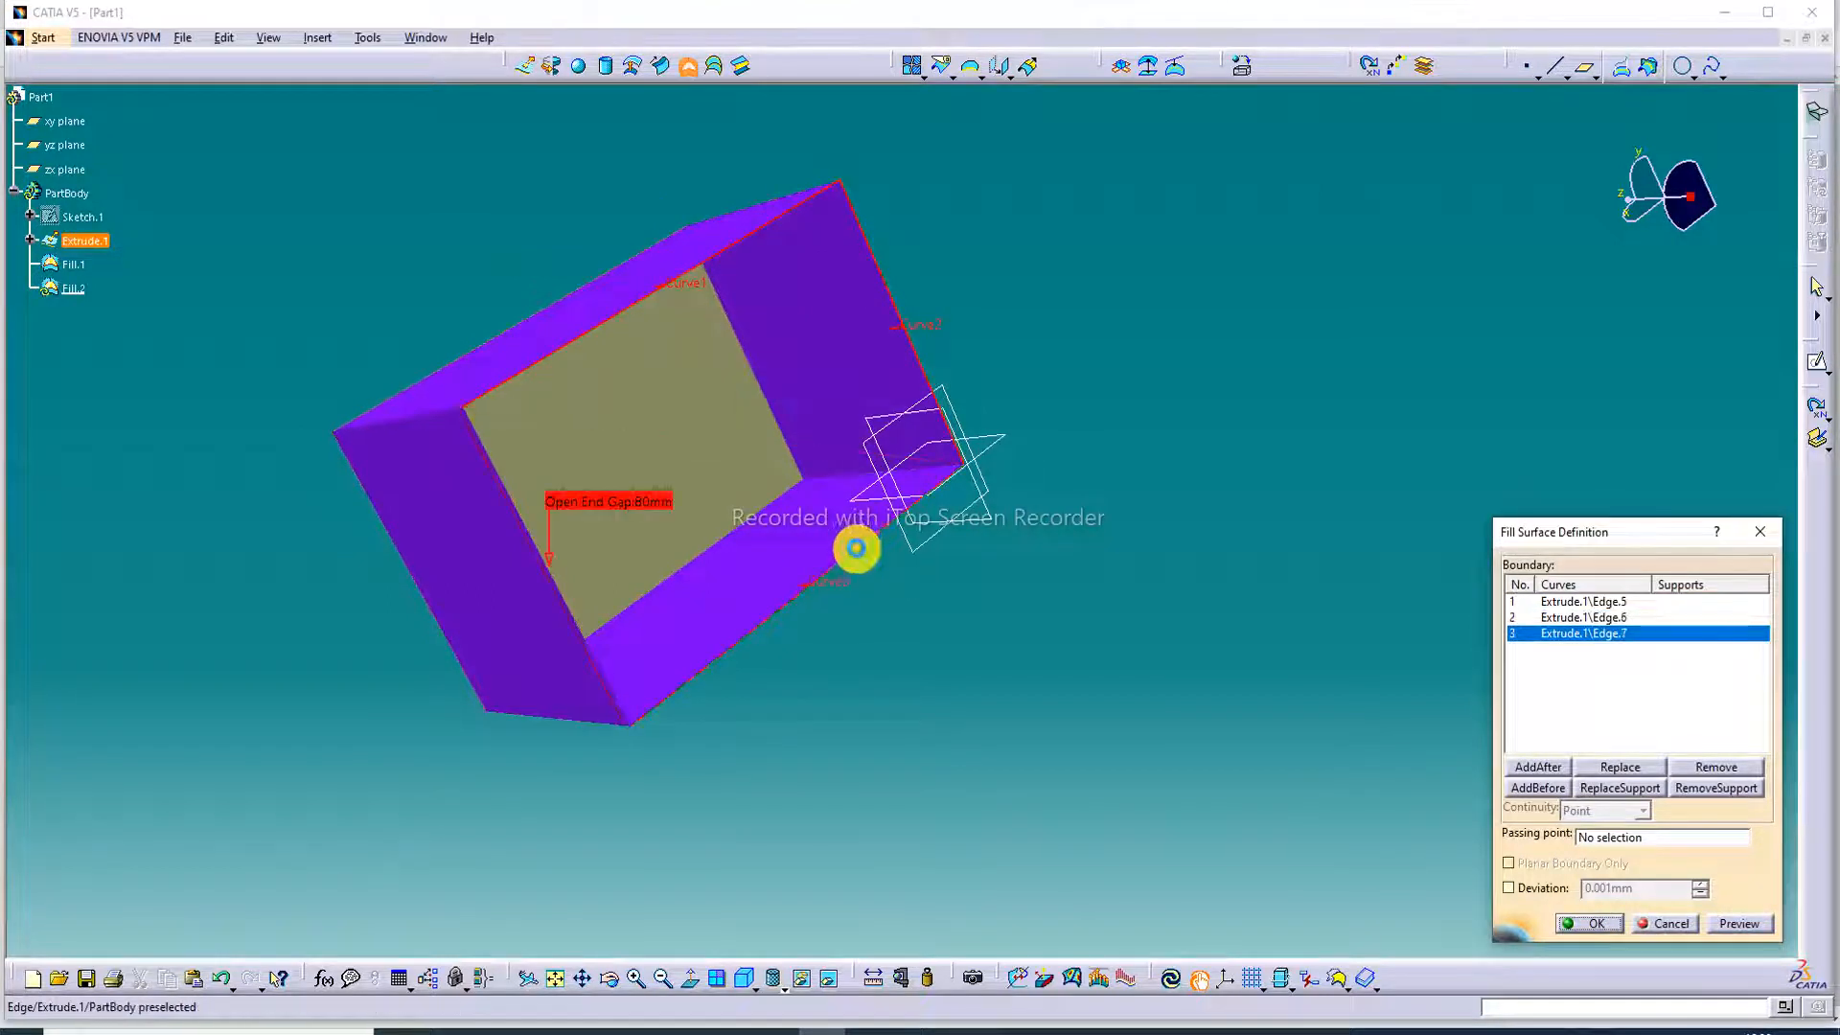
{"action": "left_click", "coordinate": [564, 588]}
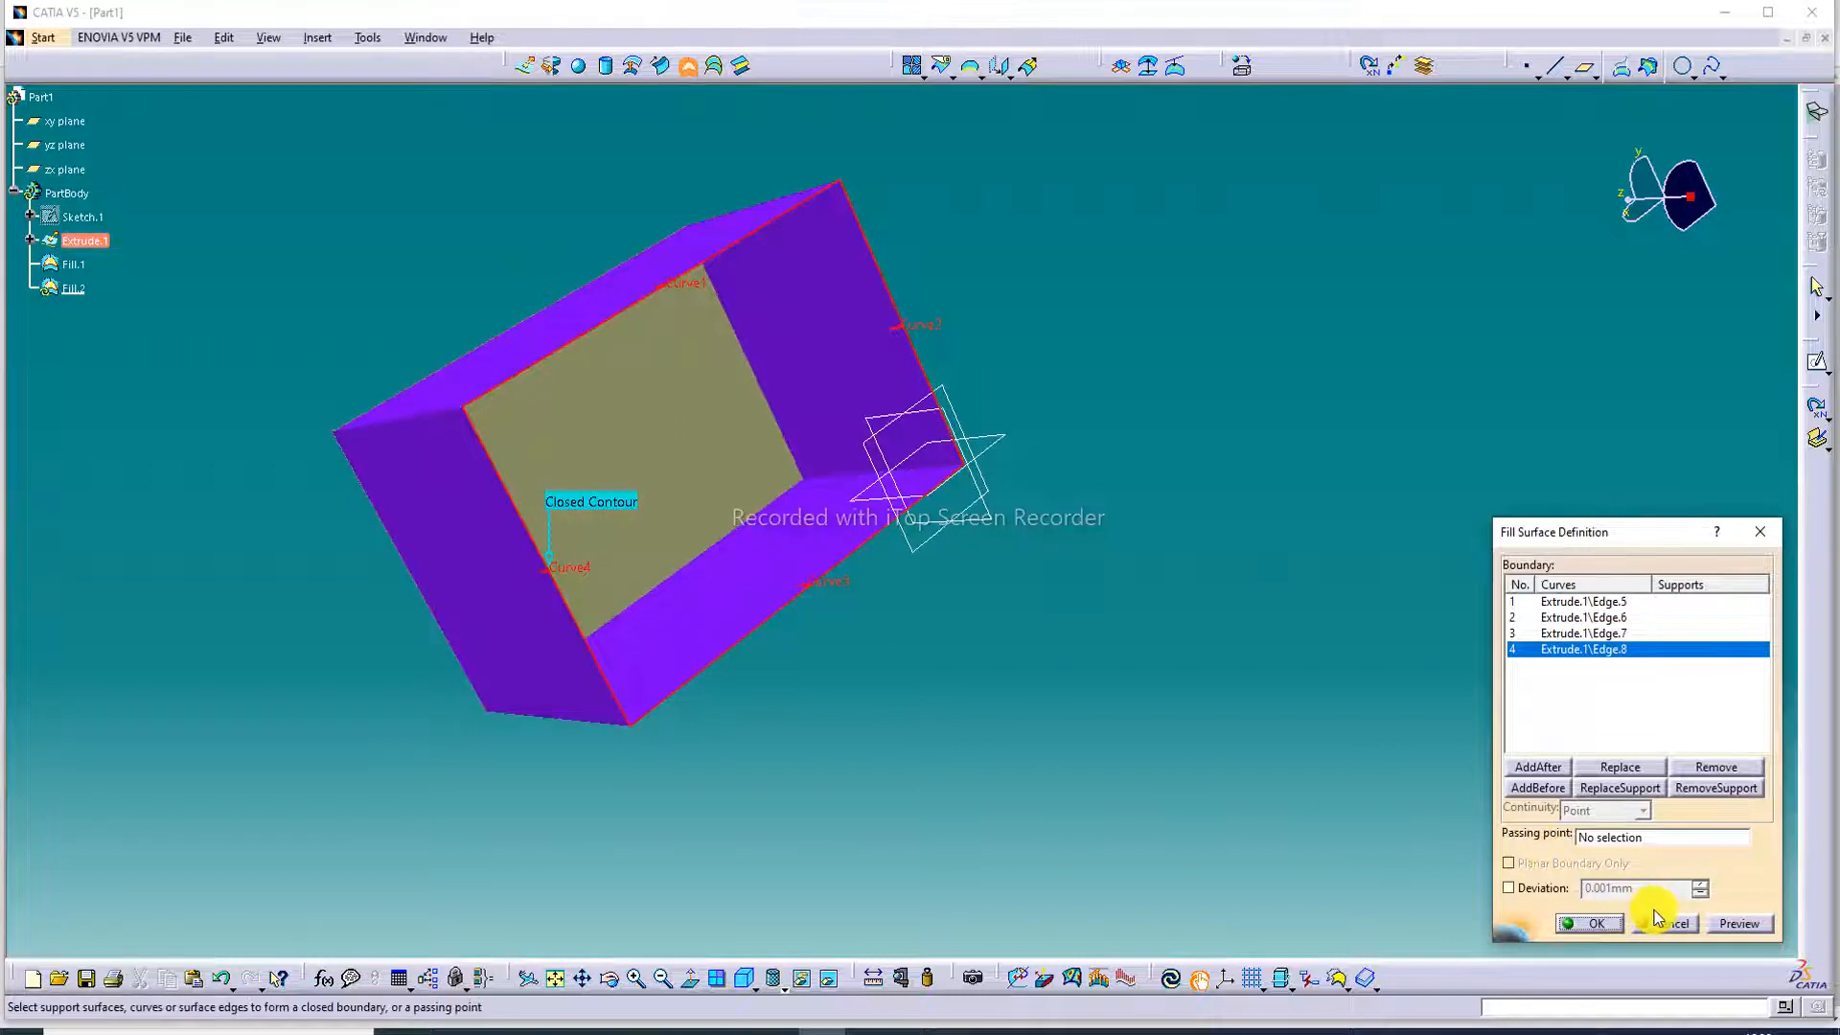
{"action": "left_click", "coordinate": [1746, 923]}
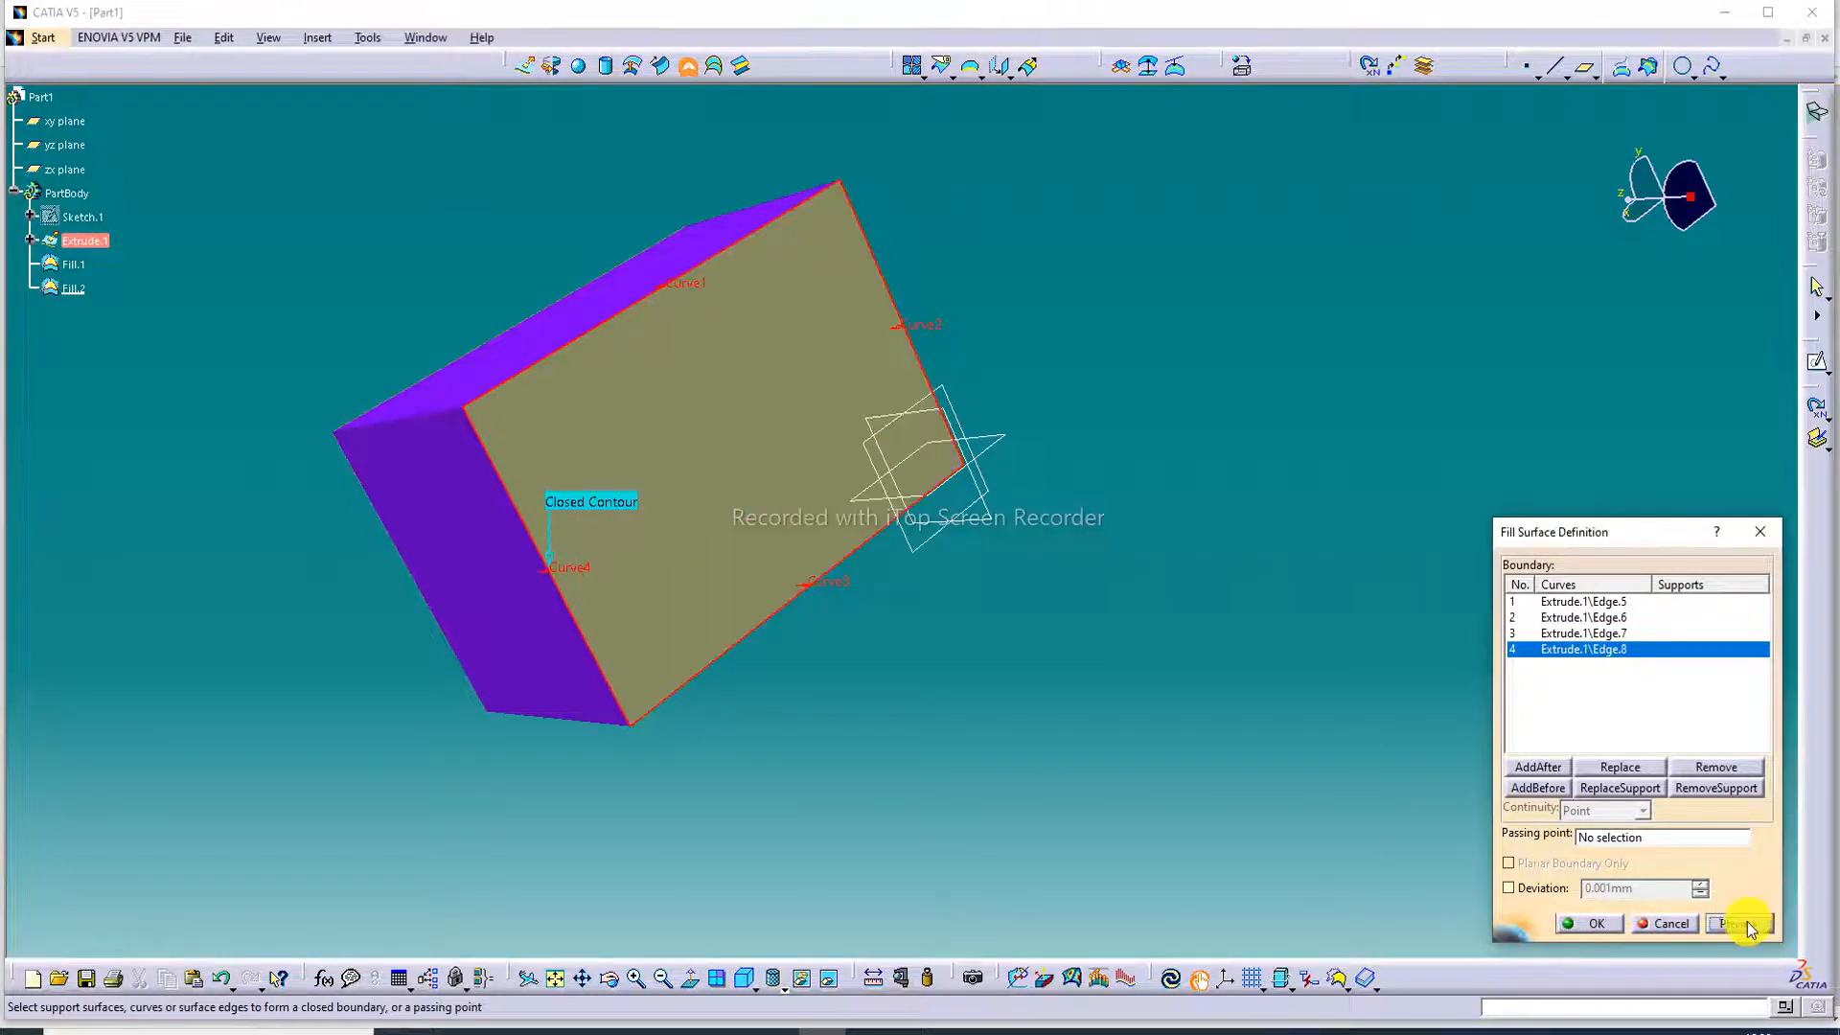
{"action": "left_click", "coordinate": [1579, 918]}
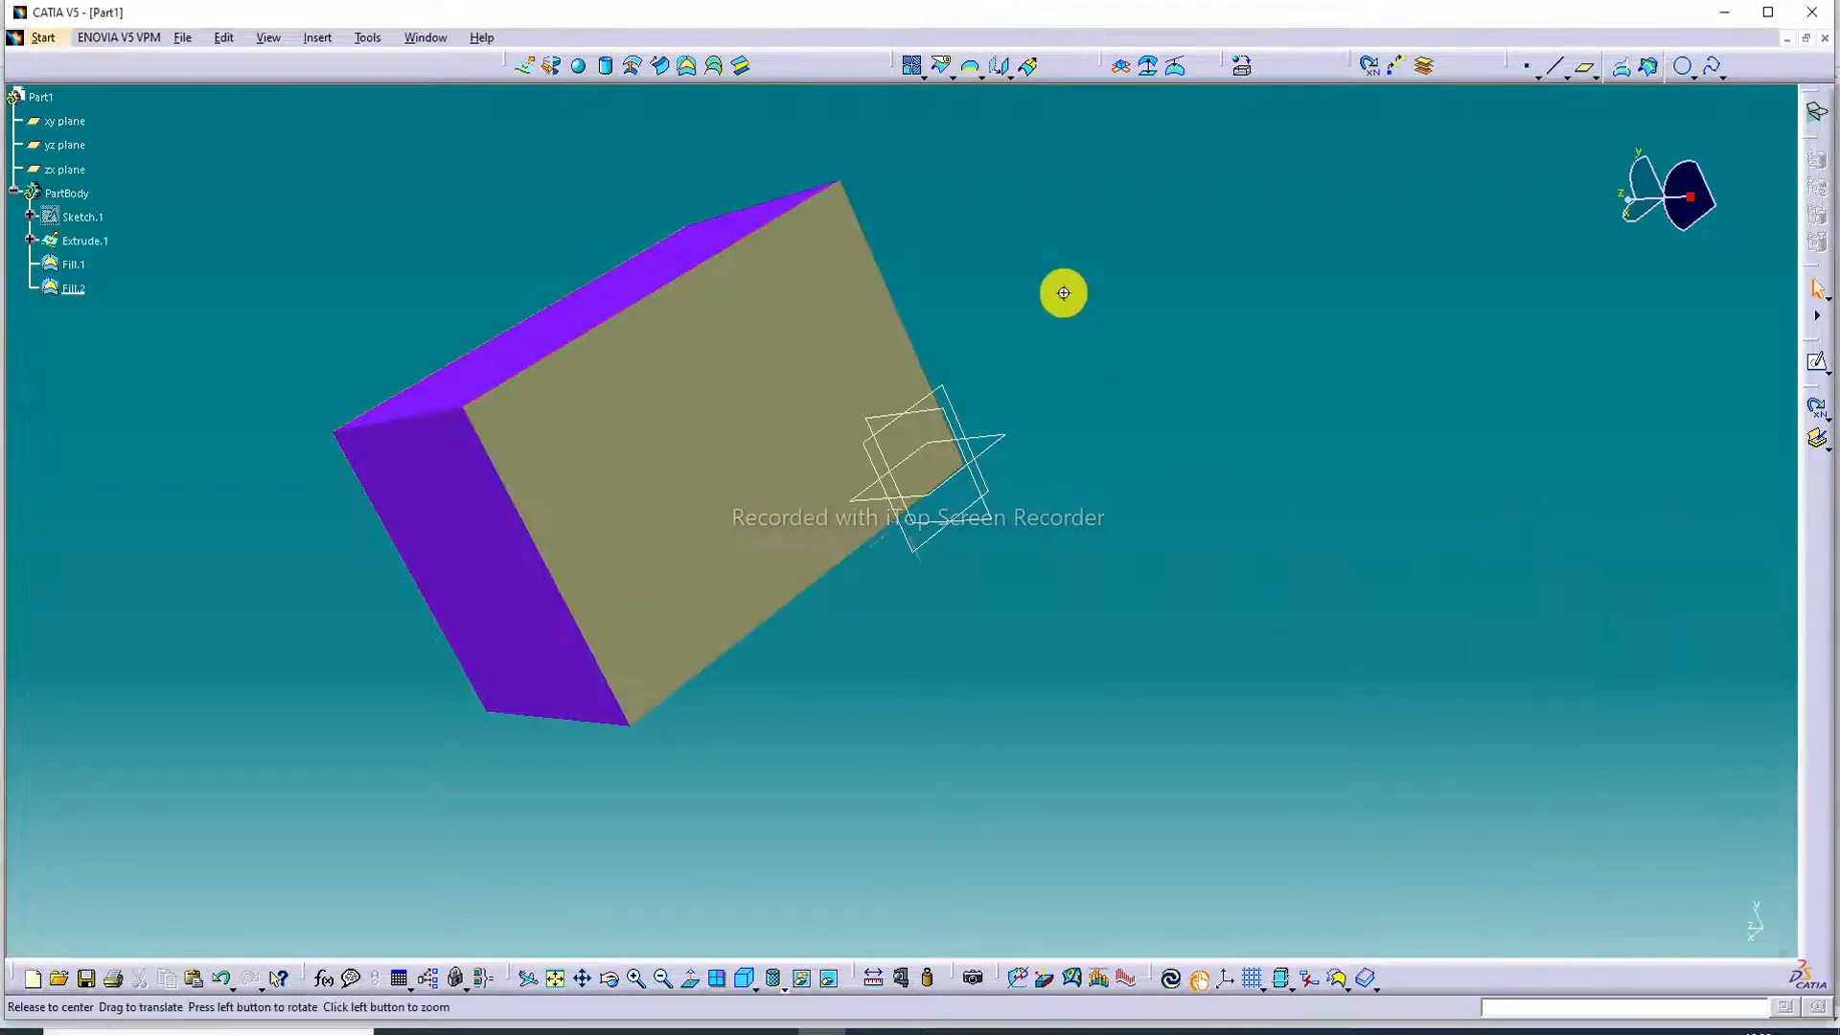
- Change the fill colour of the bottom face, Fill.2, to magenta in its graphic properties
{"action": "middle_click_drag", "start_coordinate": [1064, 292], "coordinate": [1170, 328]}
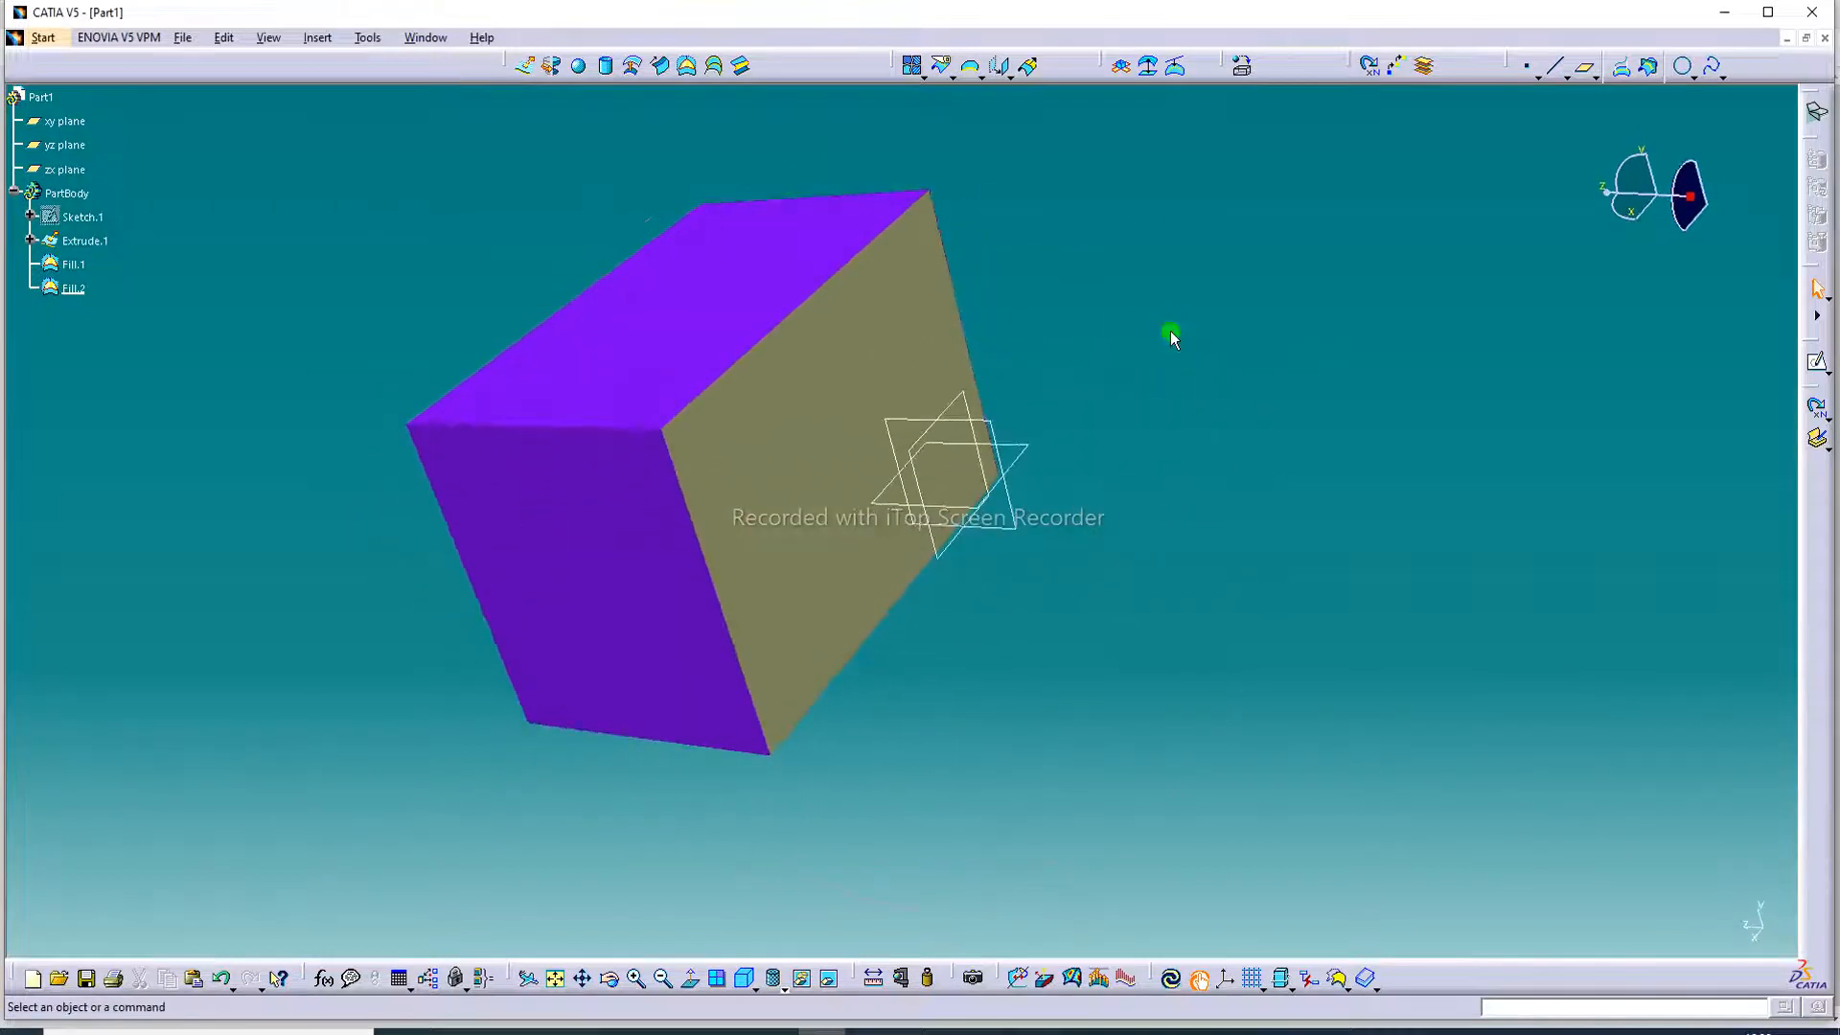
{"action": "right_click", "coordinate": [849, 419]}
{"action": "left_click", "coordinate": [911, 497]}
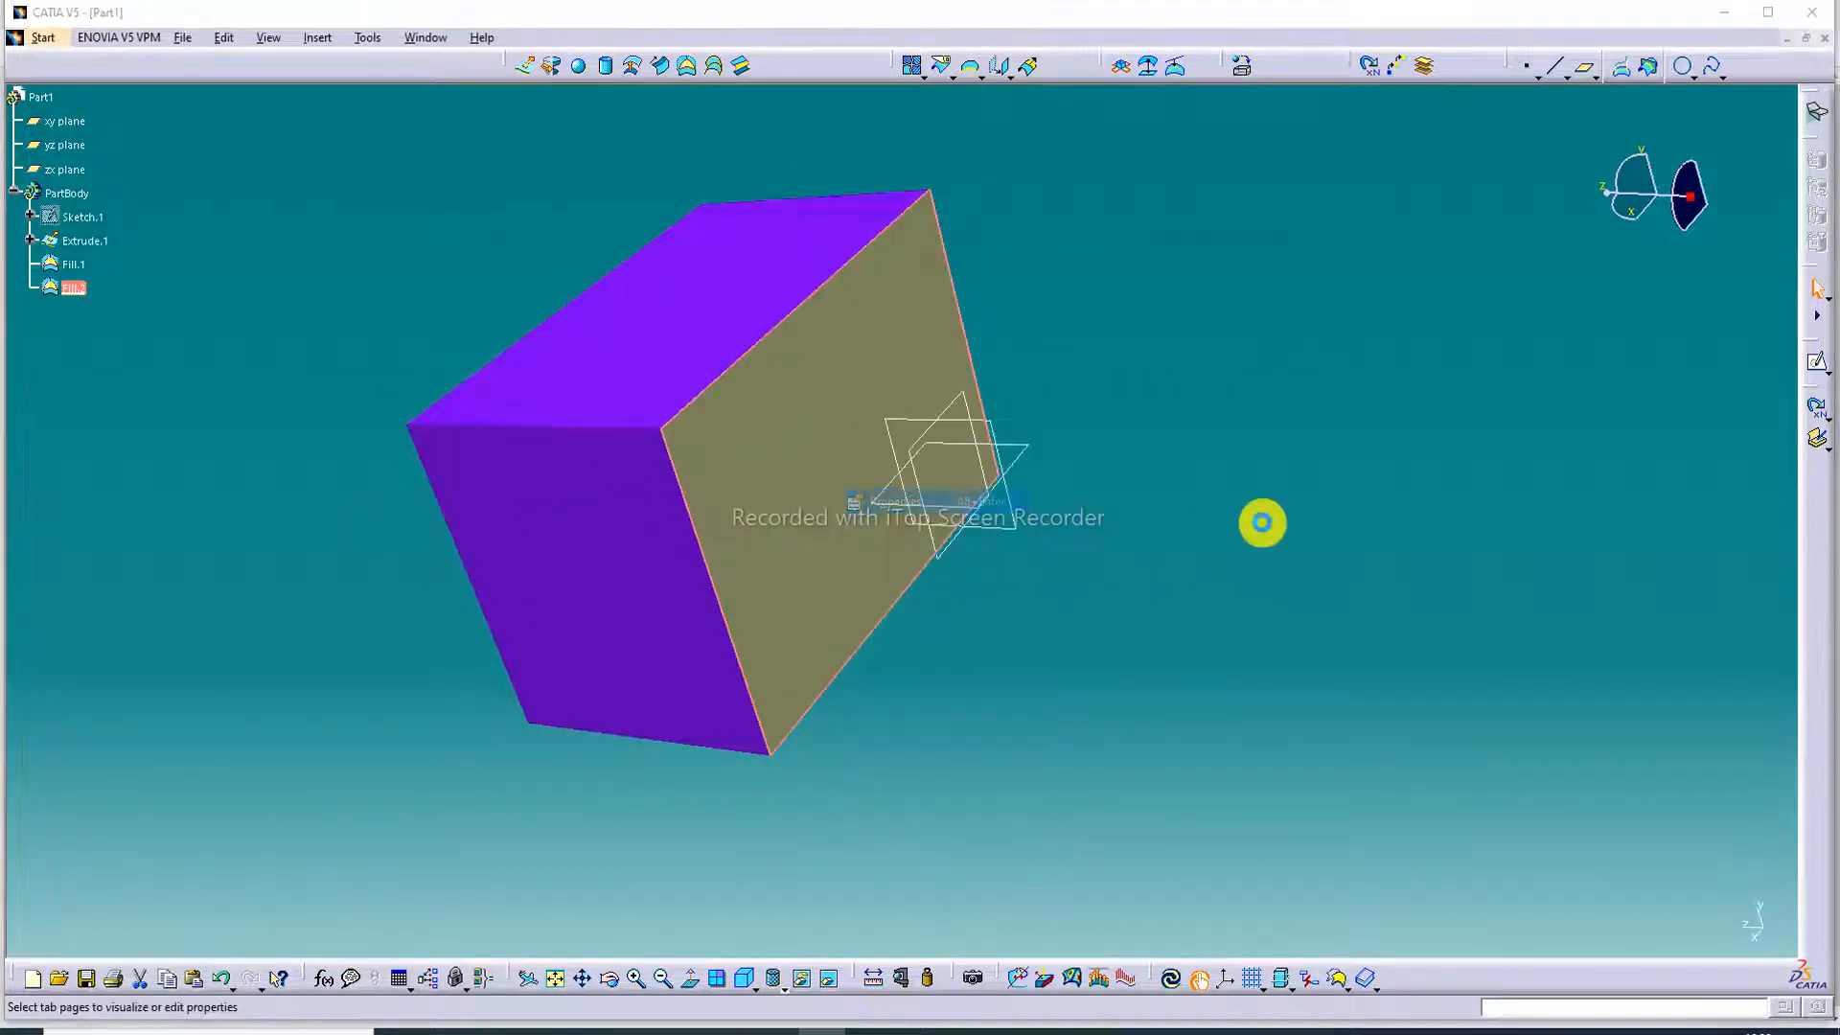
{"action": "left_click", "coordinate": [1271, 381]}
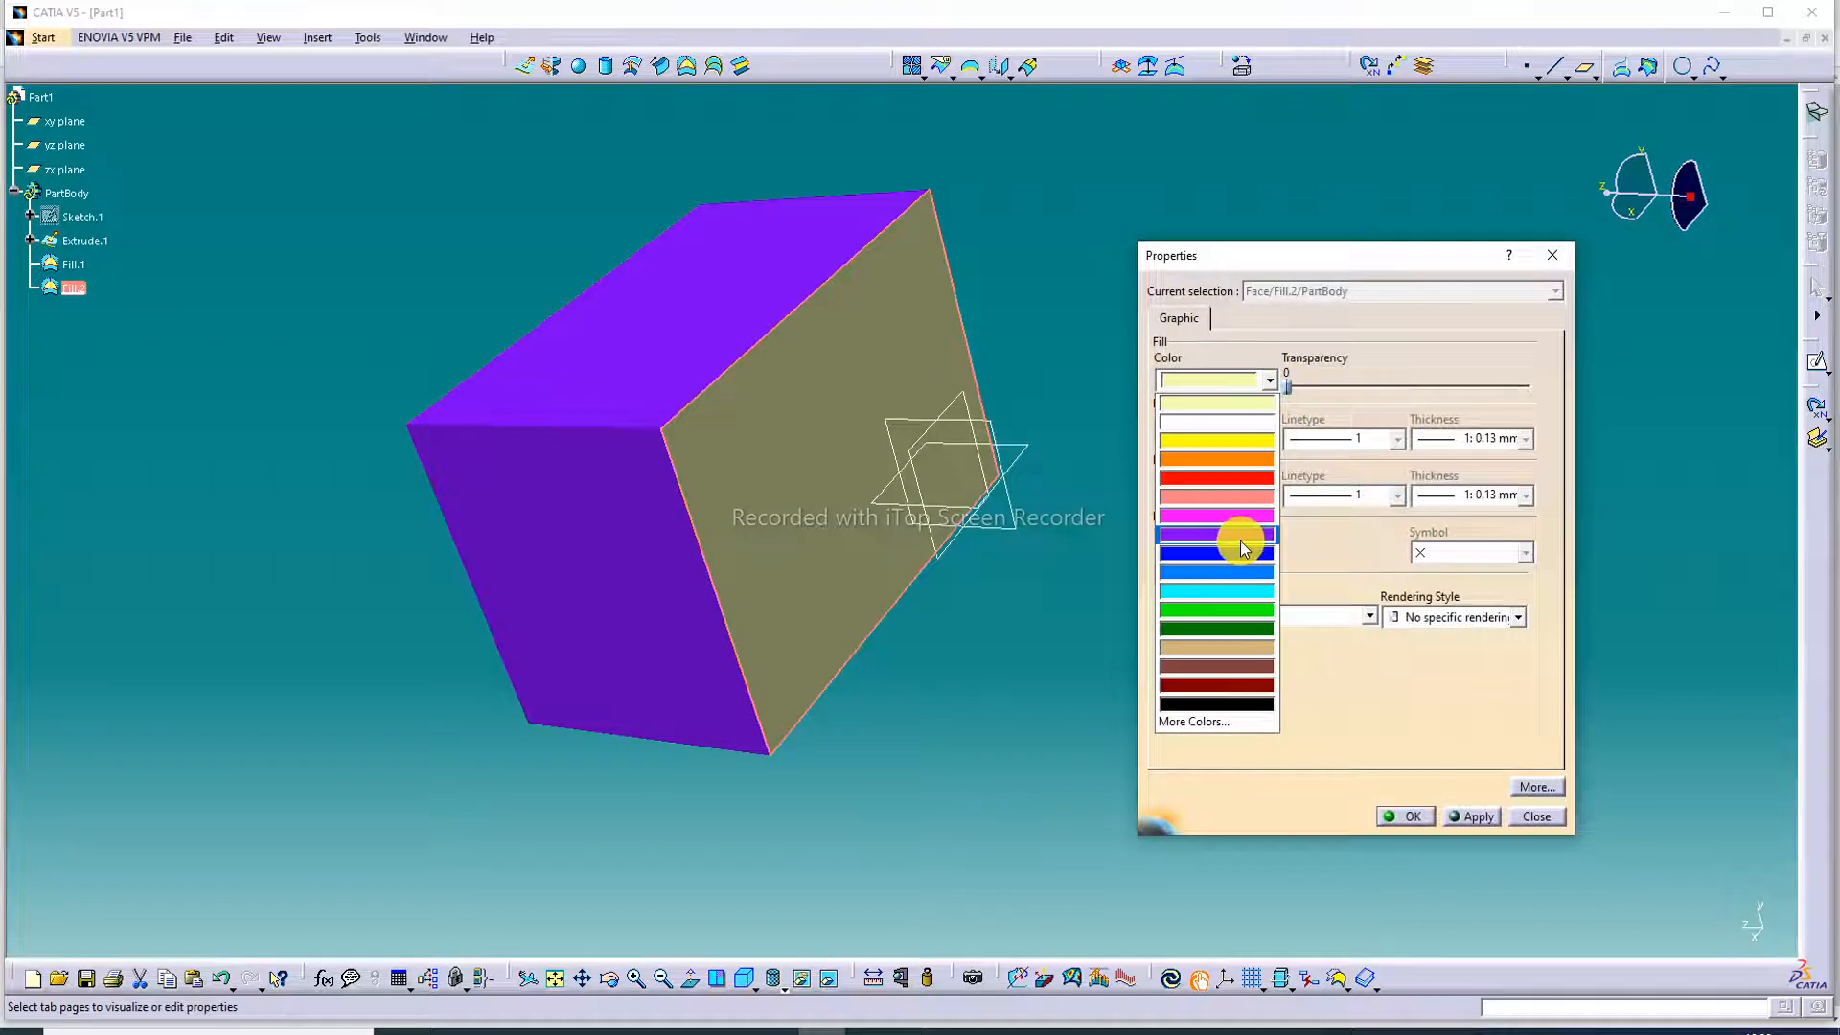
{"action": "left_click", "coordinate": [1243, 519]}
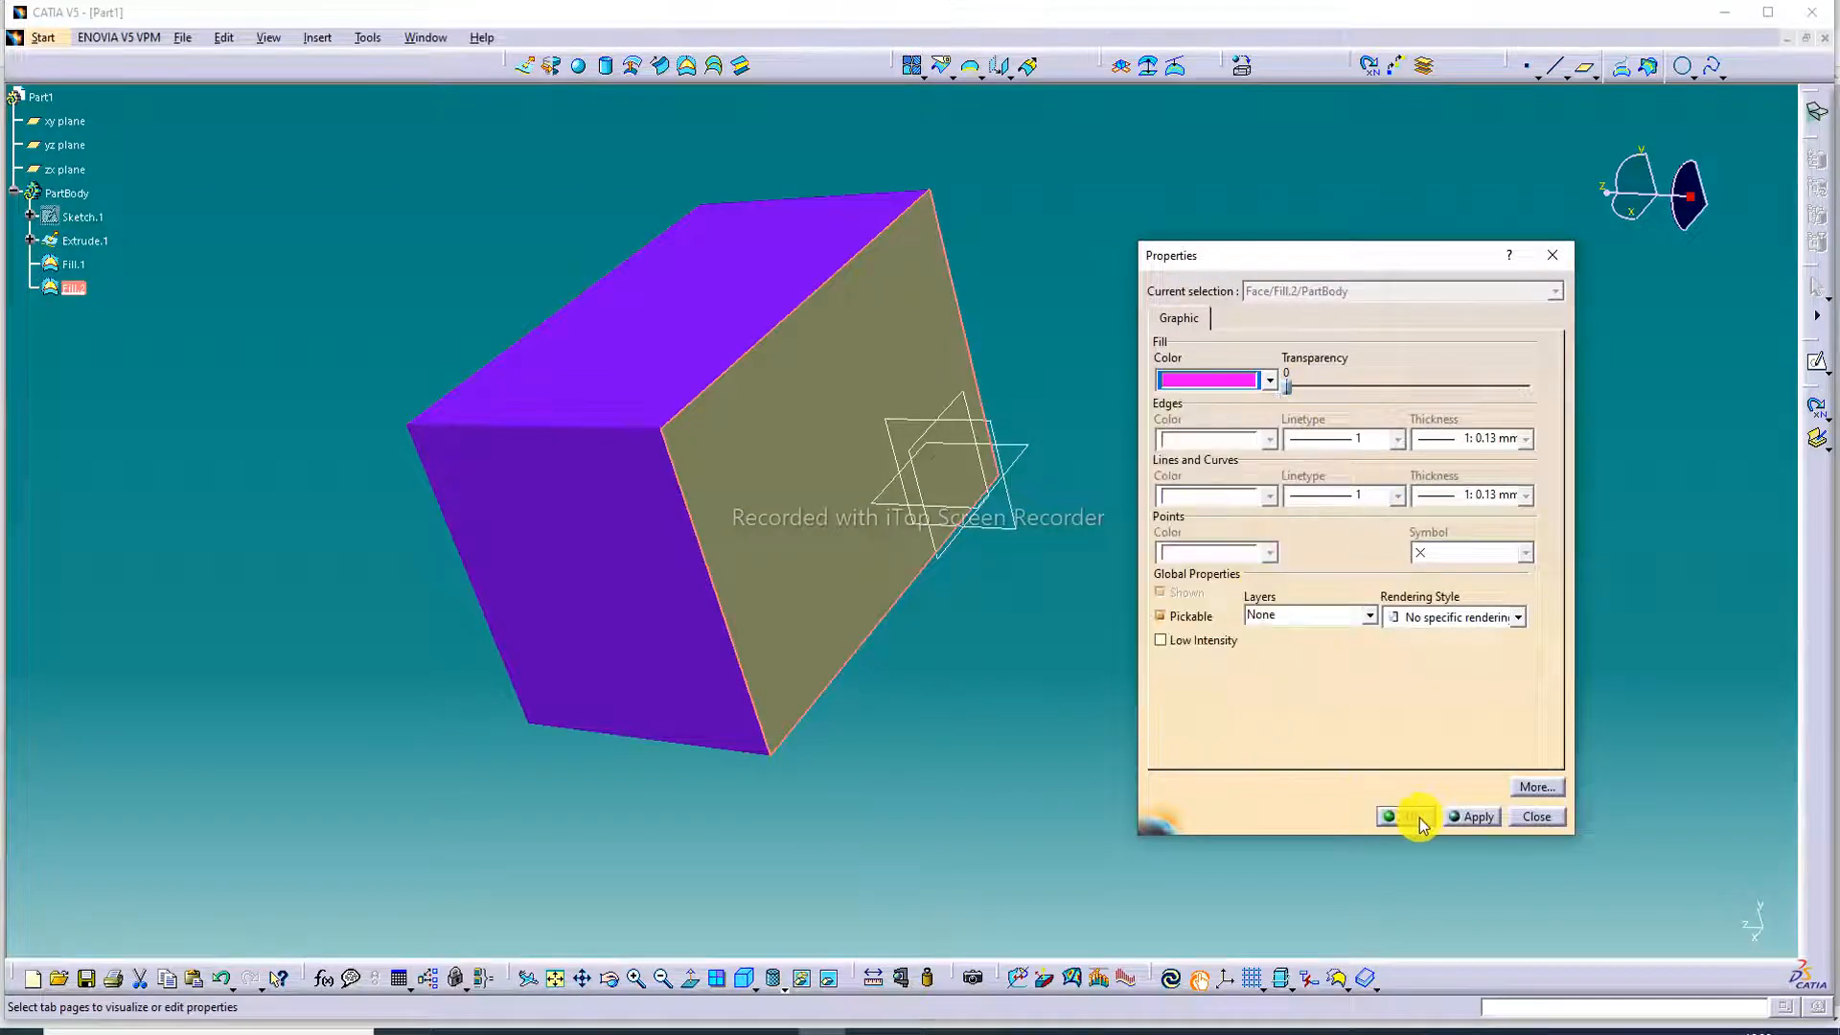
{"action": "left_click", "coordinate": [1416, 820]}
- Change the fill colour of one long side face of Extrude.1 to green in its graphic properties
{"action": "middle_click_drag", "start_coordinate": [349, 214], "coordinate": [944, 433]}
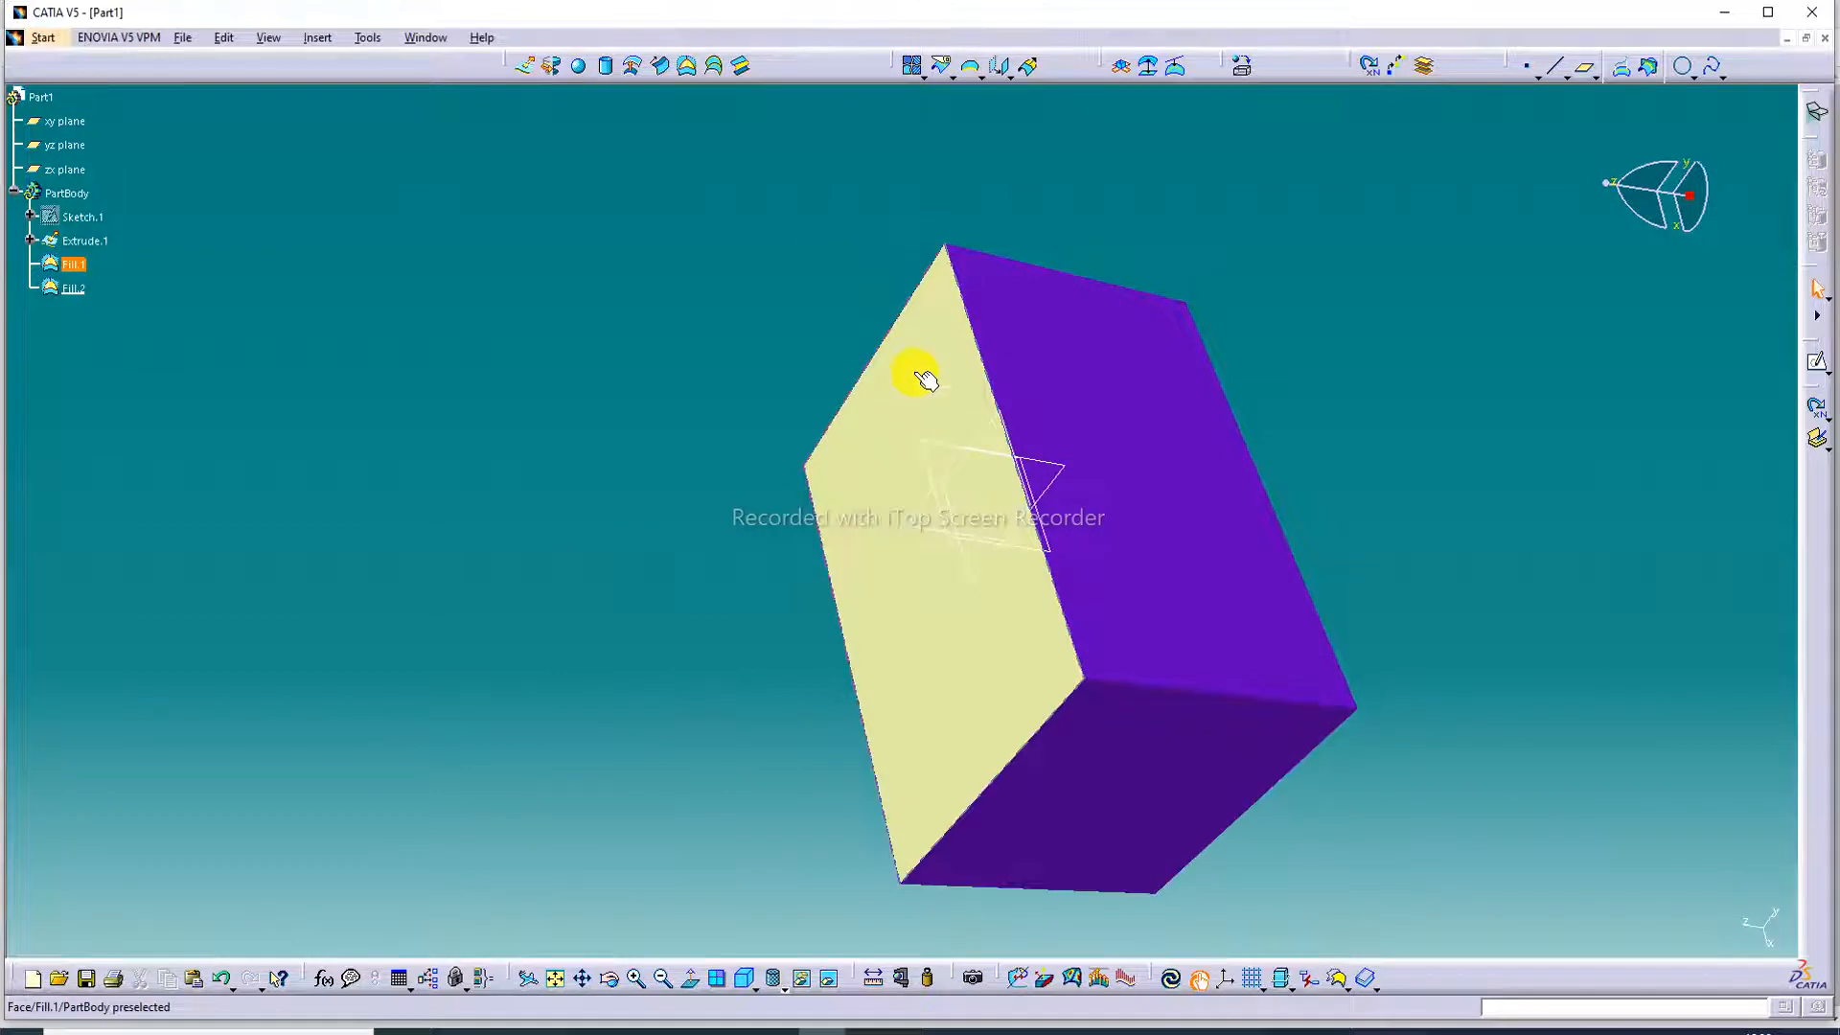
{"action": "middle_click_drag", "start_coordinate": [1061, 480], "coordinate": [997, 371]}
{"action": "right_click", "coordinate": [1060, 332]}
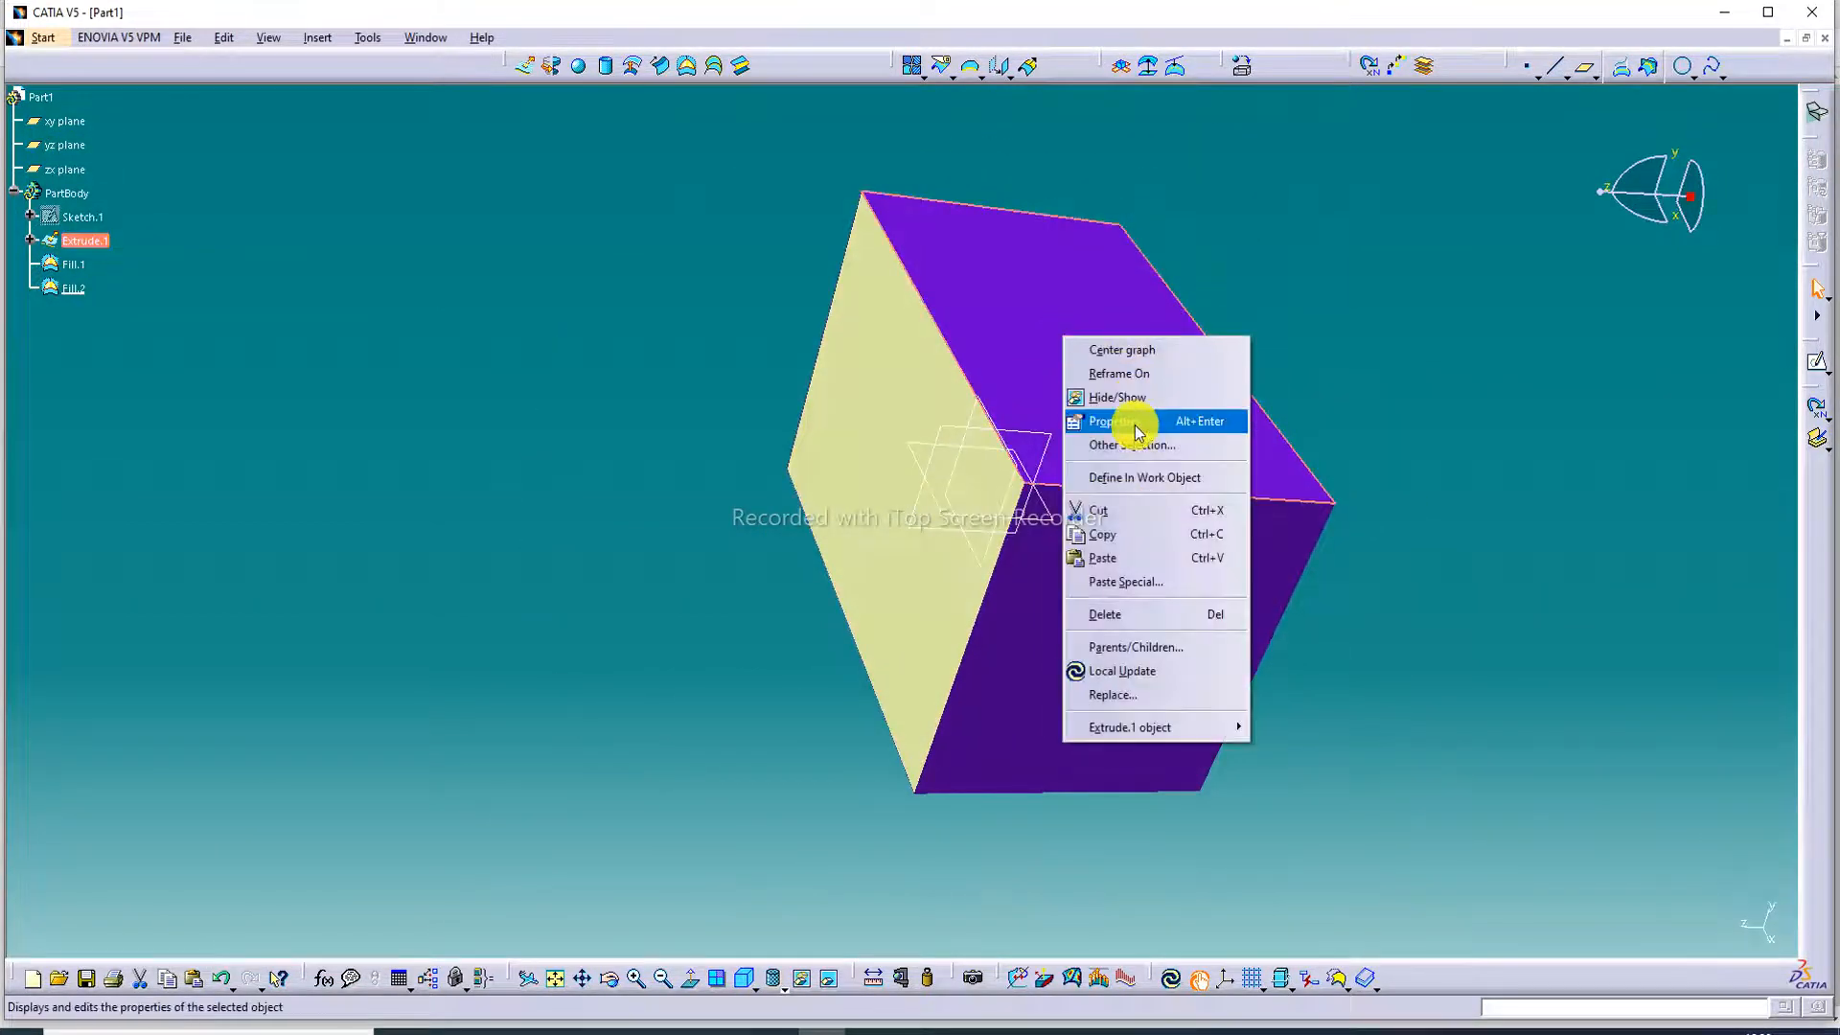
{"action": "left_click", "coordinate": [1138, 432]}
{"action": "left_click", "coordinate": [1264, 381]}
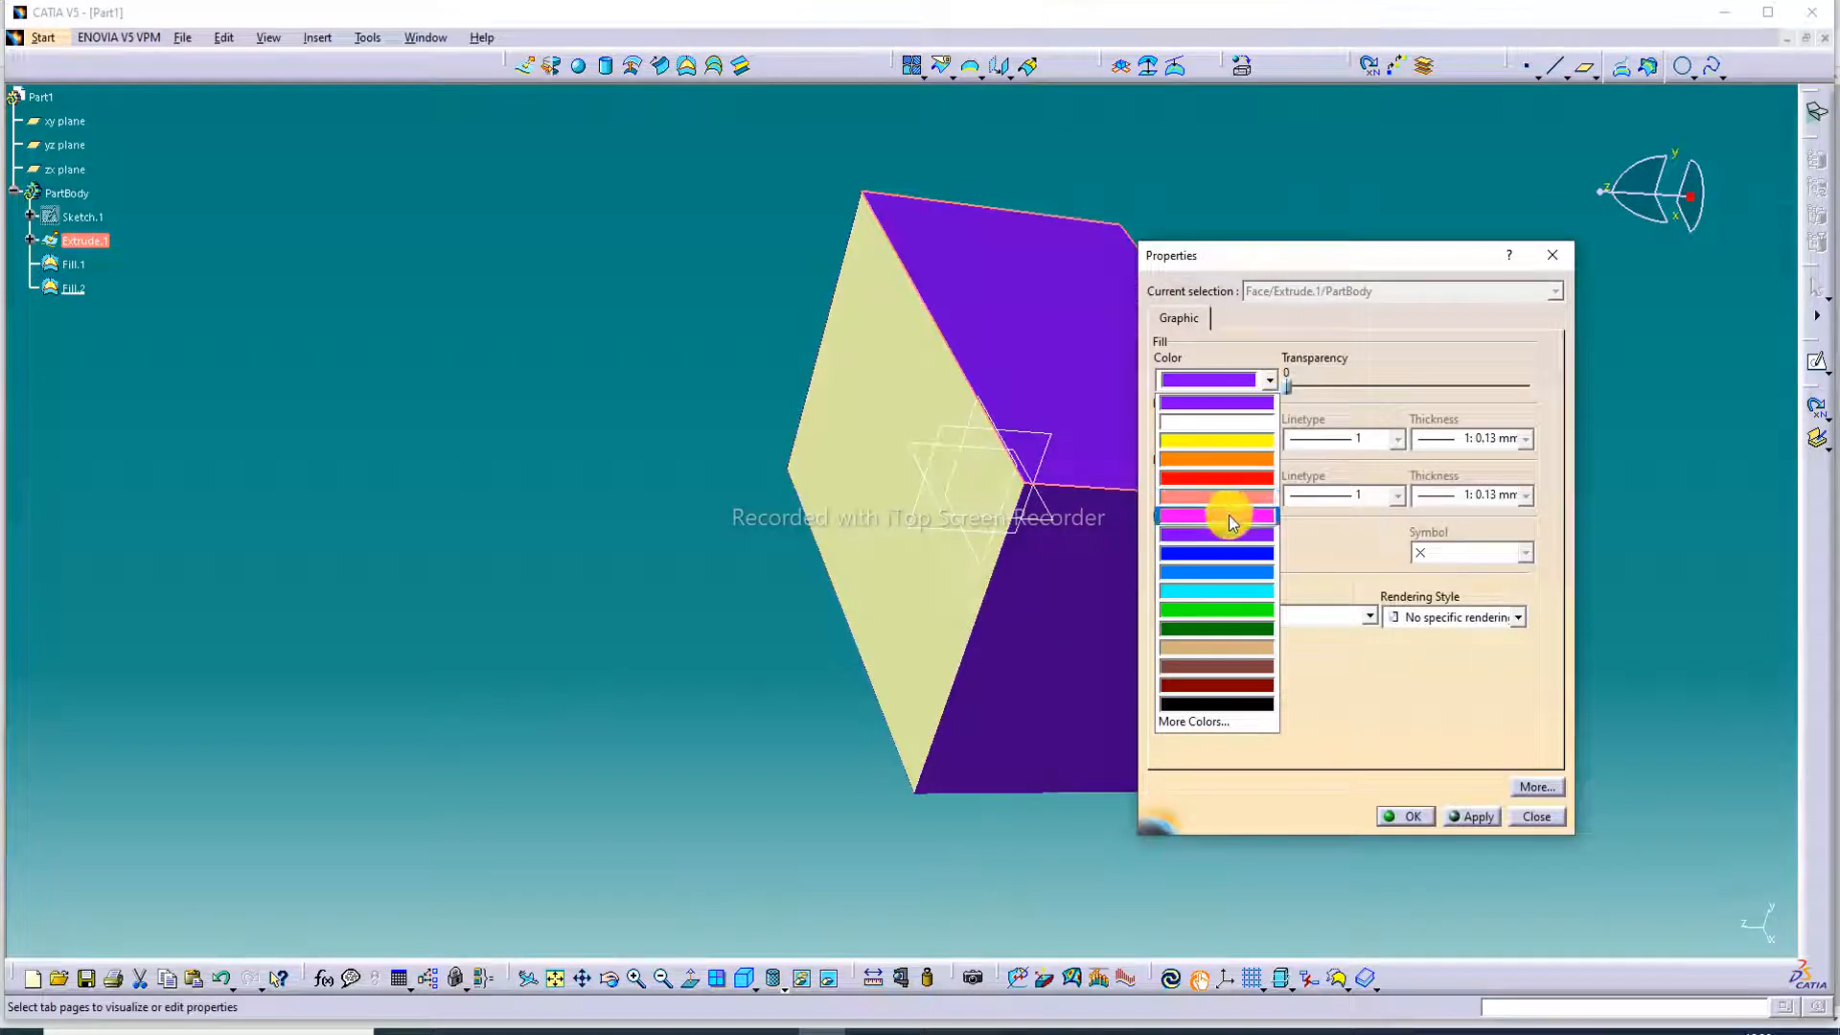
{"action": "left_click", "coordinate": [1232, 612]}
{"action": "left_click", "coordinate": [1406, 816]}
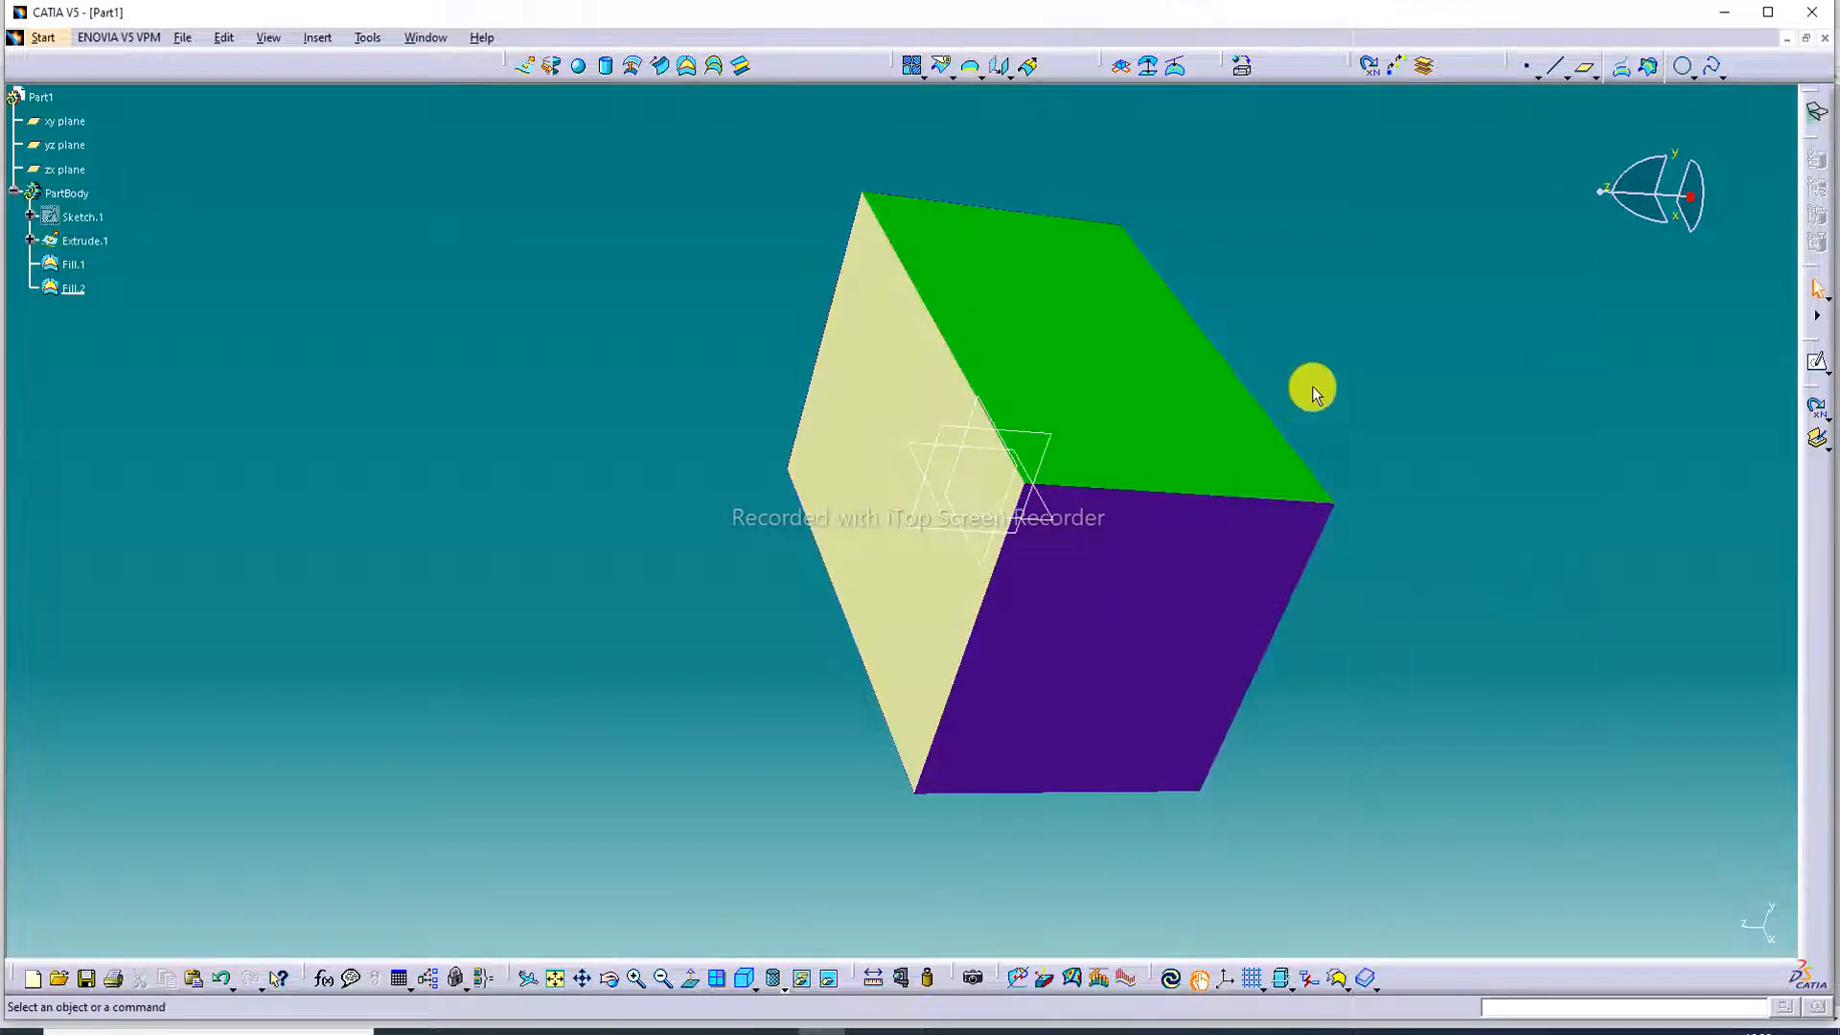
- Change the fill colour of the top face, Fill.1, to red in its graphic properties
{"action": "mouse_move", "coordinate": [1310, 386]}
{"action": "middle_mouse_down"}
{"action": "mouse_move", "coordinate": [1311, 361]}
{"action": "mouse_move", "coordinate": [1134, 450]}
{"action": "mouse_move", "coordinate": [1281, 382]}
{"action": "middle_mouse_up"}
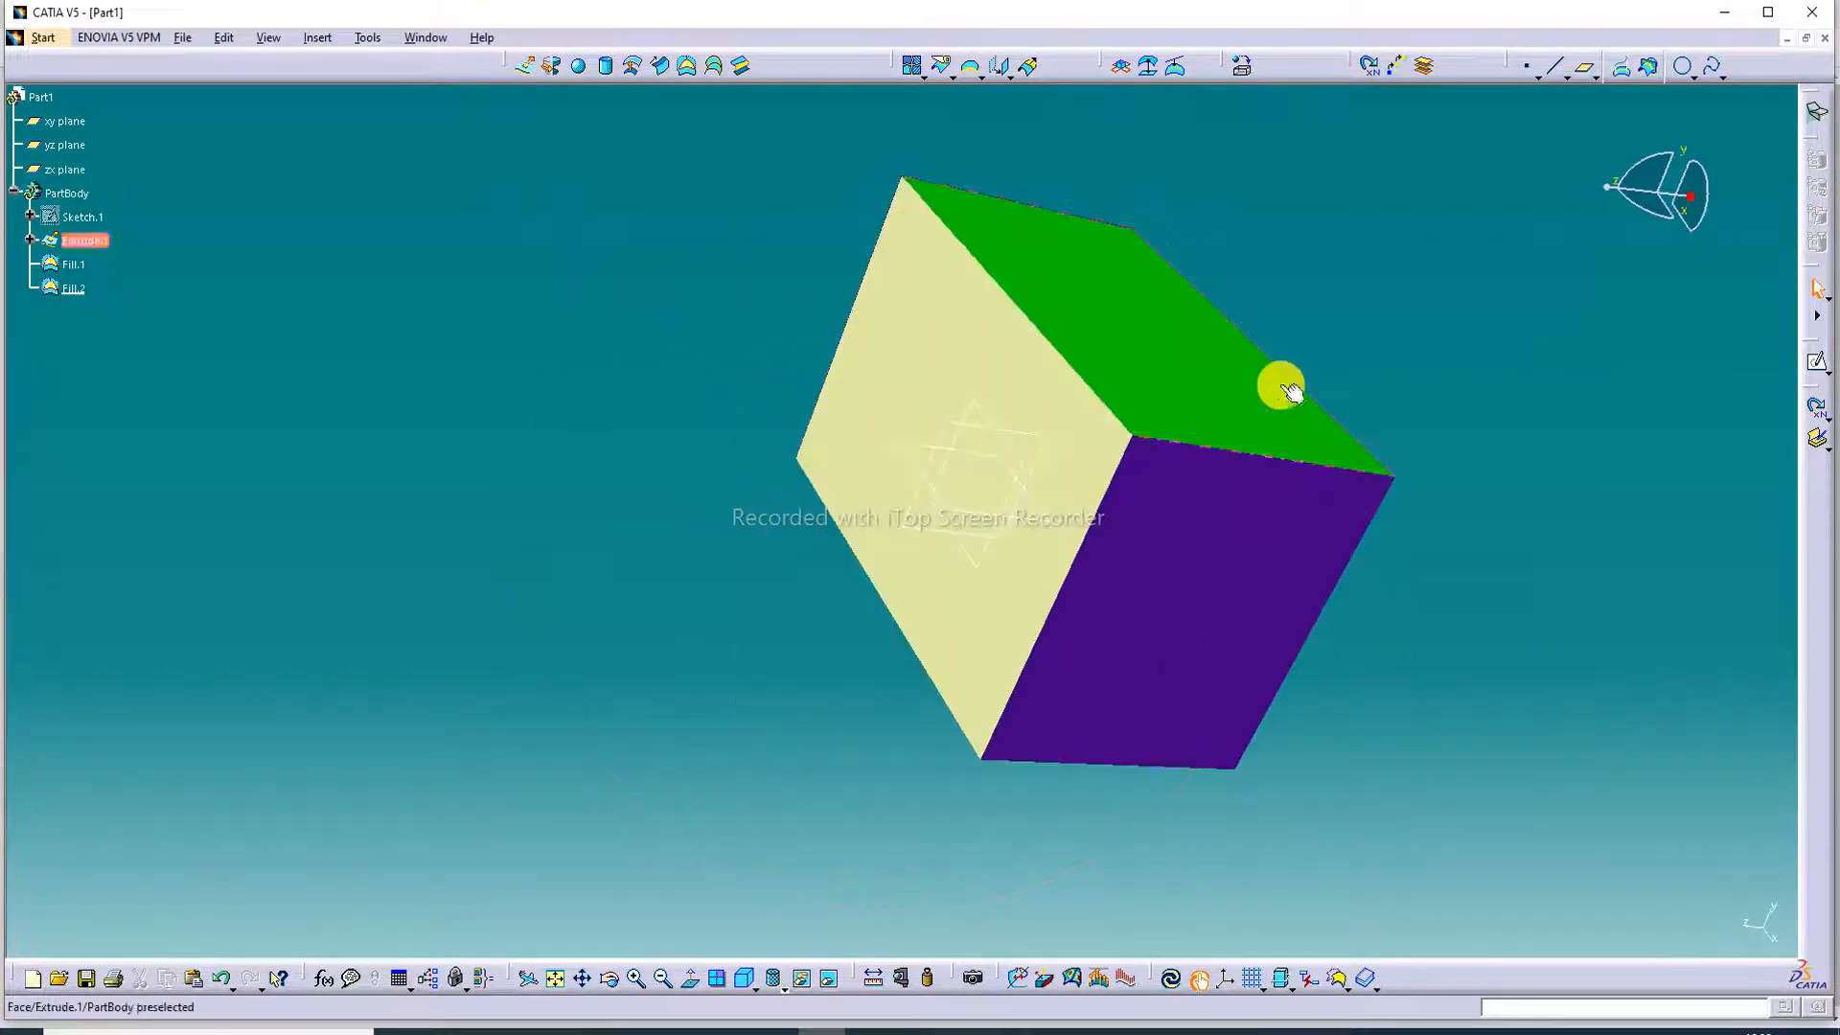
{"action": "left_click", "coordinate": [965, 353]}
{"action": "right_click", "coordinate": [965, 351]}
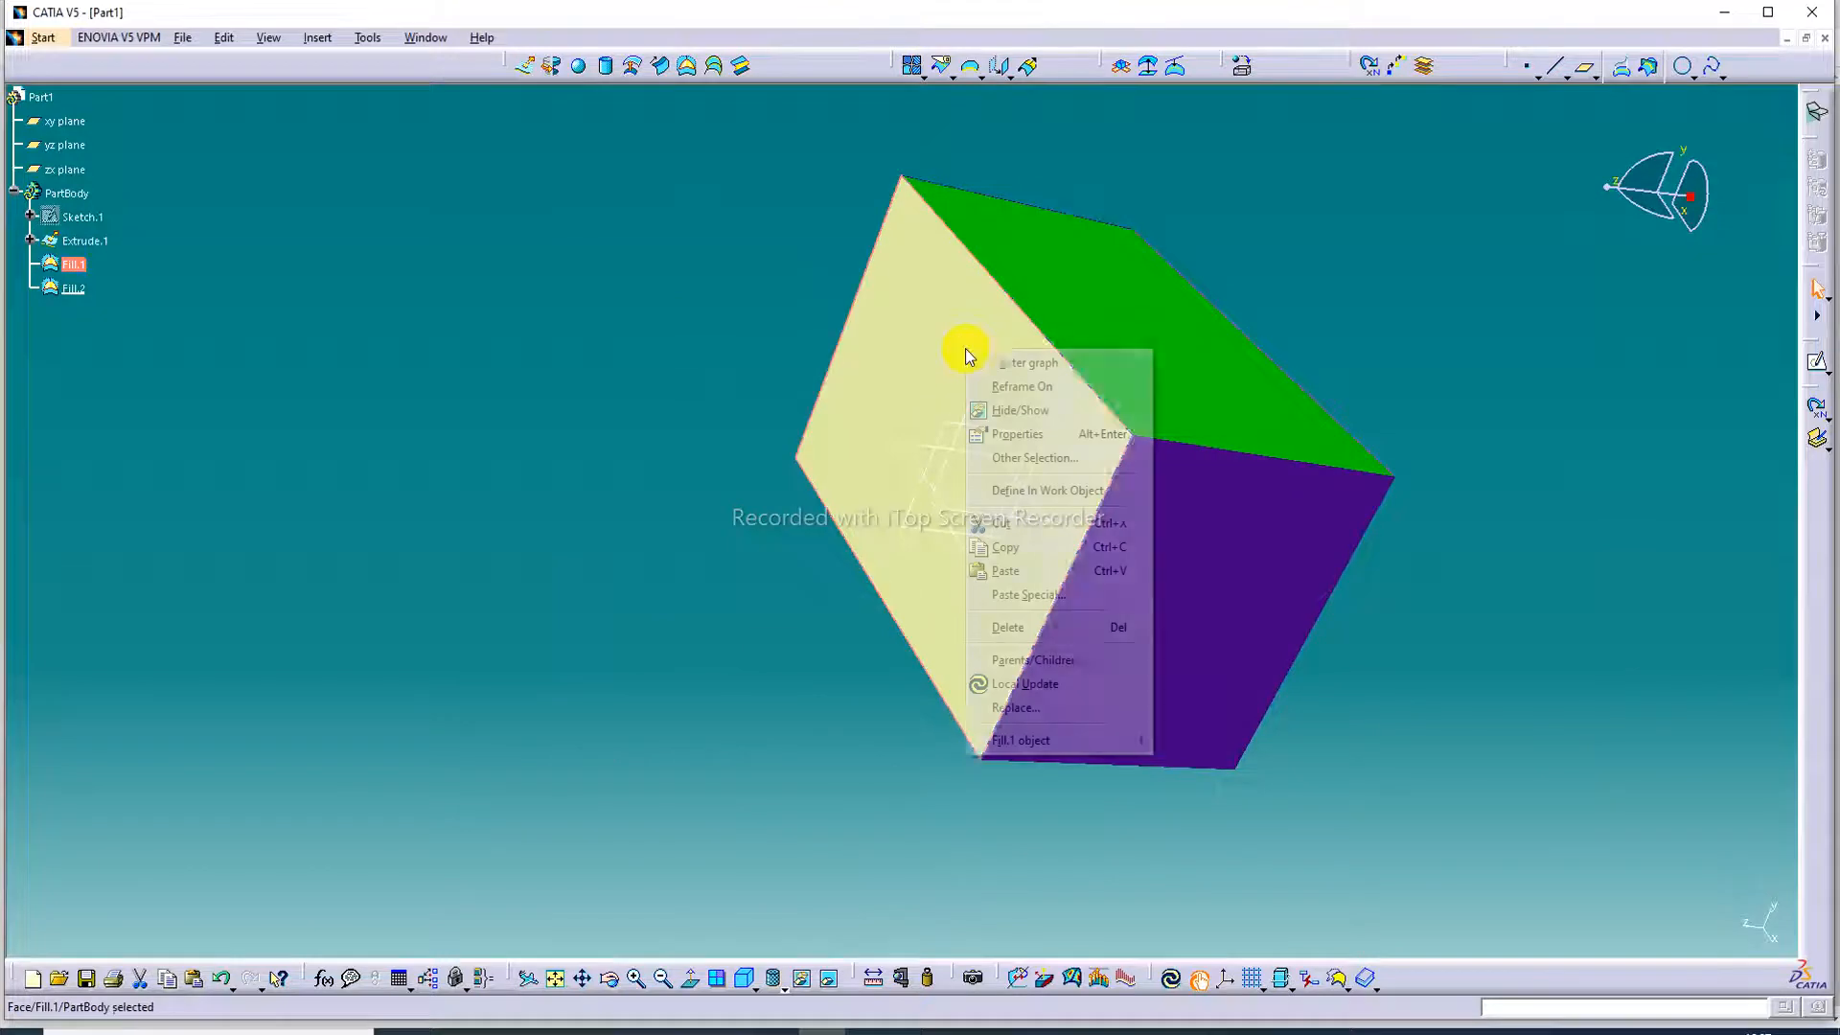
{"action": "left_click", "coordinate": [1020, 433]}
{"action": "left_click", "coordinate": [1266, 382]}
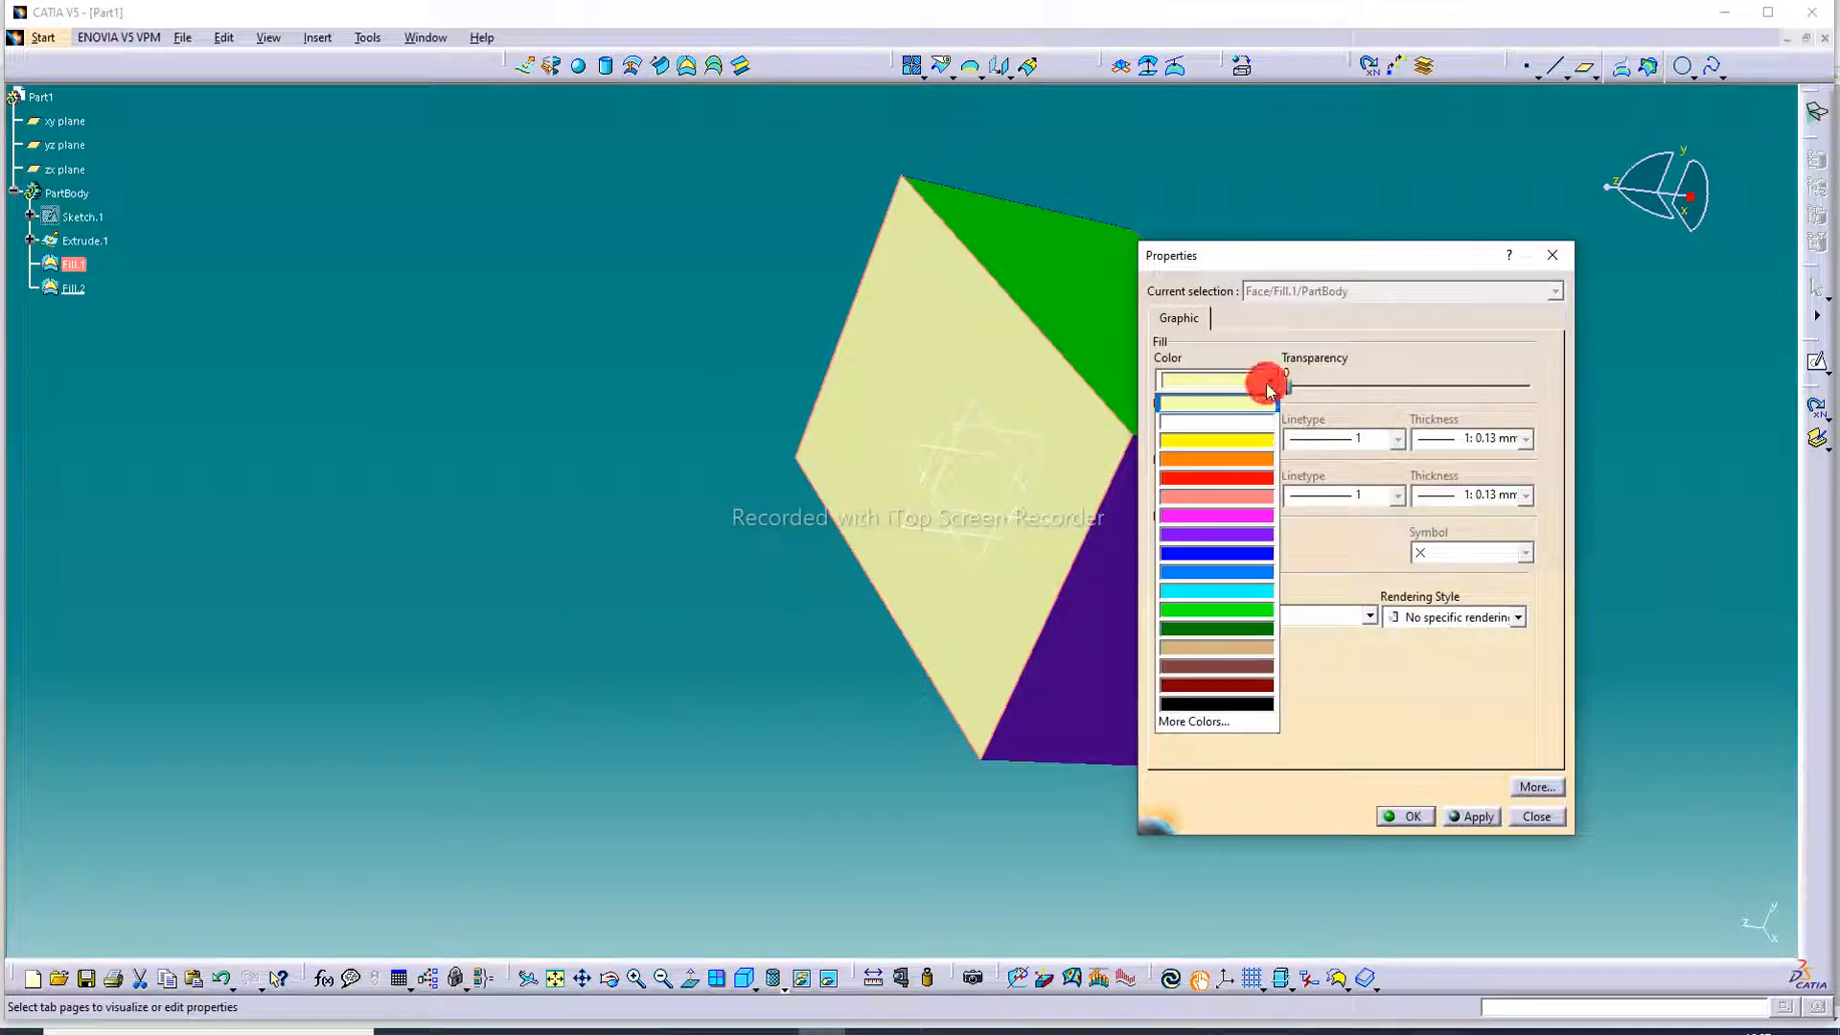
{"action": "left_click", "coordinate": [1252, 482]}
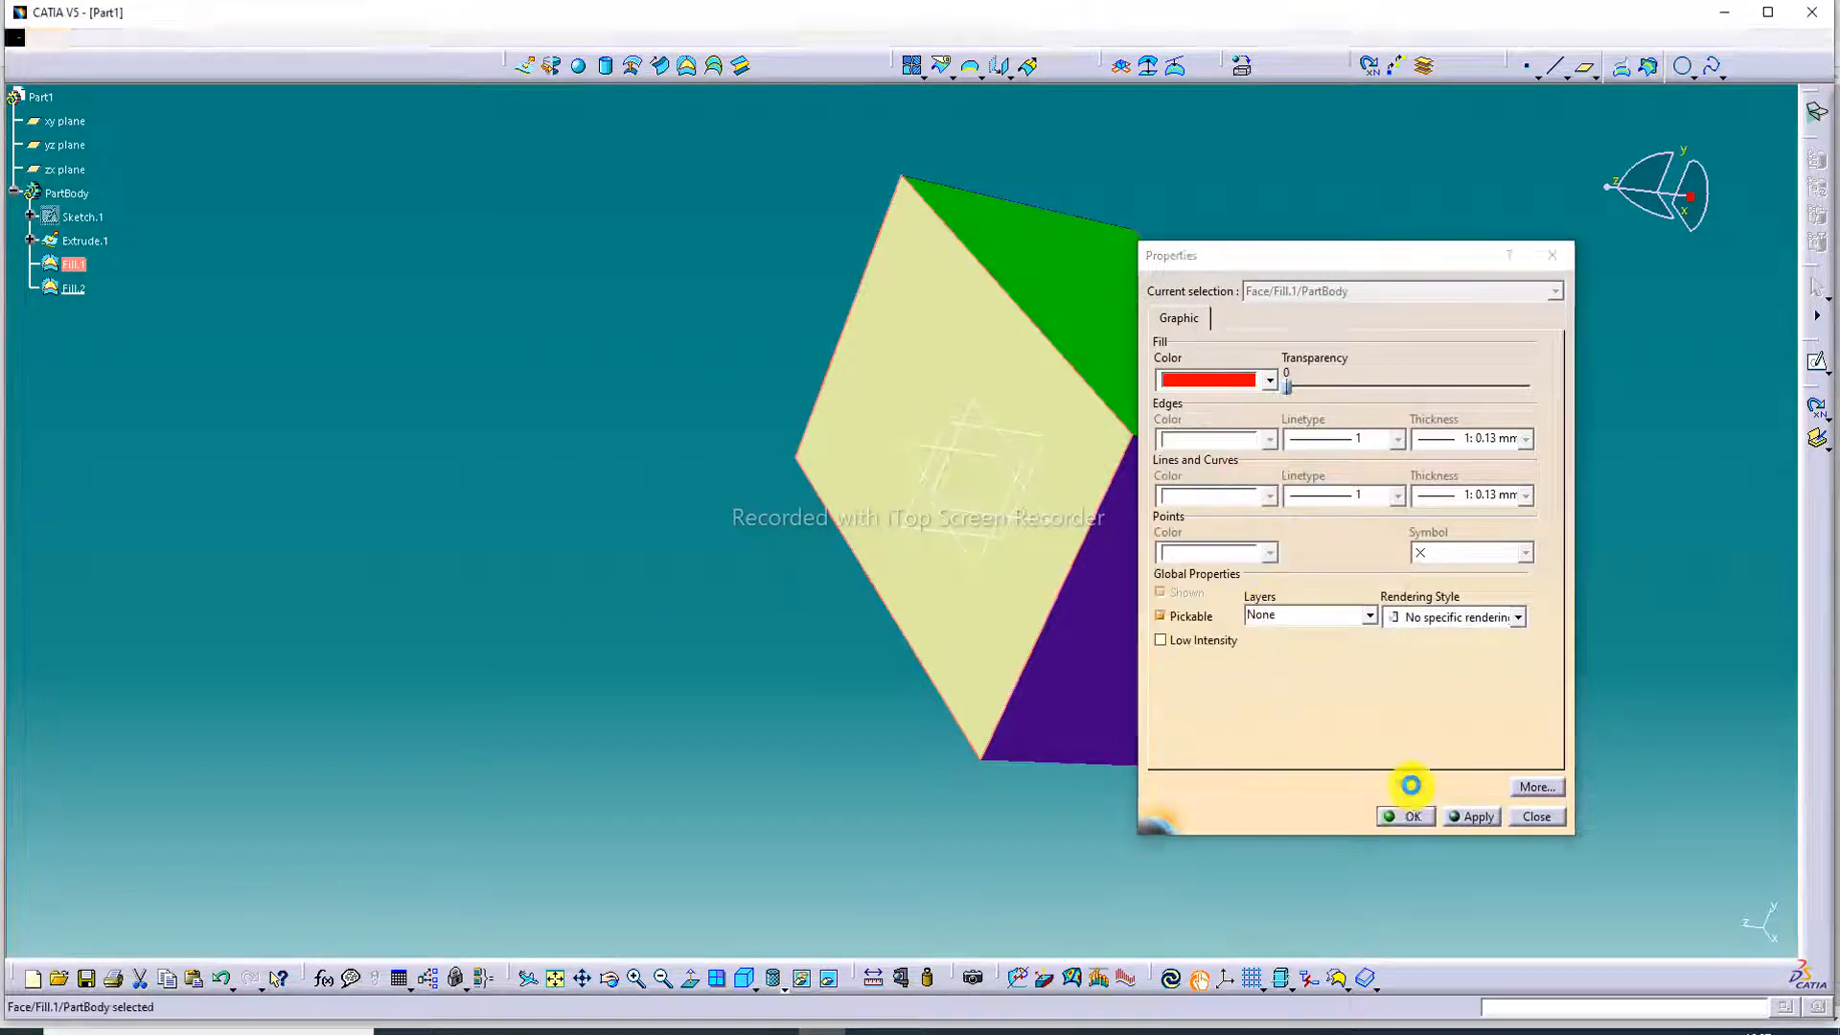
{"action": "left_click", "coordinate": [1405, 816]}
- Examine the coloured faces of the closed box from several sides, fitted in view and enlarged
{"action": "middle_click_drag", "start_coordinate": [1383, 305], "coordinate": [822, 207]}
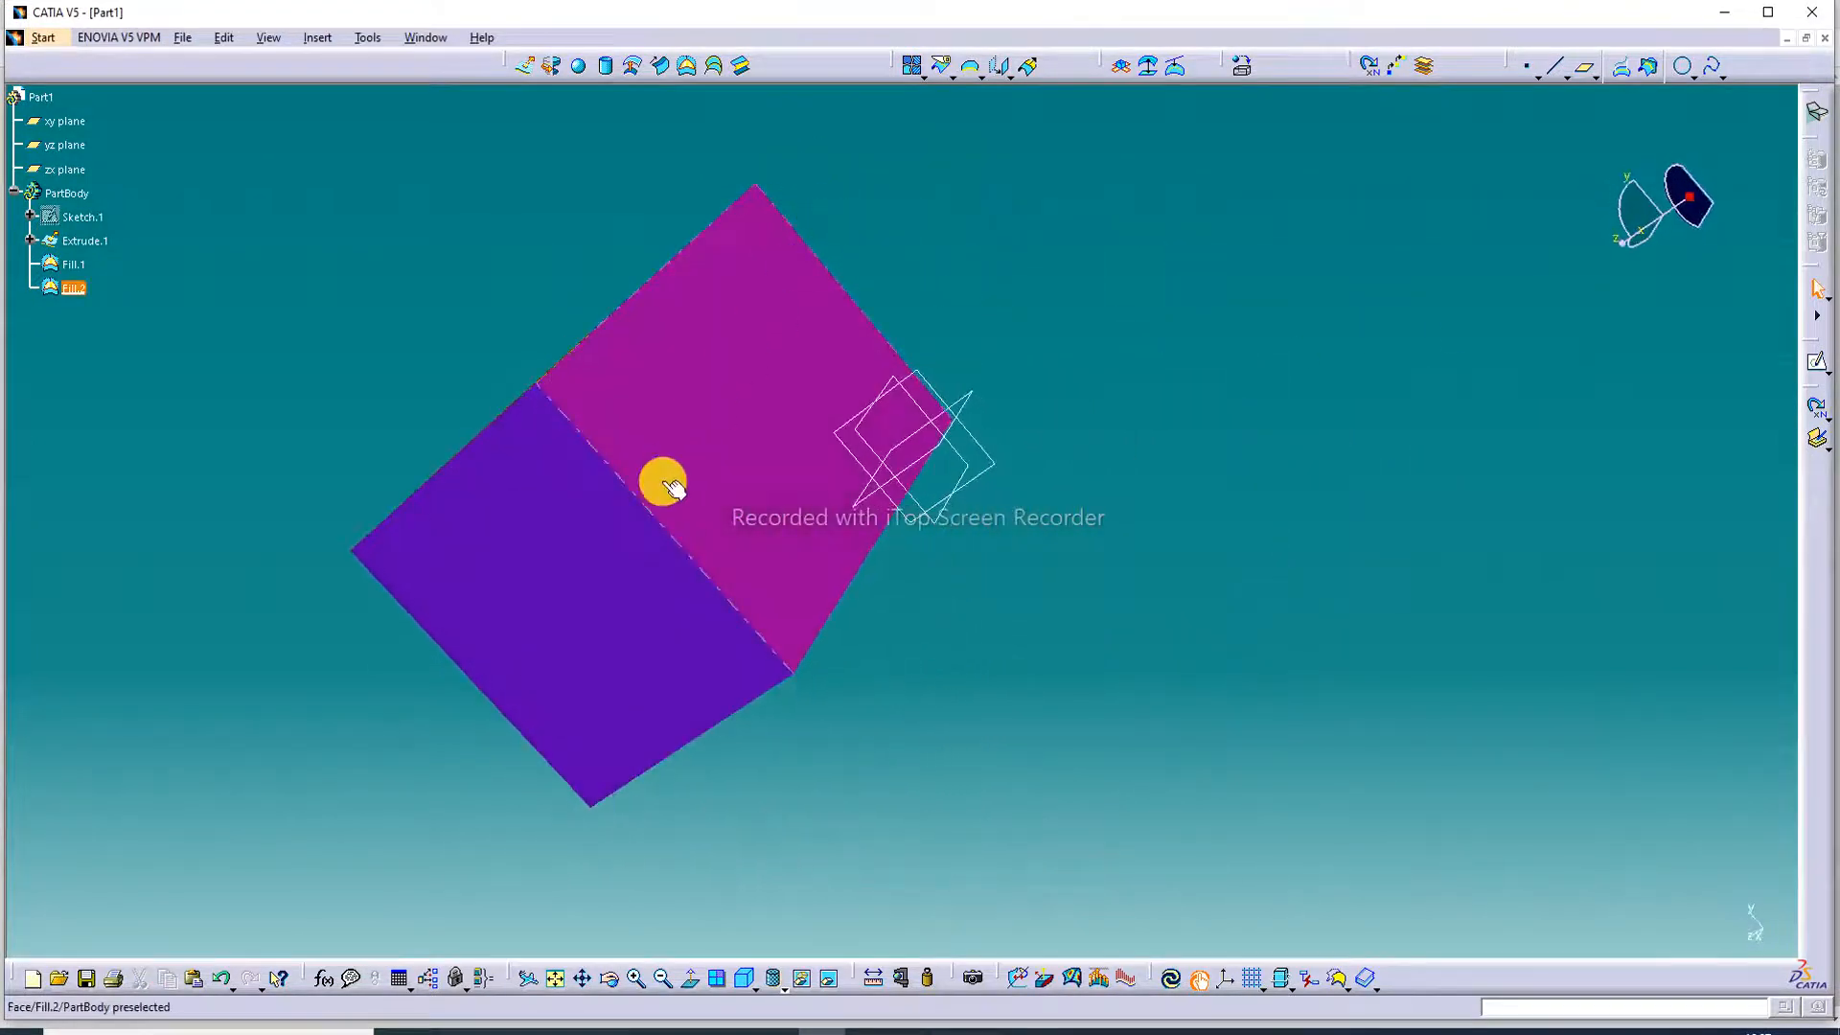
{"action": "middle_click_drag", "start_coordinate": [934, 297], "coordinate": [1370, 343]}
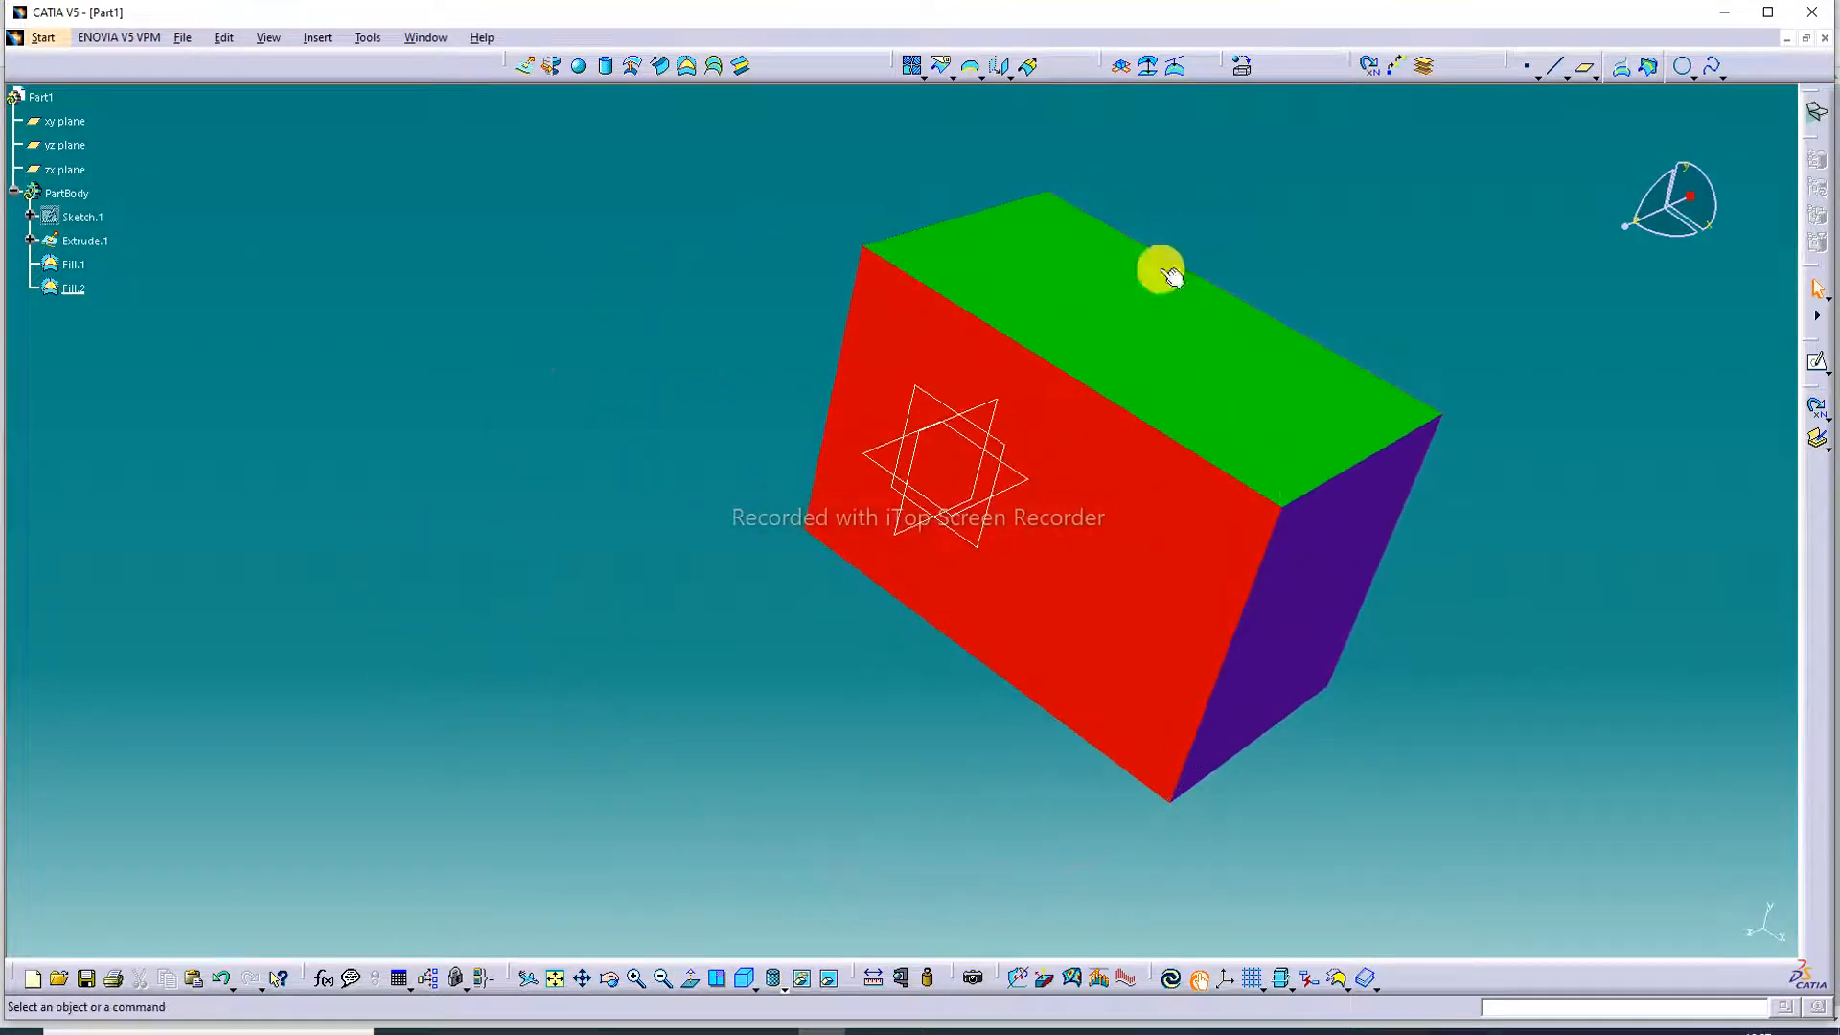
{"action": "left_click", "coordinate": [556, 978]}
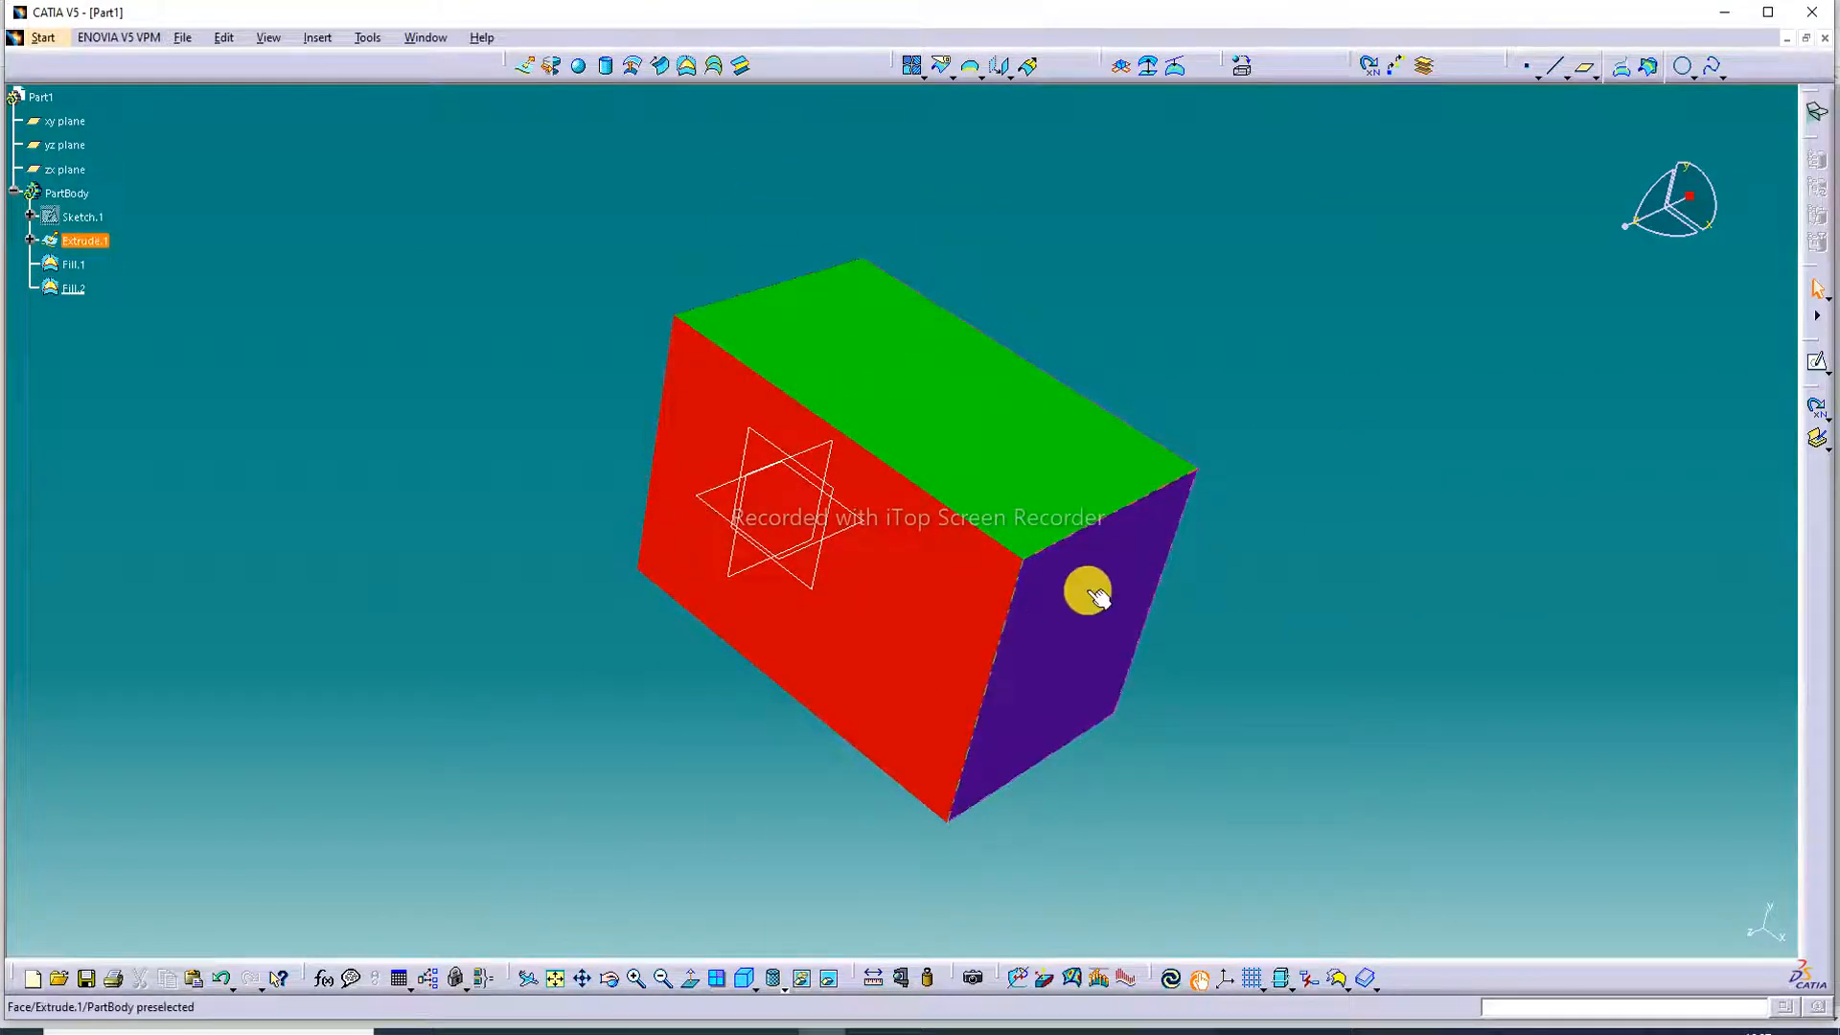
{"action": "left_click", "coordinate": [647, 982]}
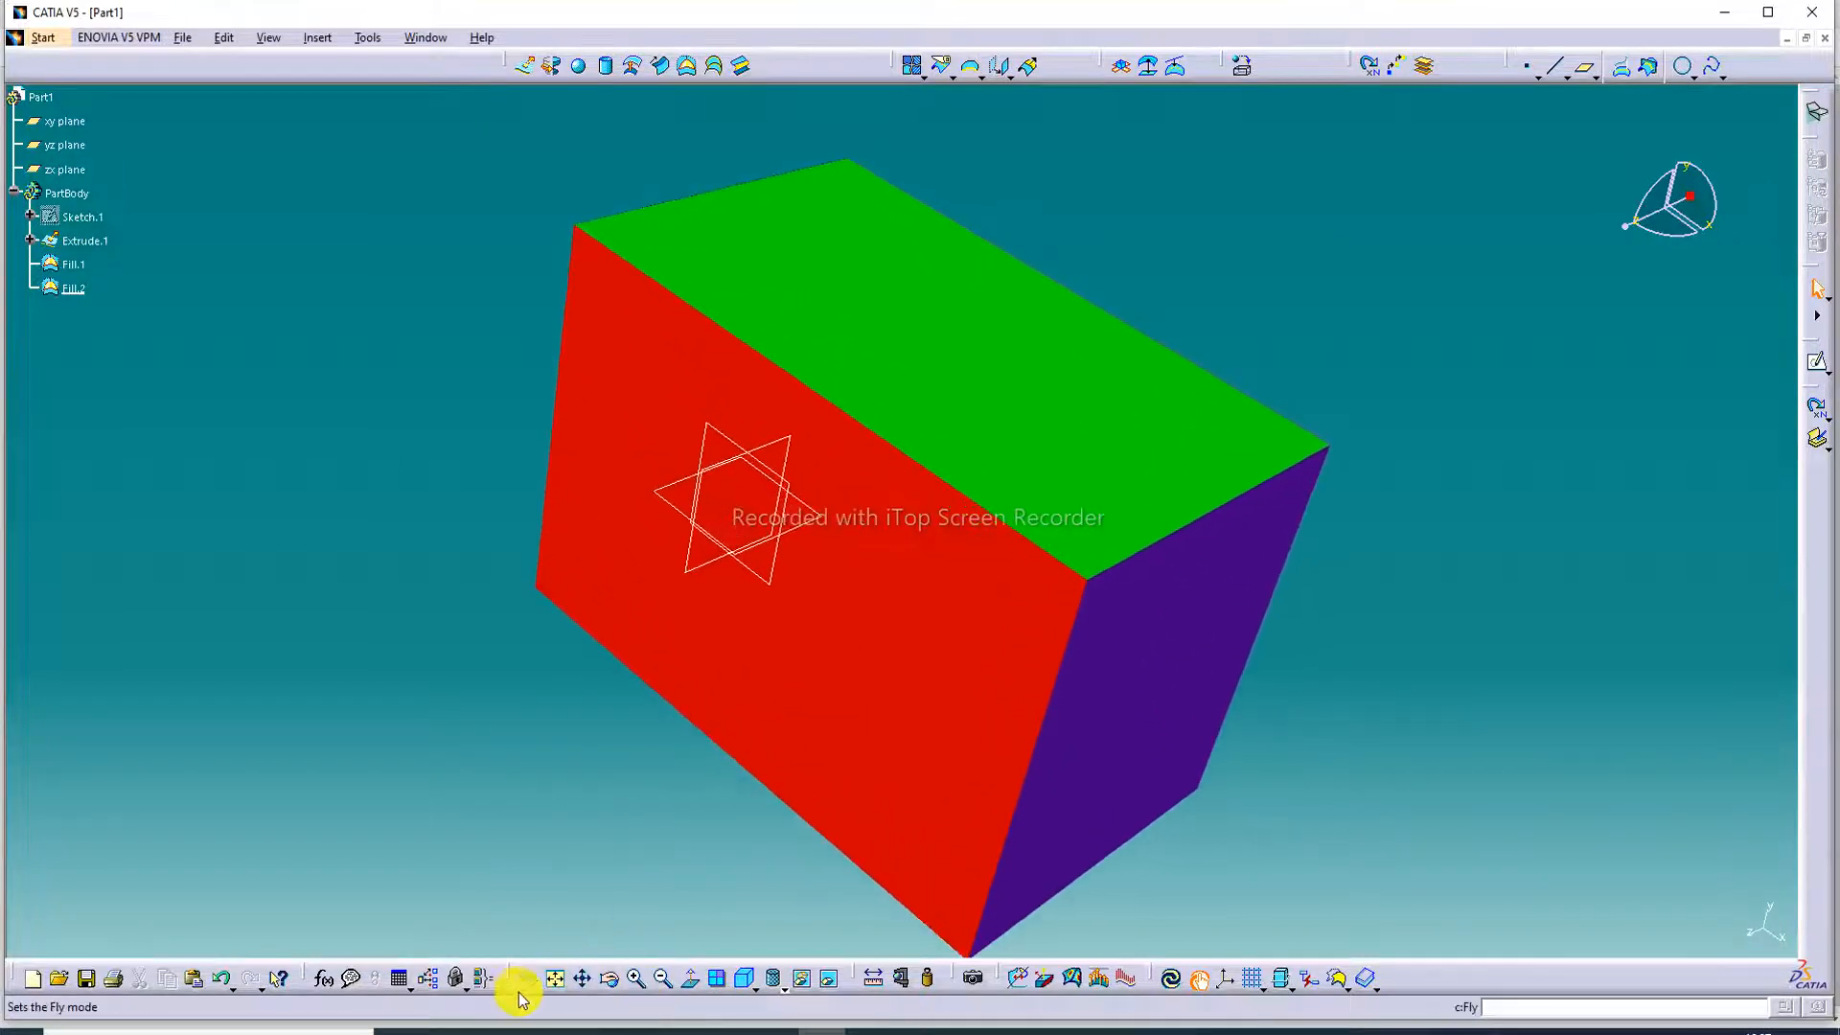
{"action": "left_click", "coordinate": [553, 980]}
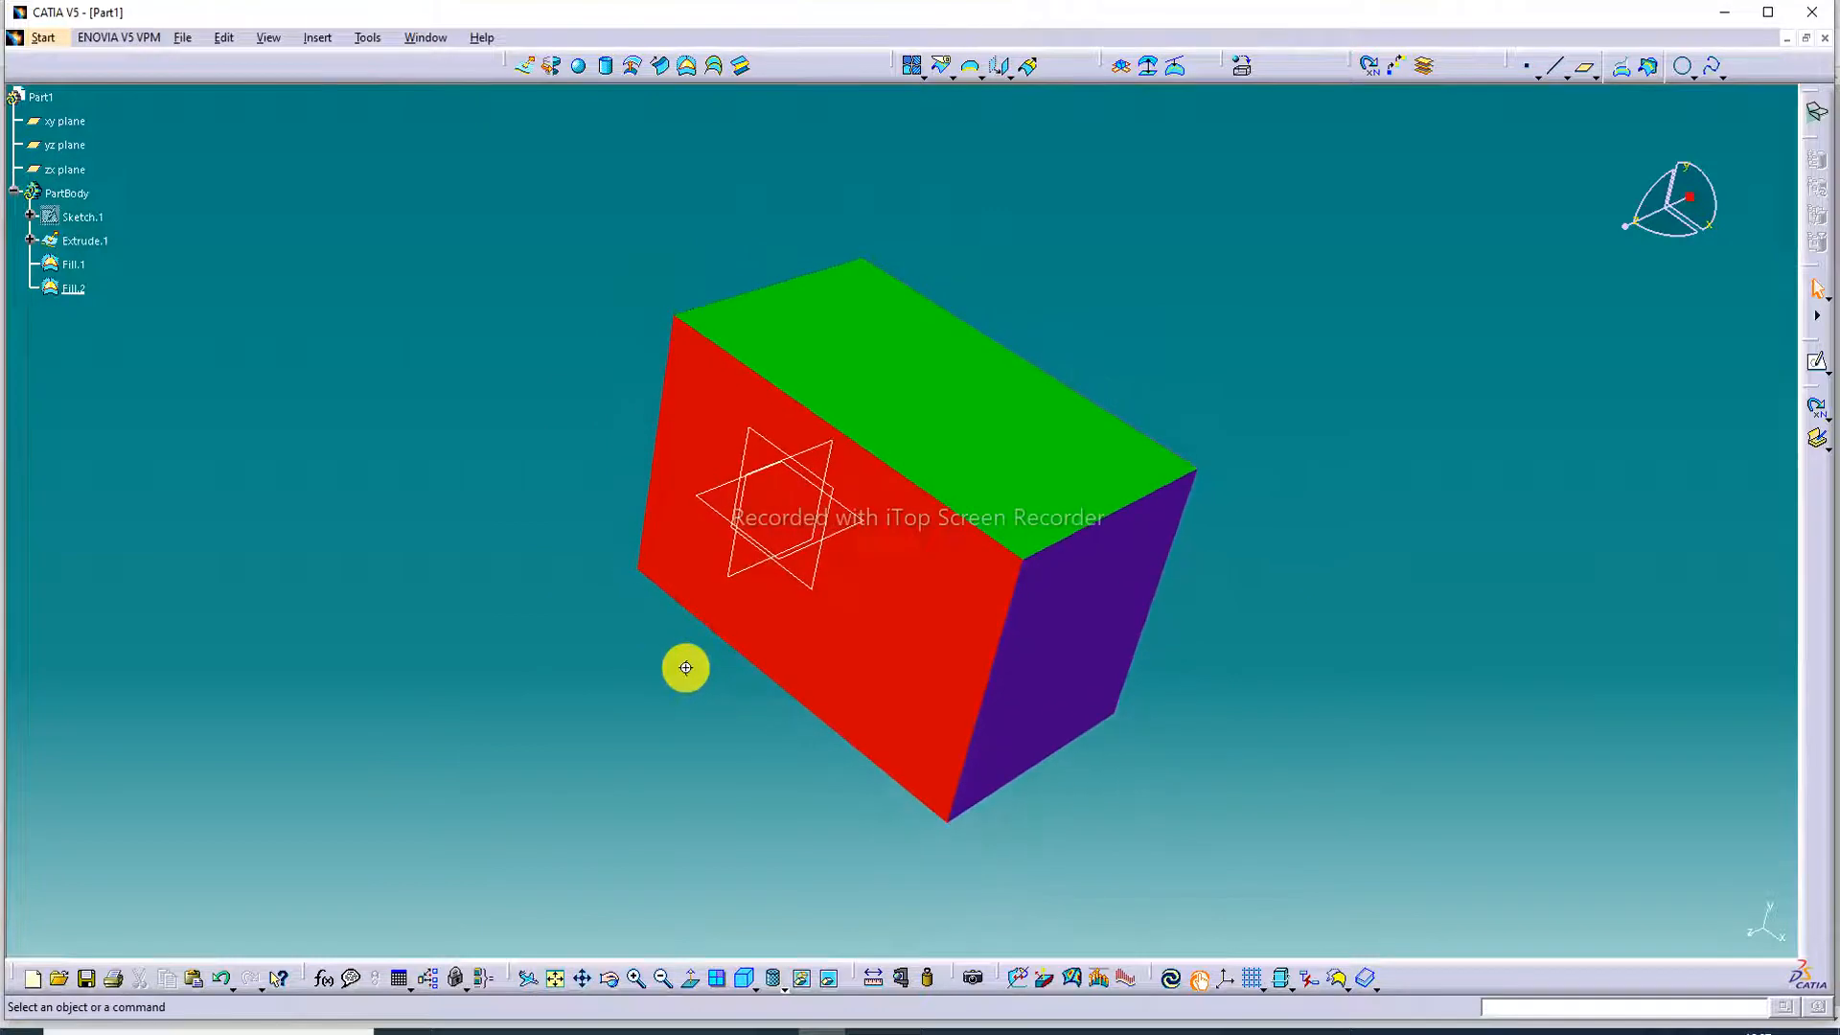
{"action": "middle_click_drag", "start_coordinate": [682, 665], "coordinate": [794, 422]}
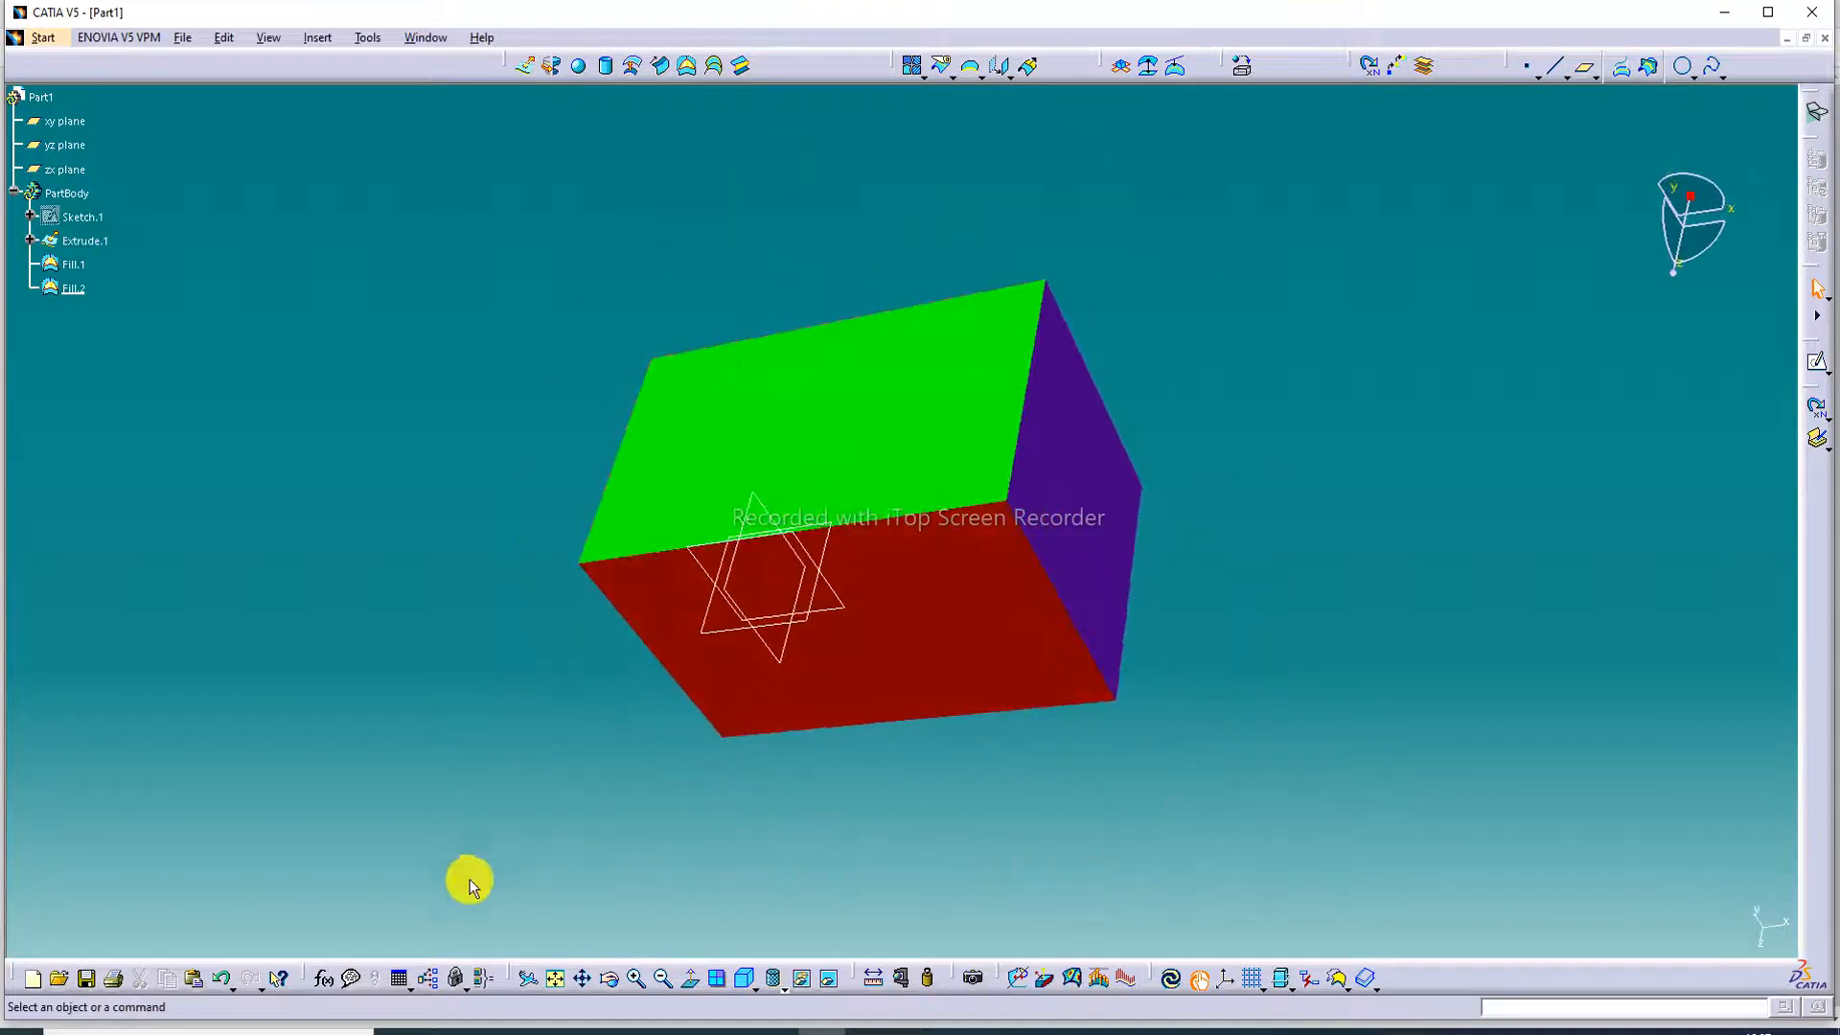
{"action": "left_click", "coordinate": [561, 980]}
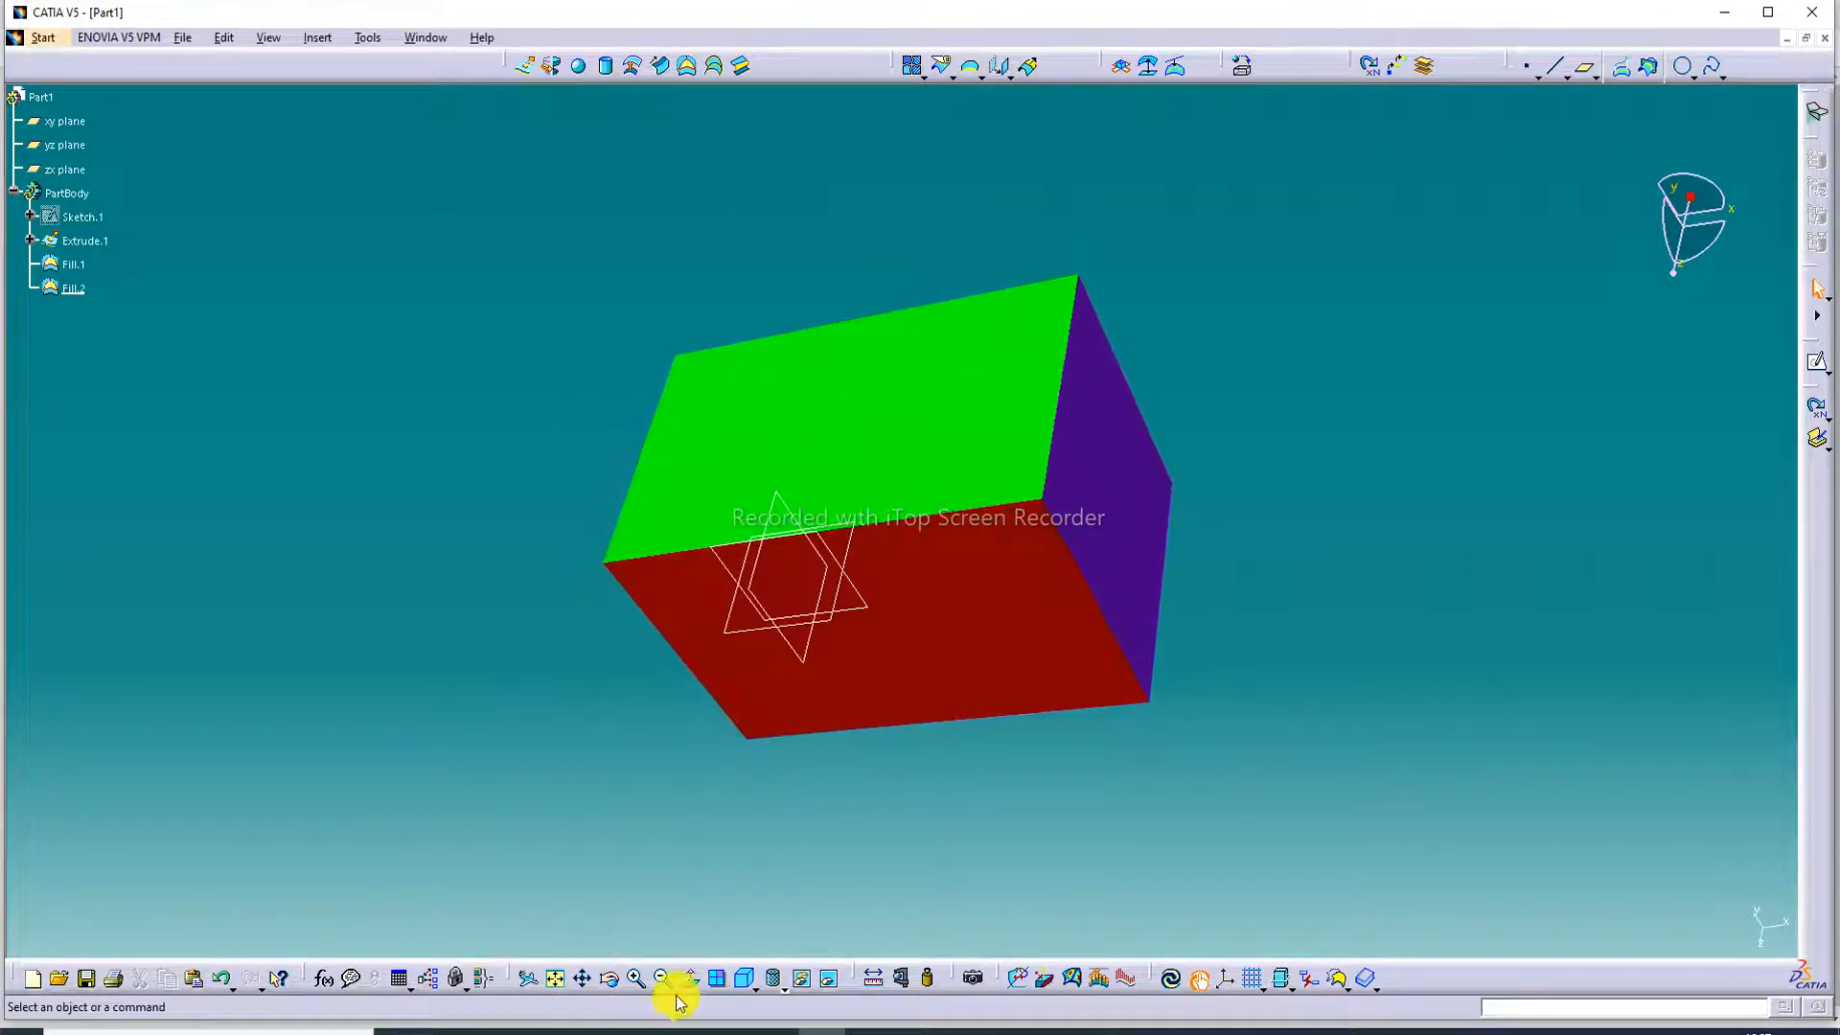
{"action": "left_click", "coordinate": [636, 977]}
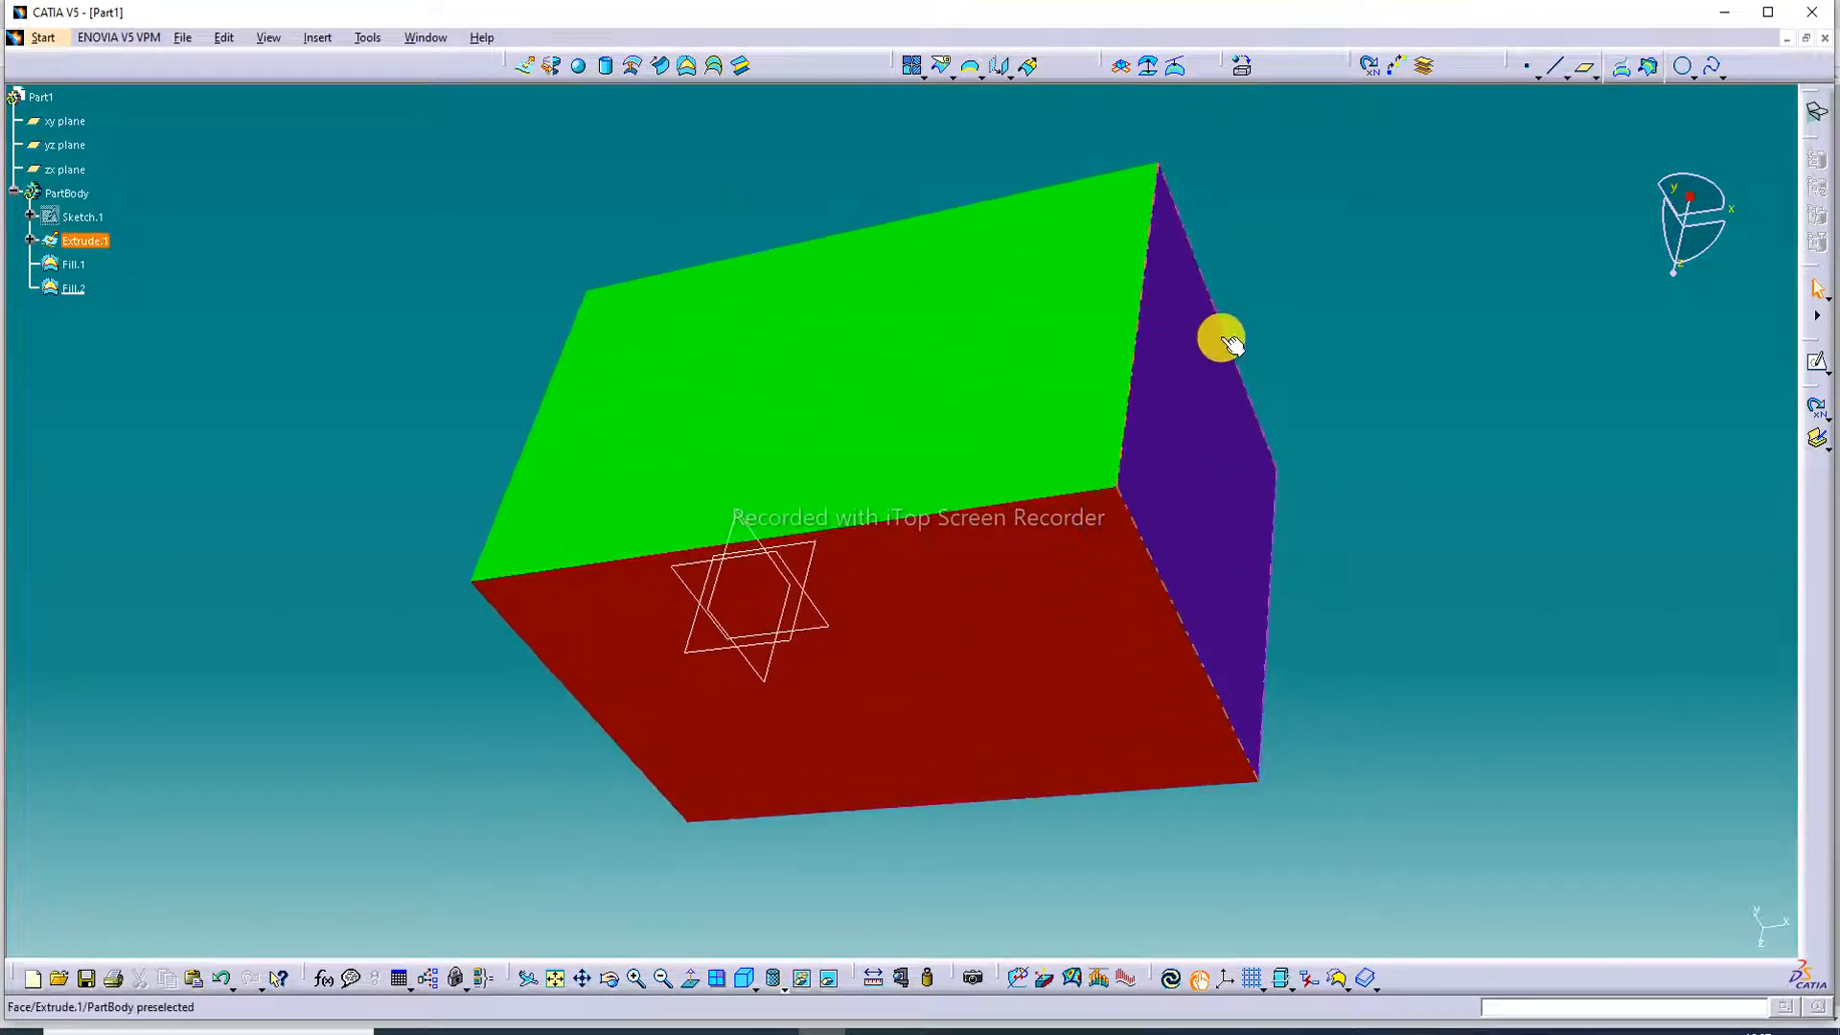
- Inspect the box's green, red and purple faces from different angles, returning to the fitted isometric view between rotations
{"action": "middle_click_drag", "start_coordinate": [1220, 336], "coordinate": [946, 357]}
{"action": "middle_click_drag", "start_coordinate": [1118, 403], "coordinate": [1121, 144]}
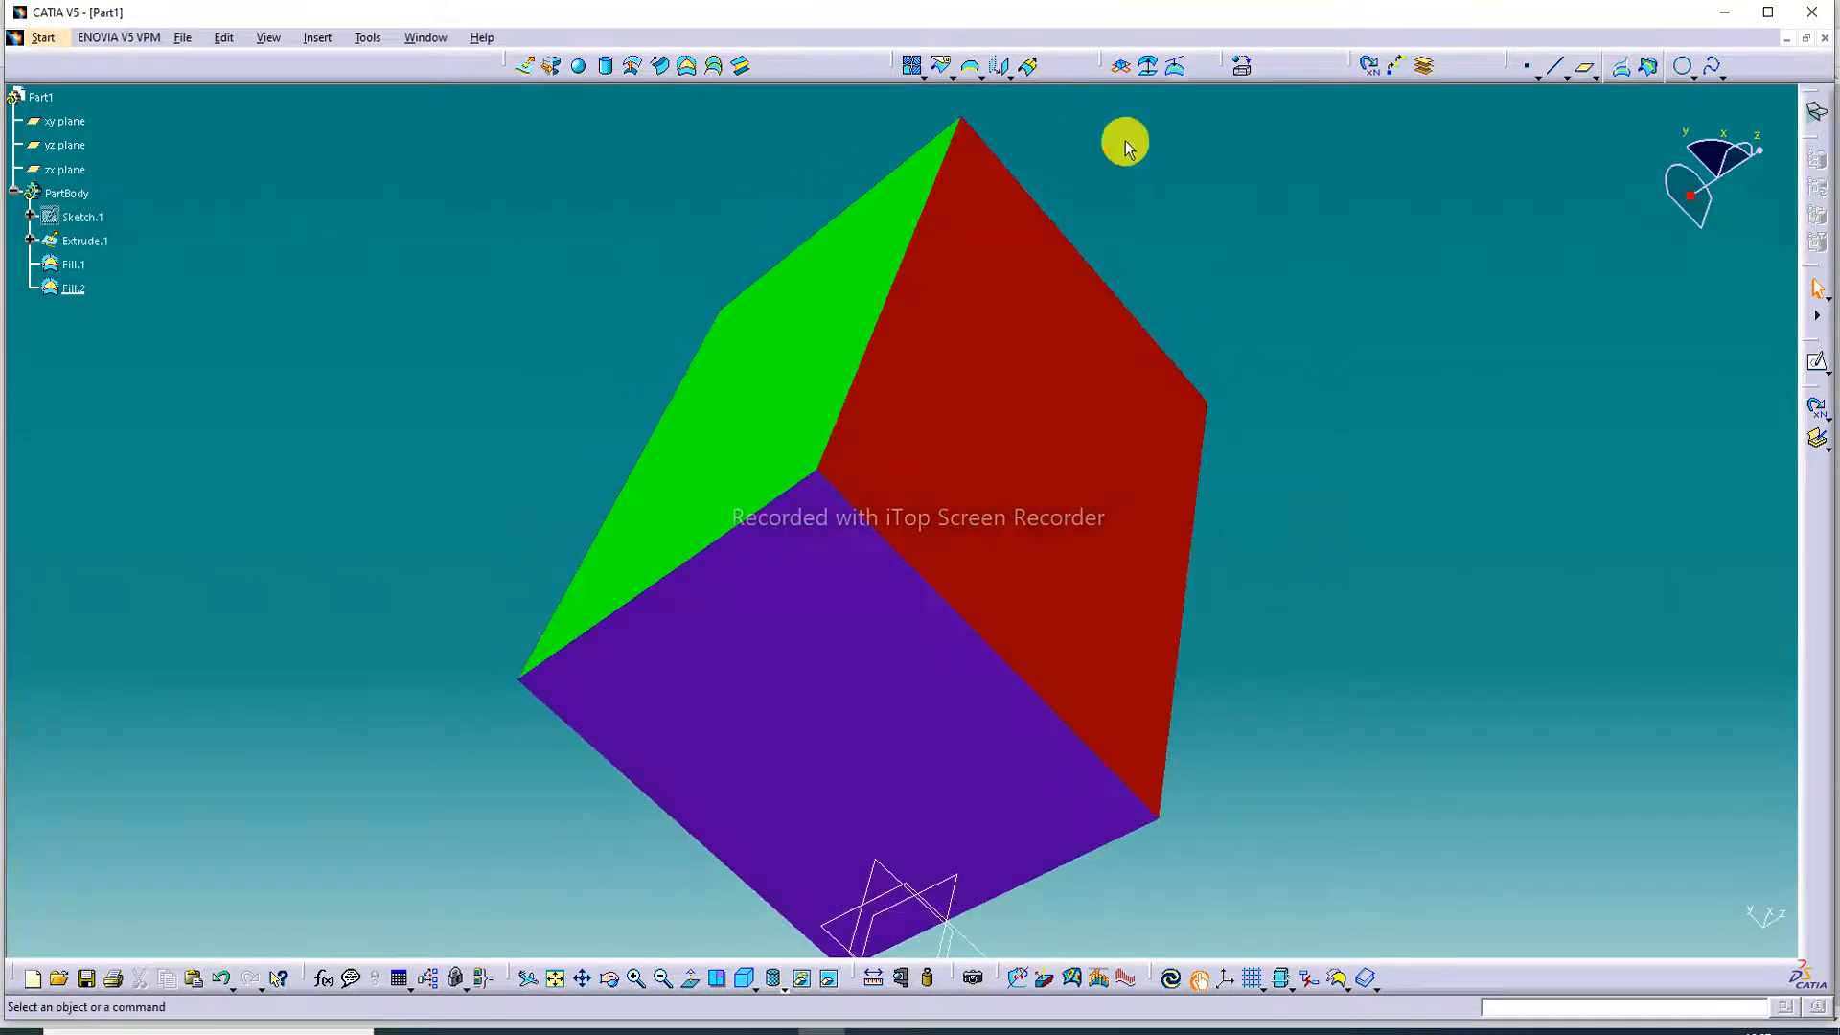
{"action": "middle_click_drag", "start_coordinate": [1068, 440], "coordinate": [1117, 579]}
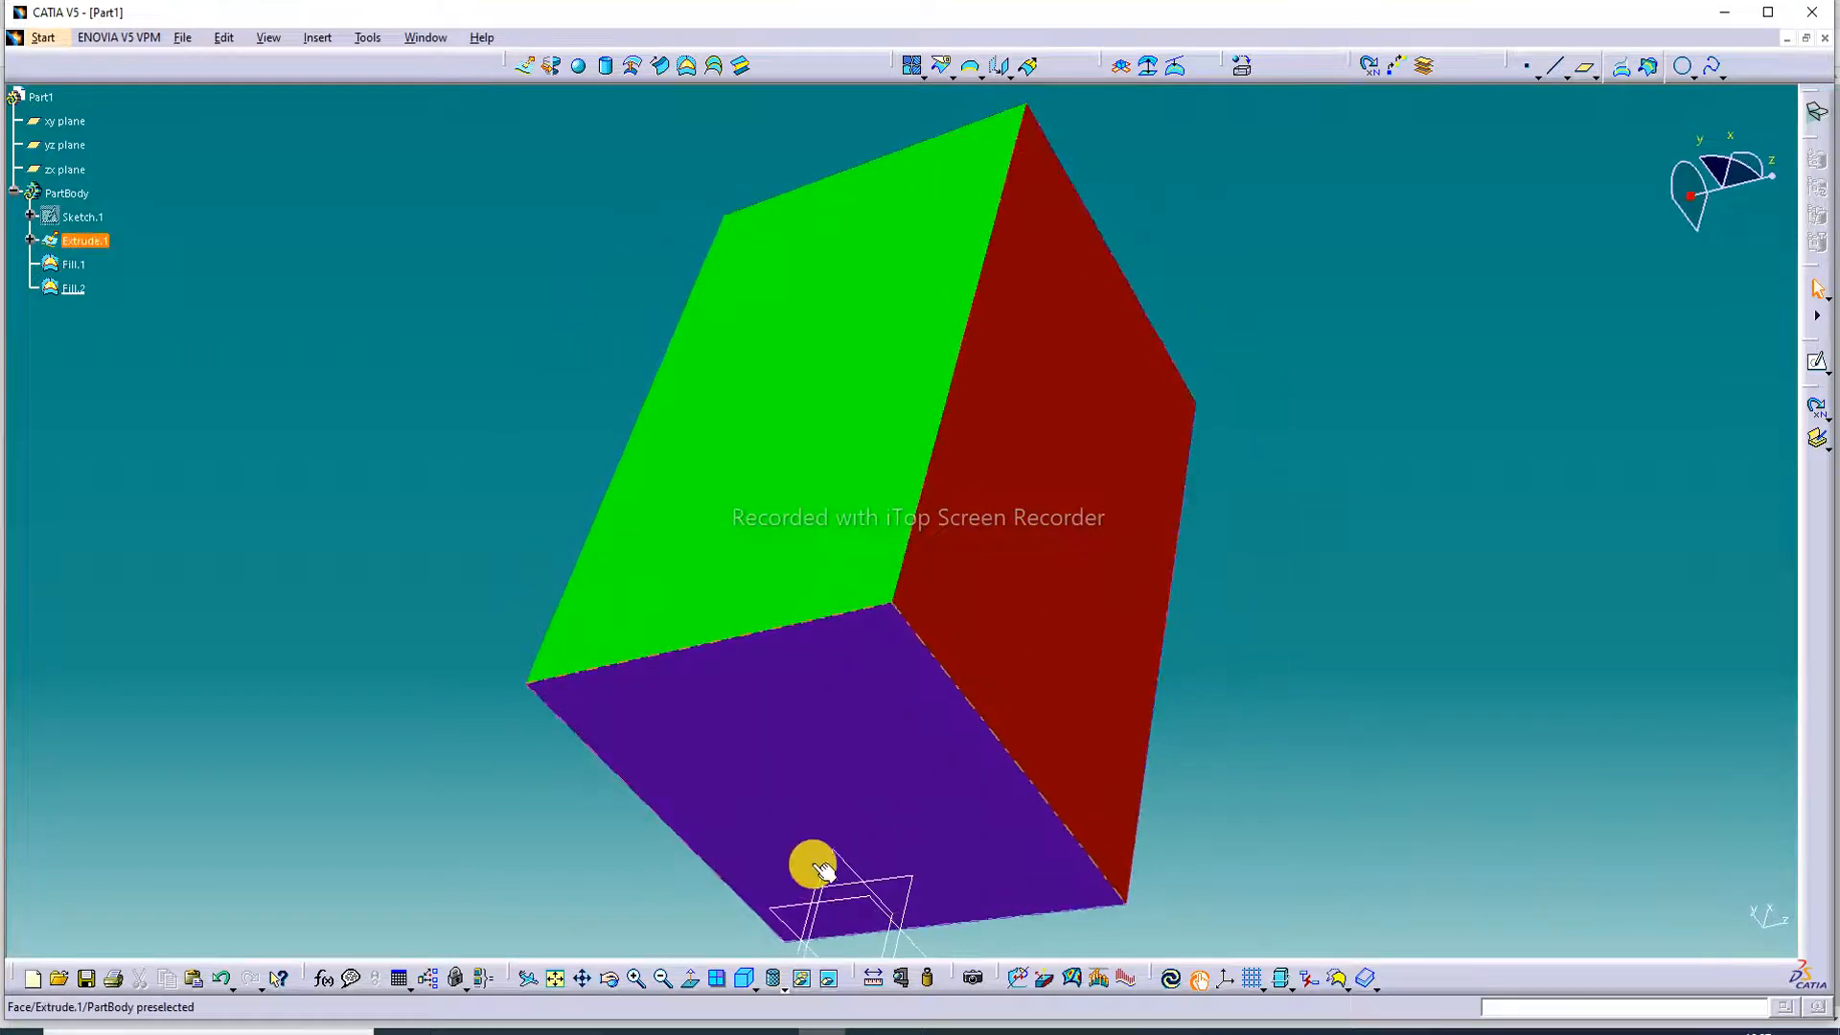
{"action": "left_click", "coordinate": [745, 977]}
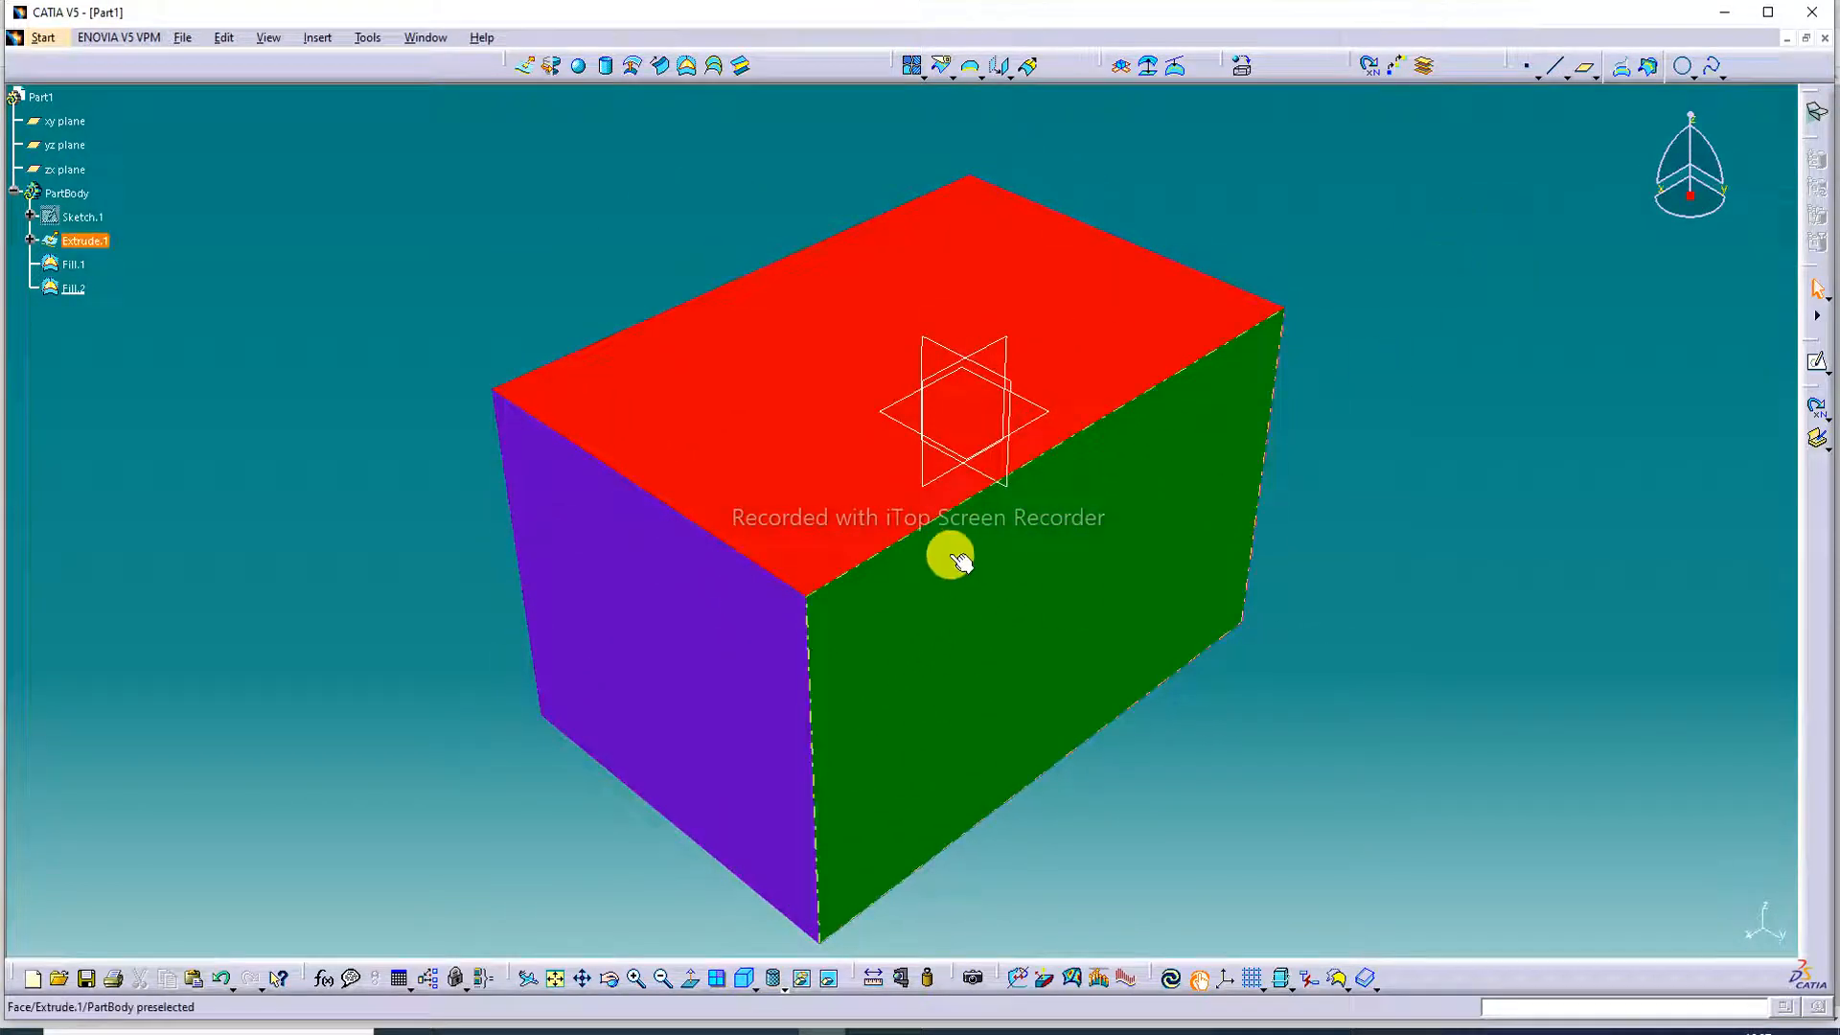
{"action": "left_click", "coordinate": [555, 977]}
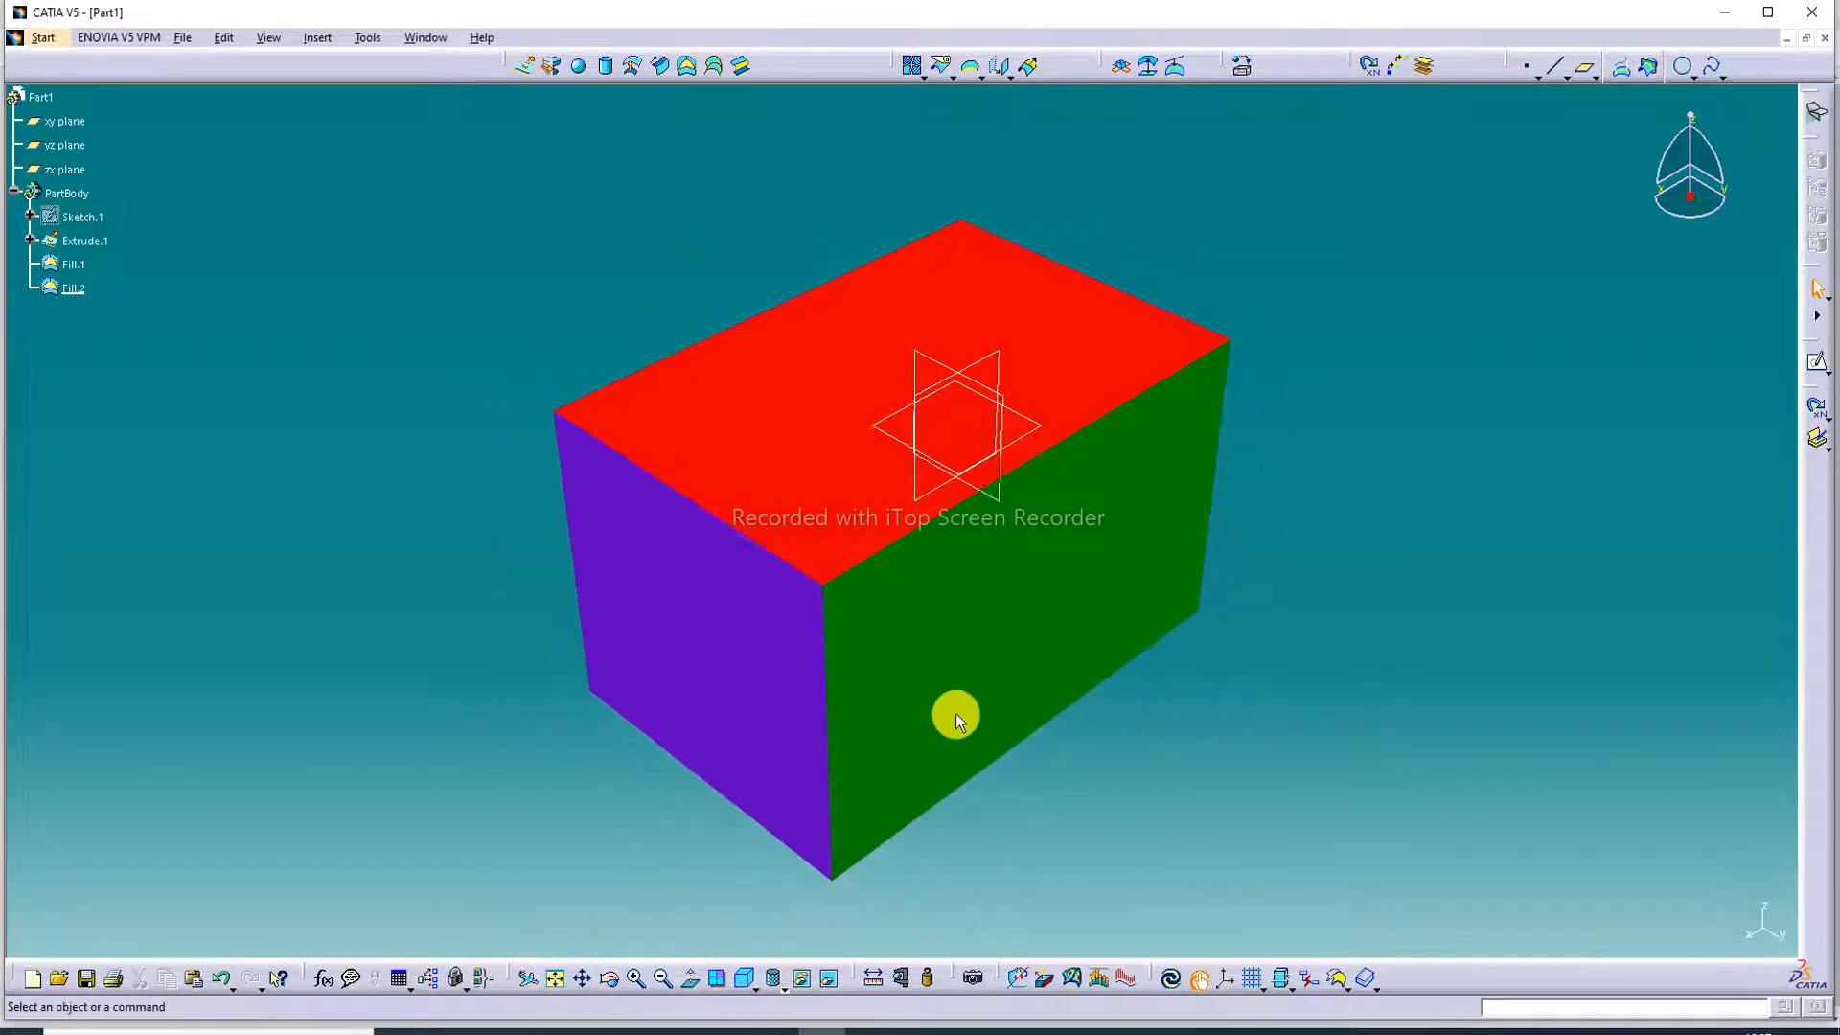
{"action": "left_click", "coordinate": [638, 978]}
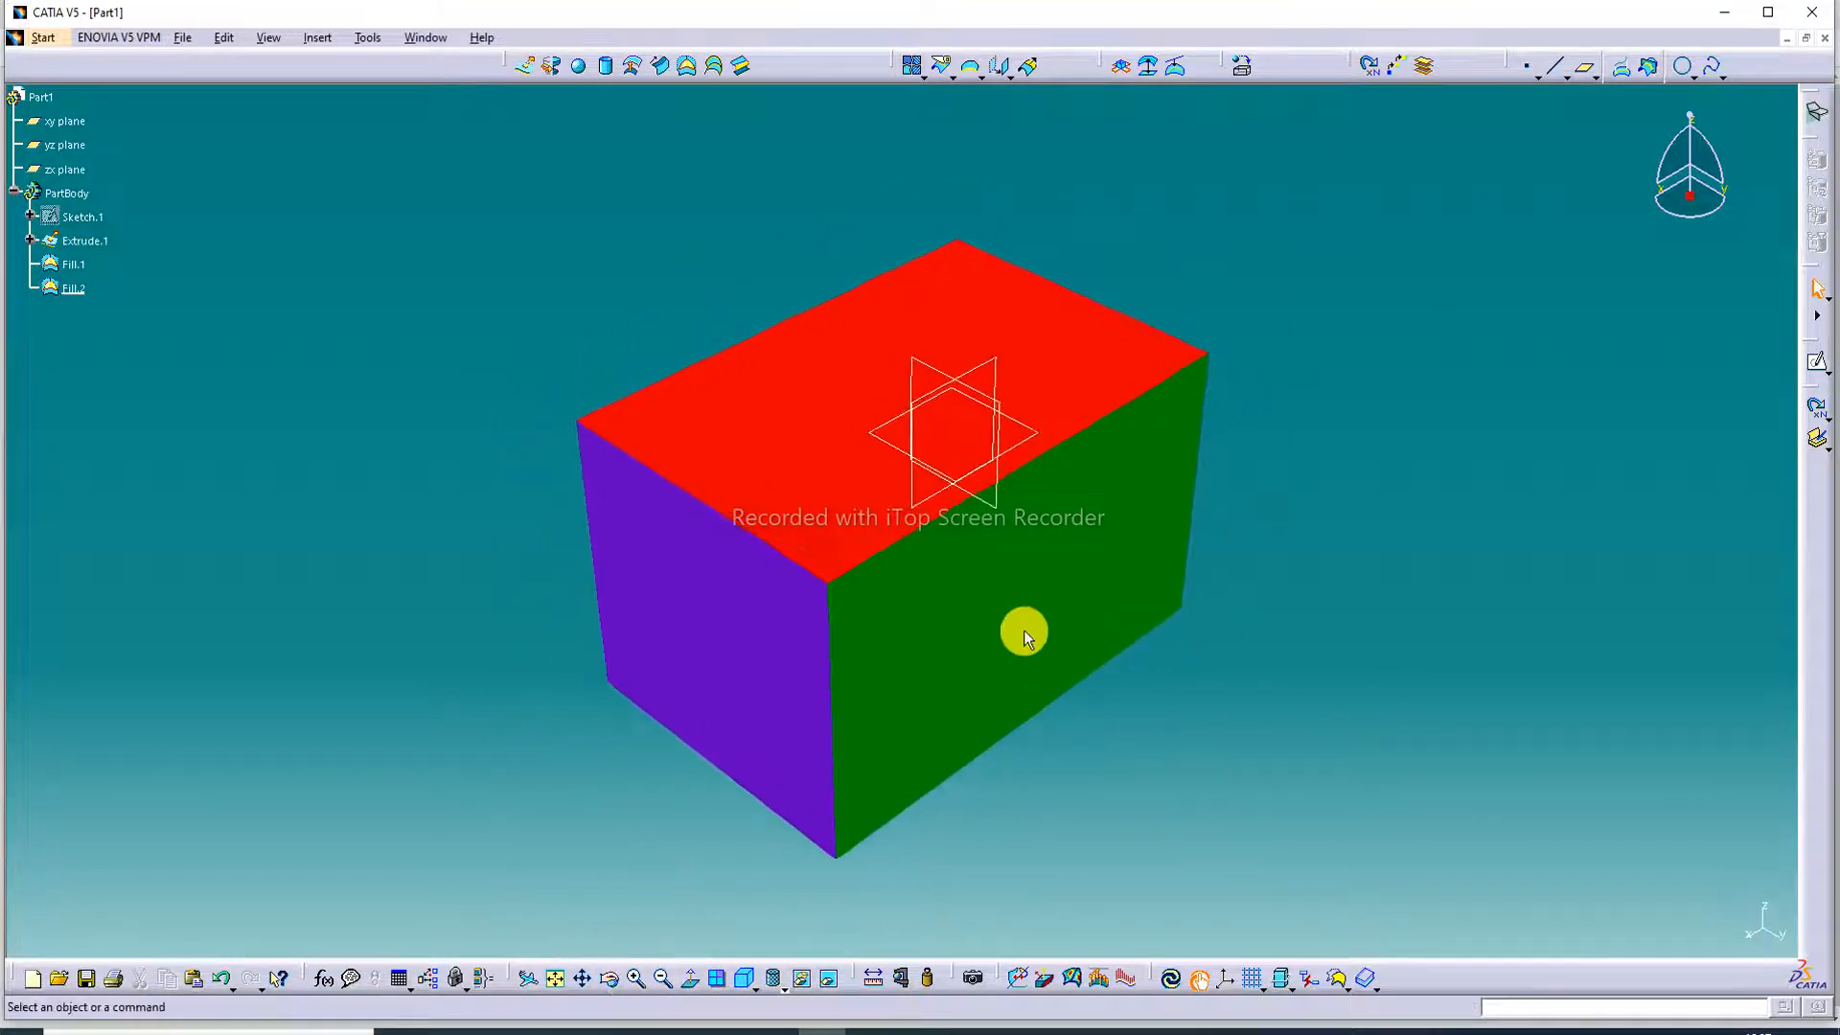
{"action": "middle_click_drag", "start_coordinate": [1355, 460], "coordinate": [1263, 589]}
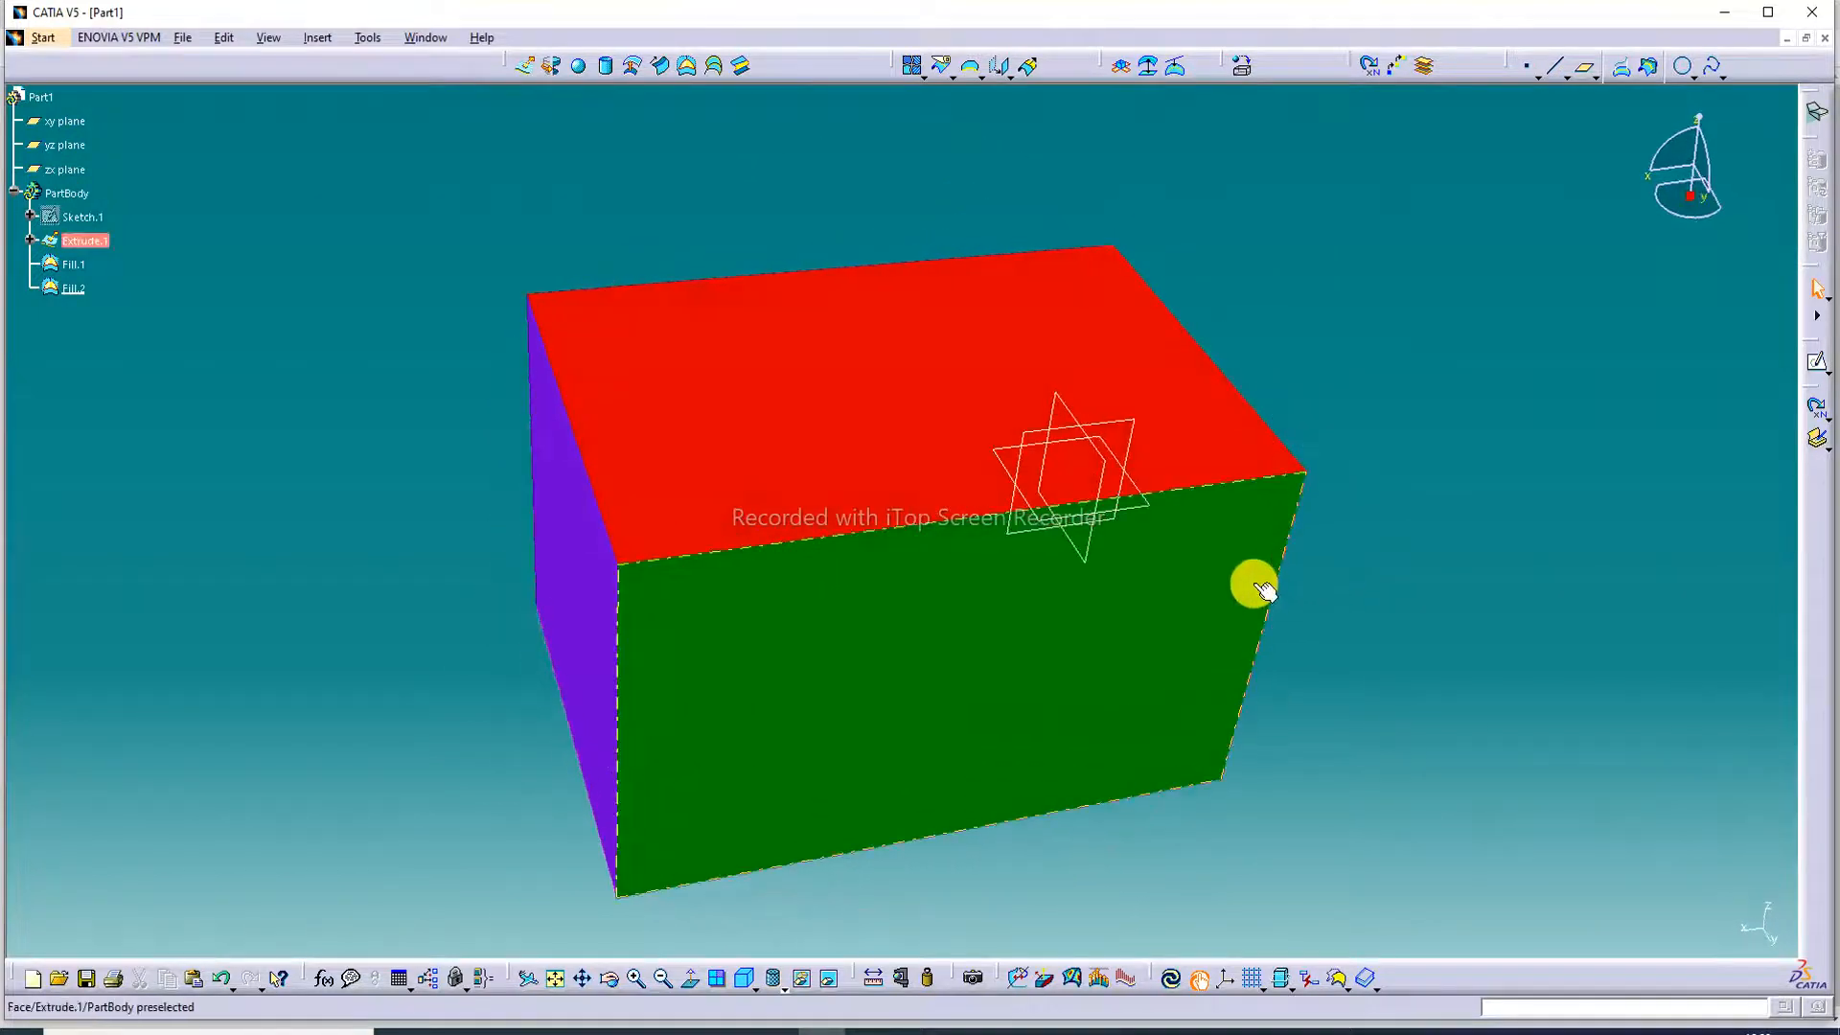
{"action": "middle_click", "coordinate": [1254, 584]}
{"action": "left_click", "coordinate": [747, 978]}
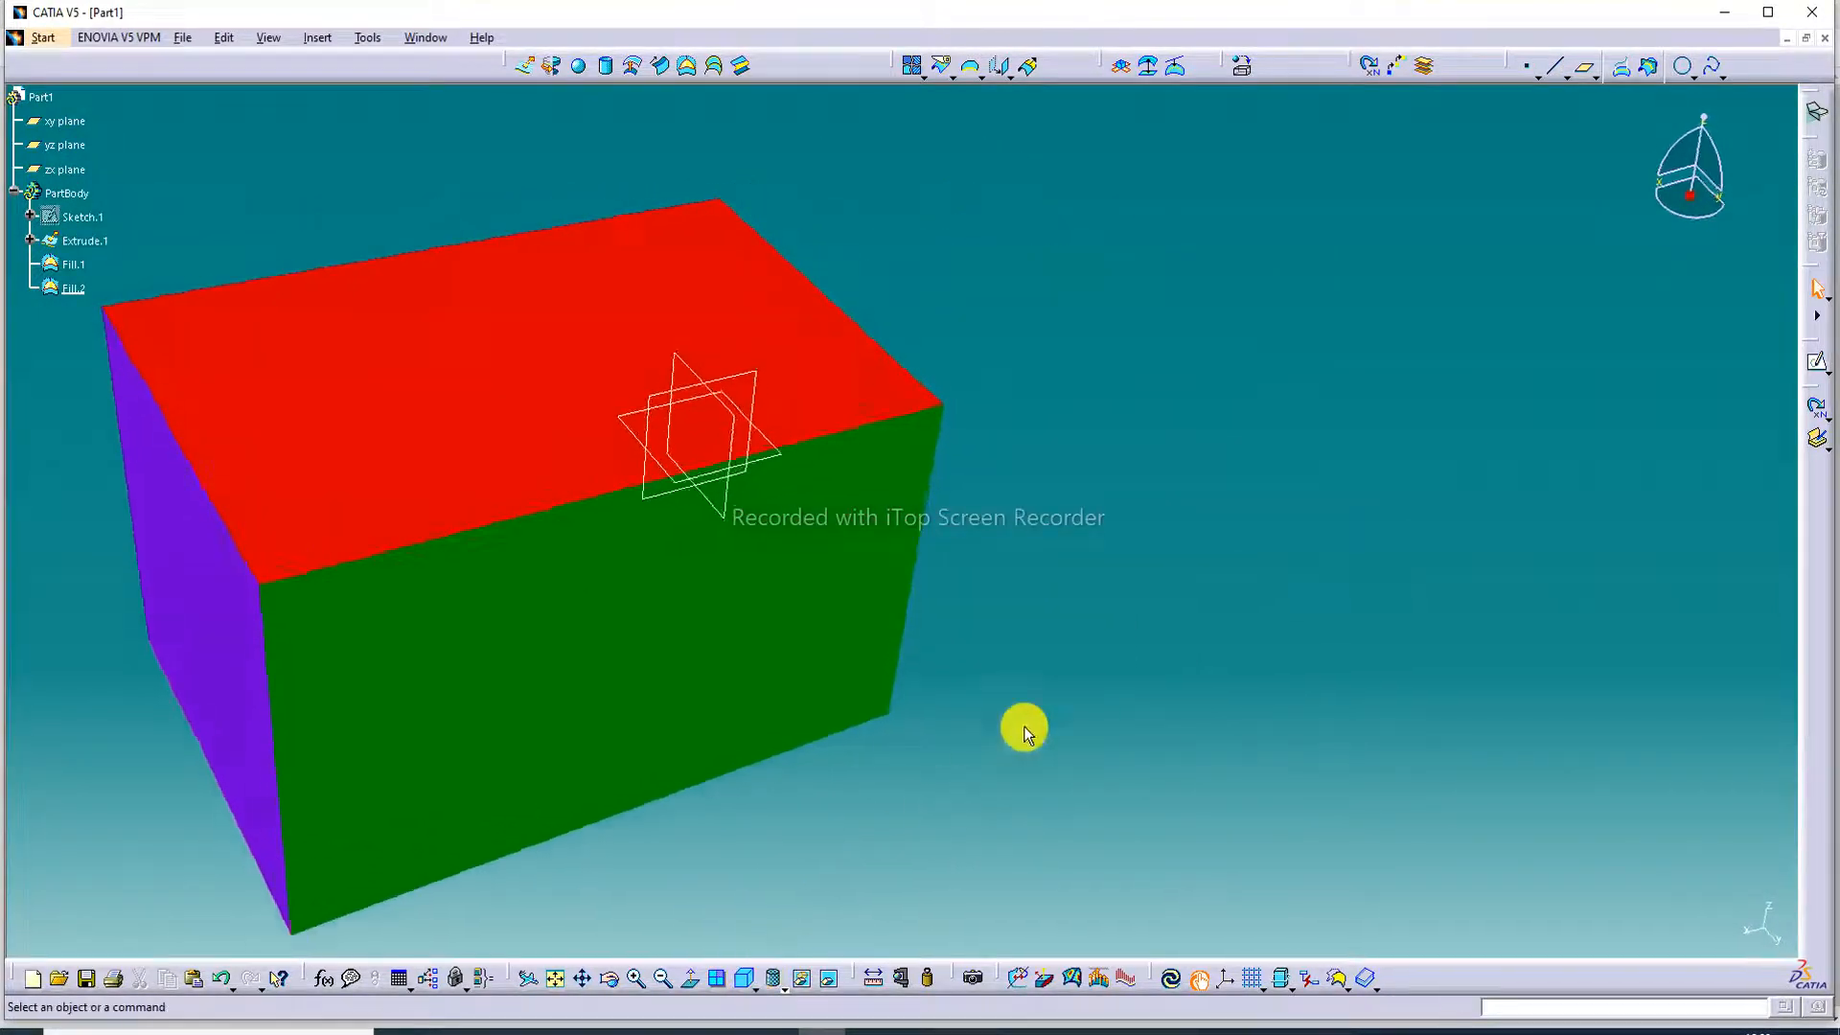
{"action": "left_click", "coordinate": [555, 978]}
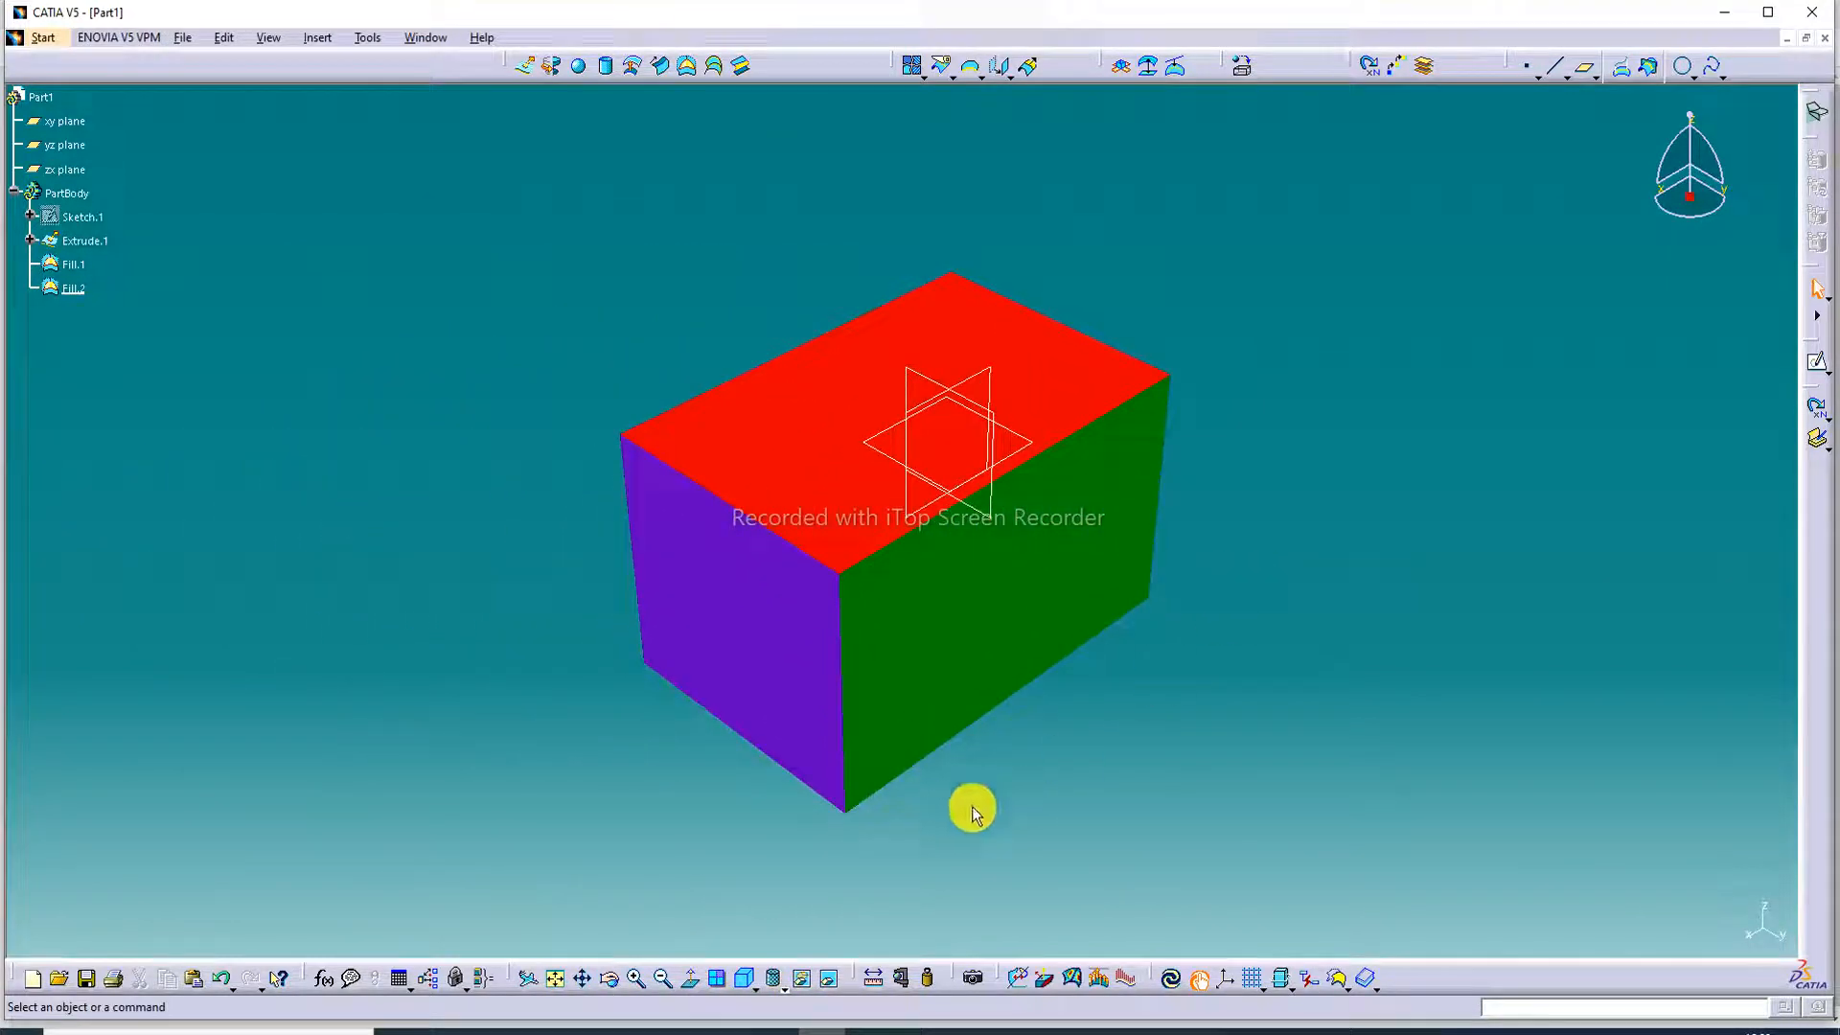
{"action": "left_click", "coordinate": [636, 978]}
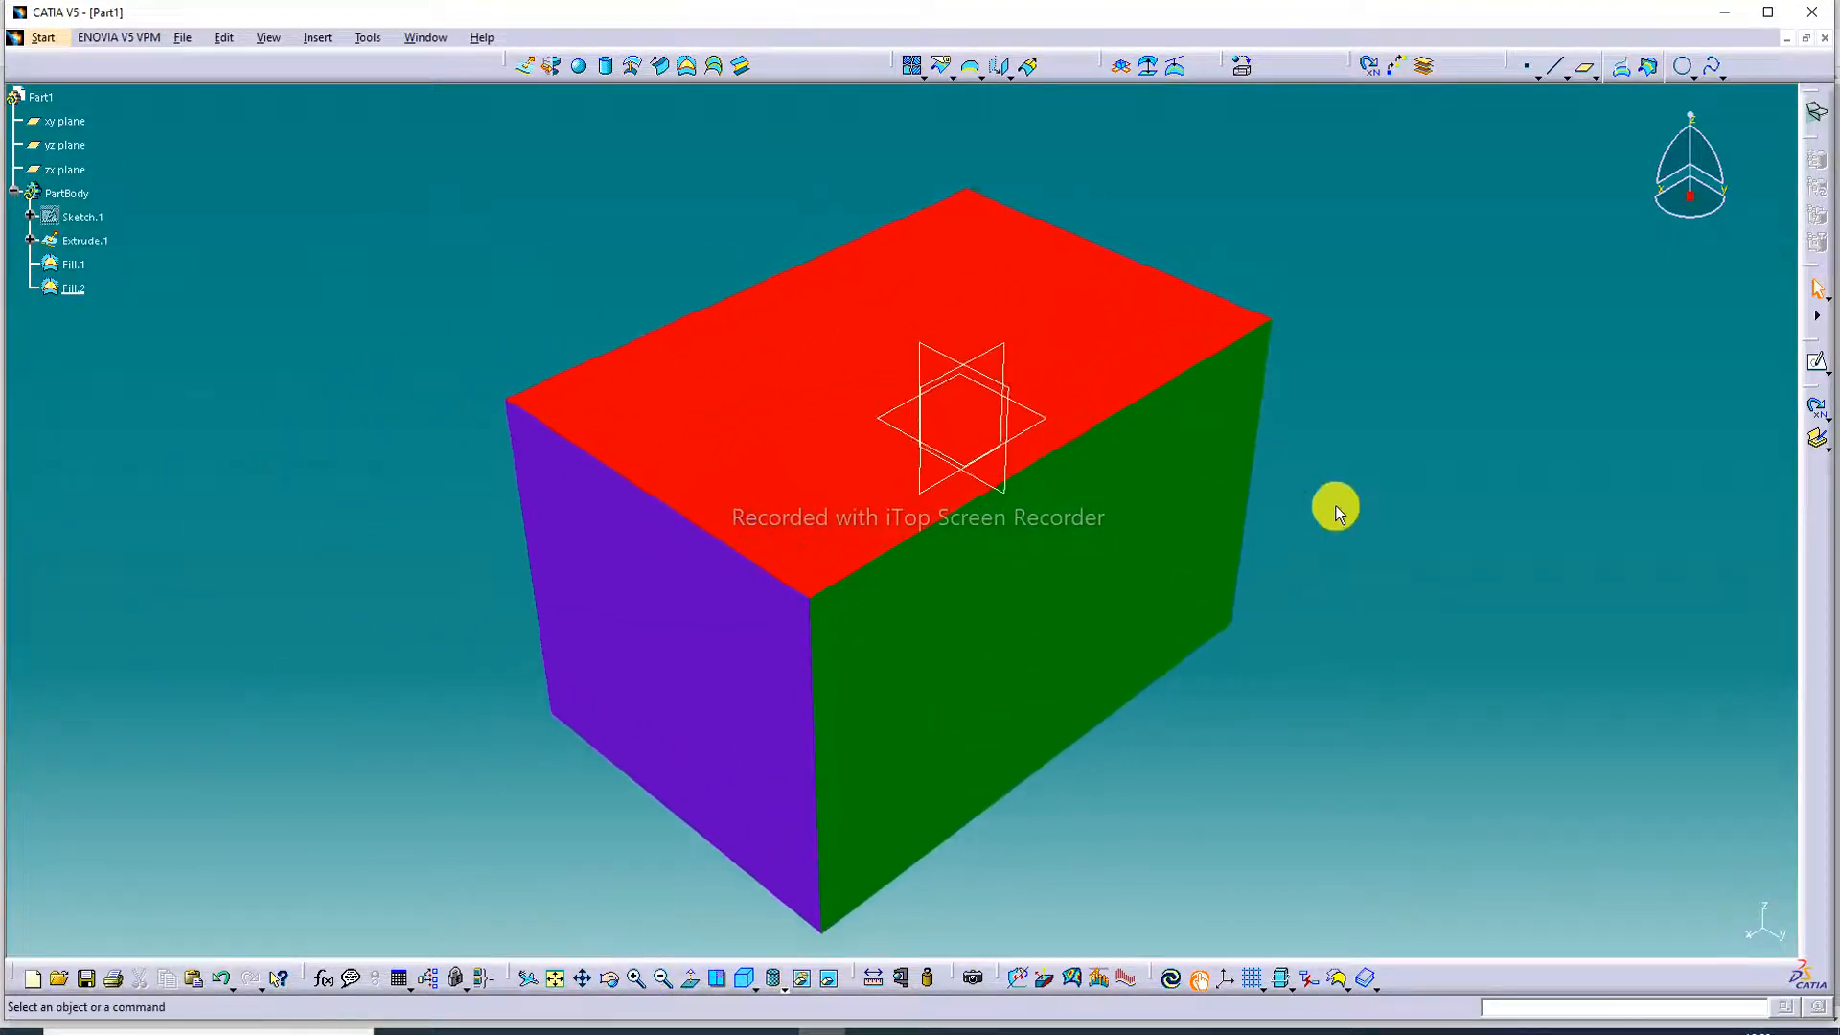
{"action": "middle_click_drag", "start_coordinate": [1335, 520], "coordinate": [1331, 558]}
{"action": "middle_click_drag", "start_coordinate": [911, 427], "coordinate": [891, 386]}
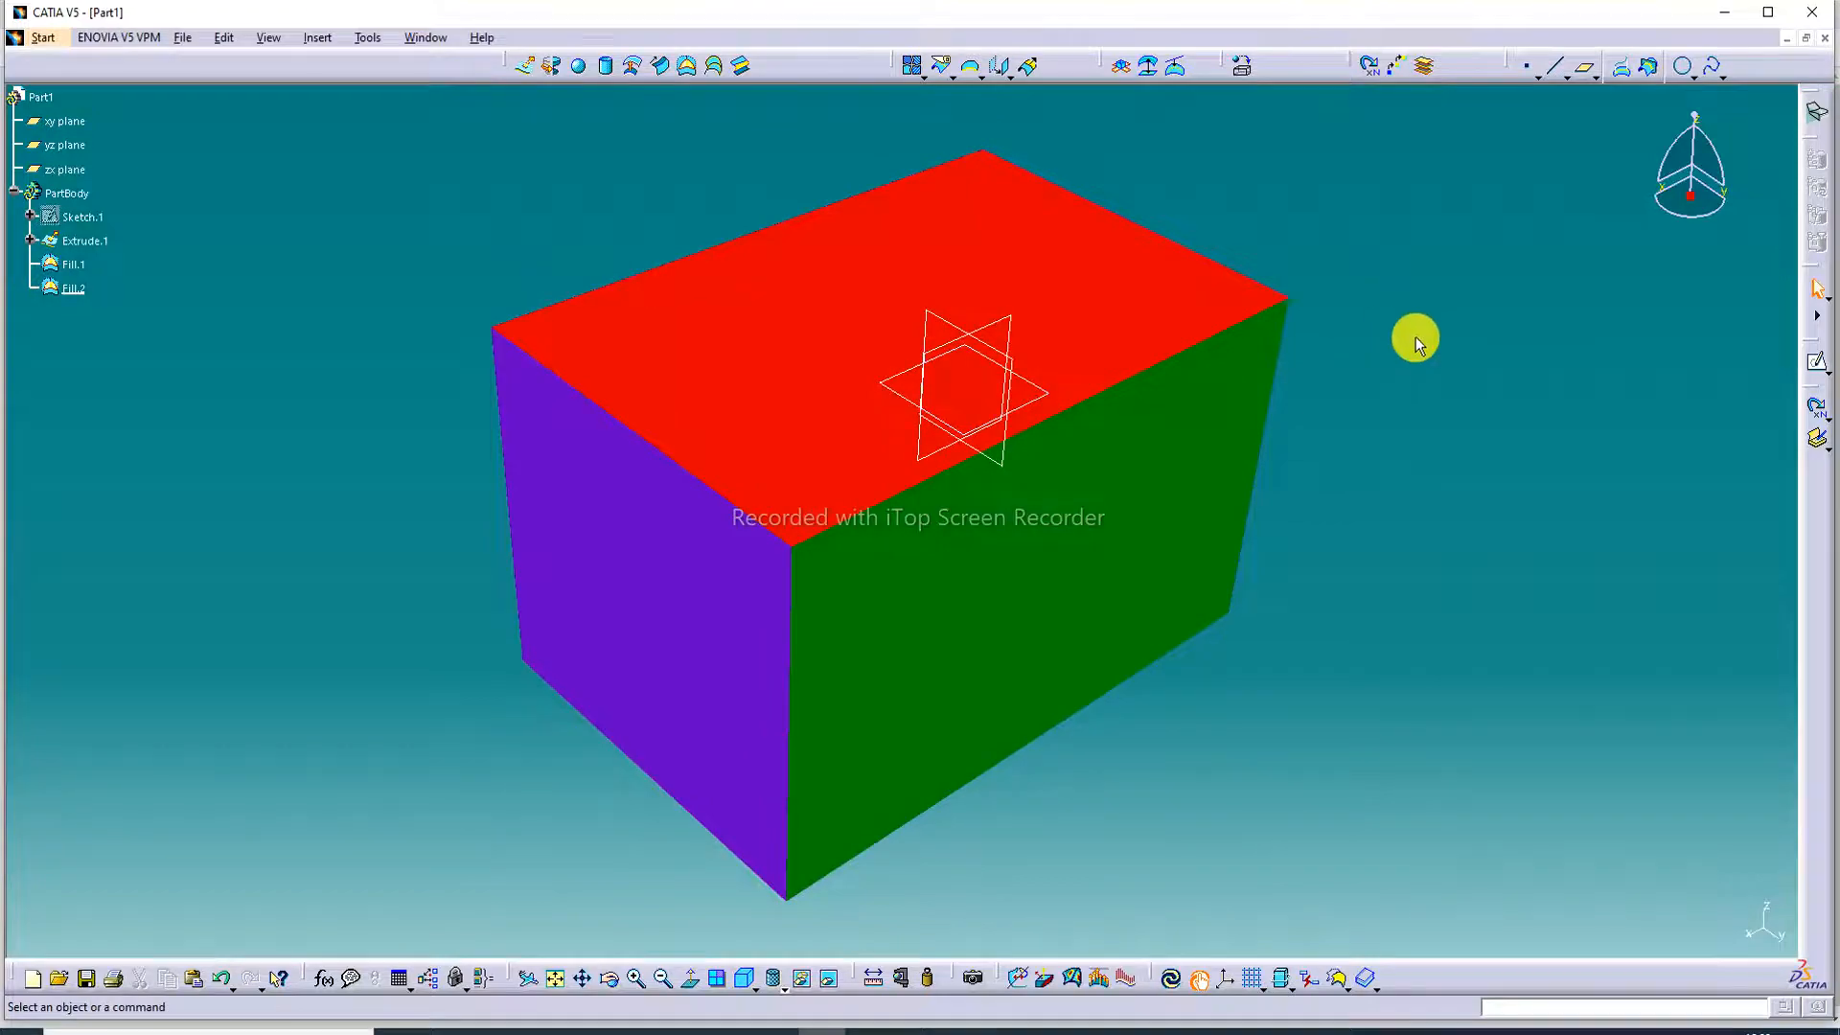
- Switch to the CATIA Lecture-72 PDF in the browser to view the Fill and Blend topic list
{"action": "left_click", "coordinate": [537, 1031]}
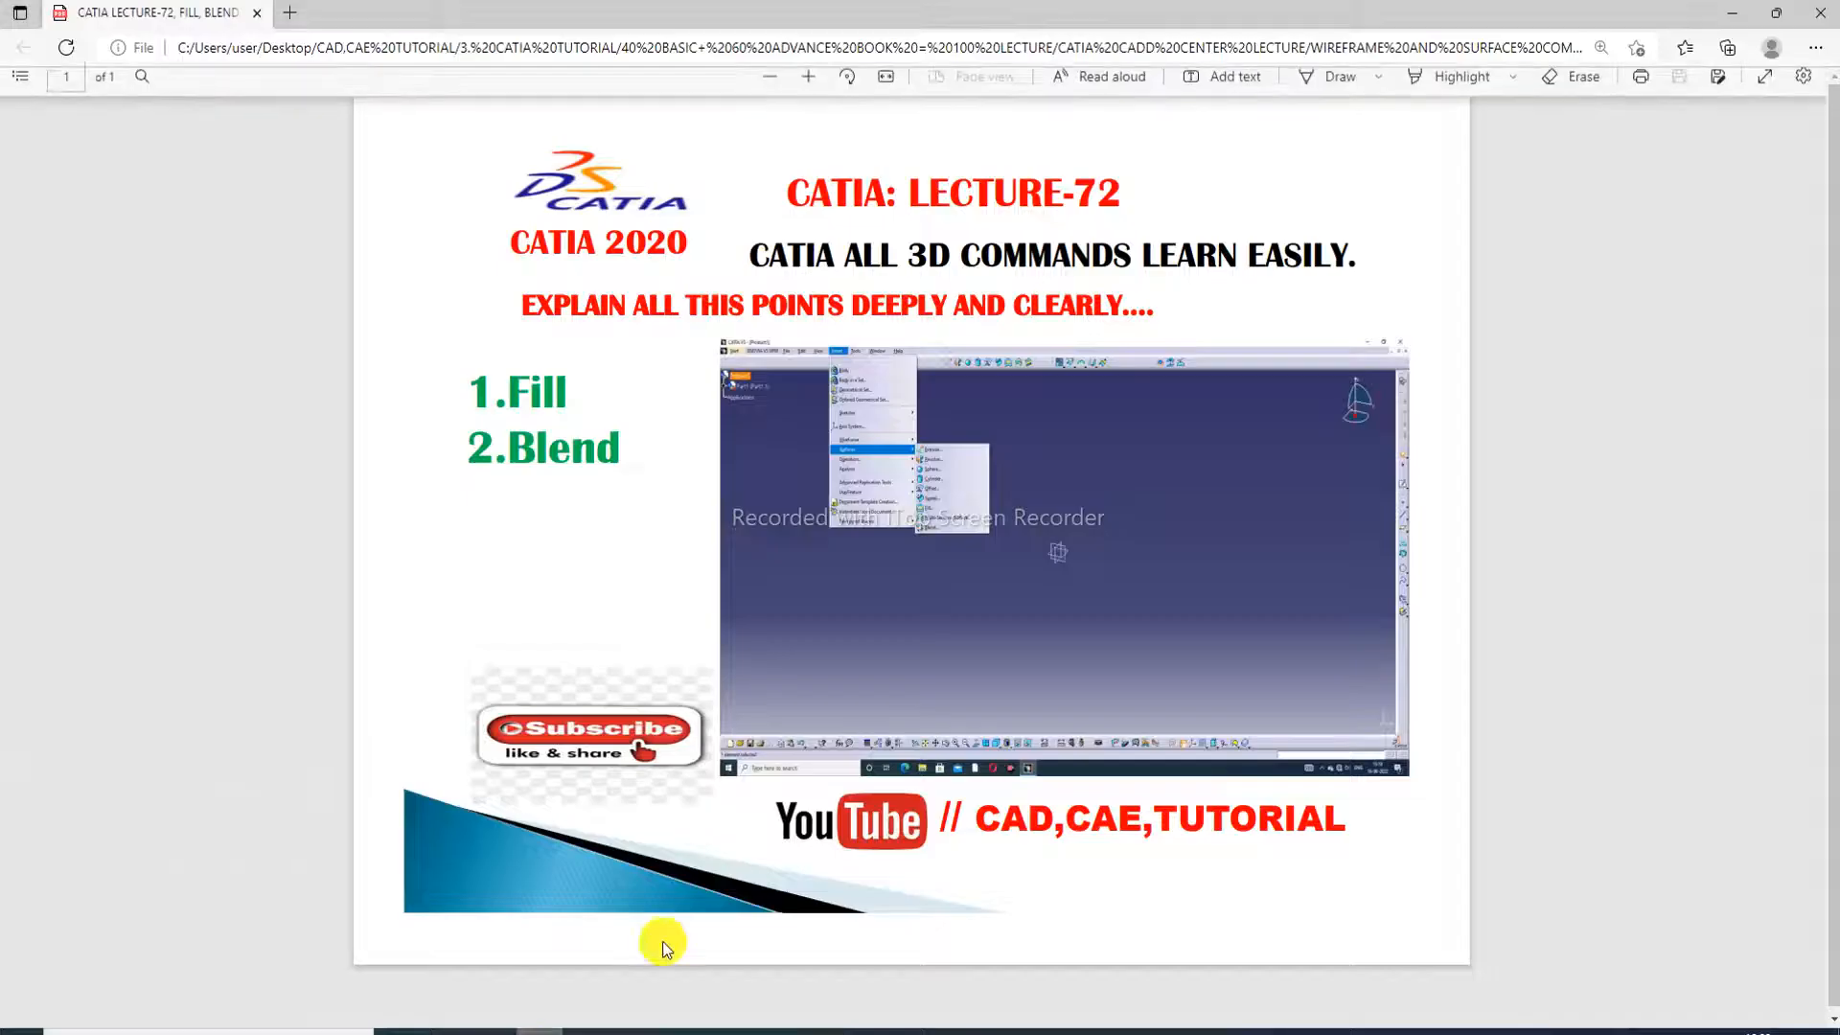